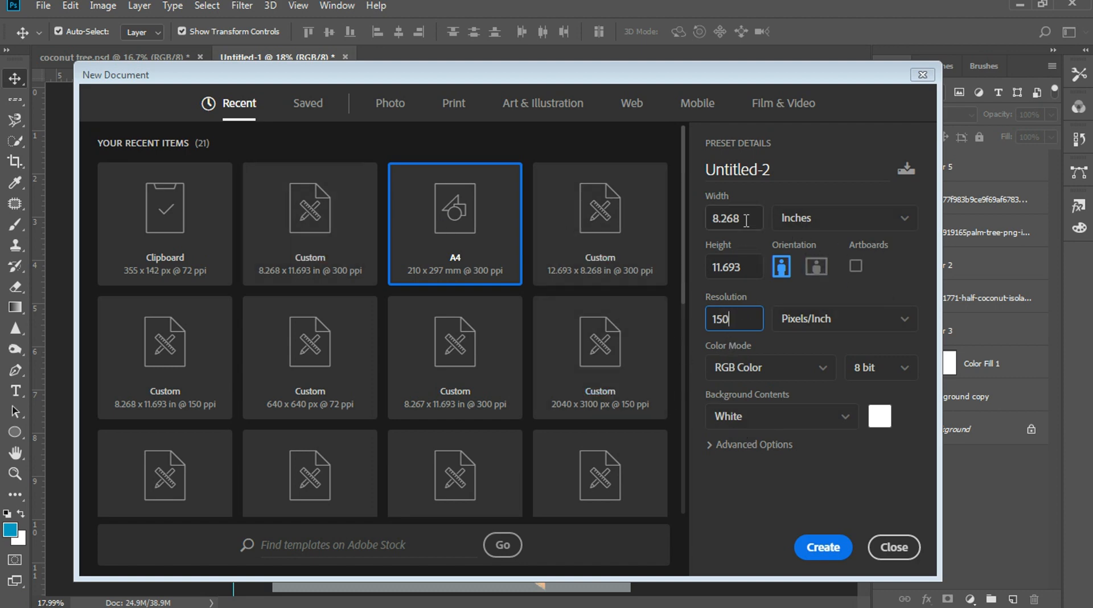
# - Create a portrait document 8.268 by 11.693 inches at 150 pixels/inch, in RGB Color with a white background
pyautogui.moveTo(747, 221); pyautogui.dragTo(713, 218)
pyautogui.moveTo(739, 269); pyautogui.dragTo(700, 273)
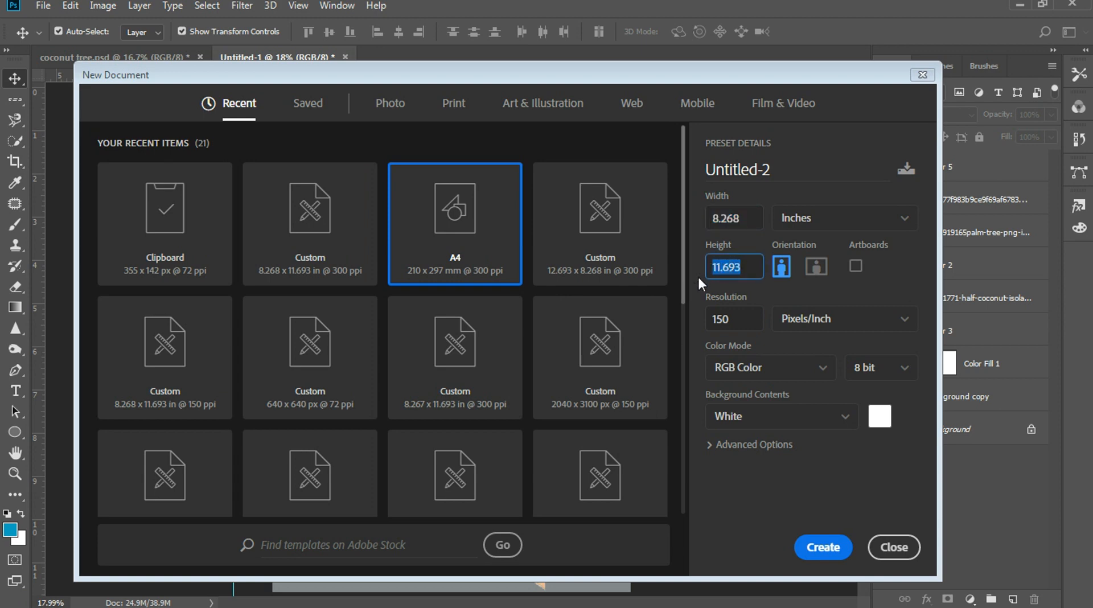
pyautogui.click(828, 552)
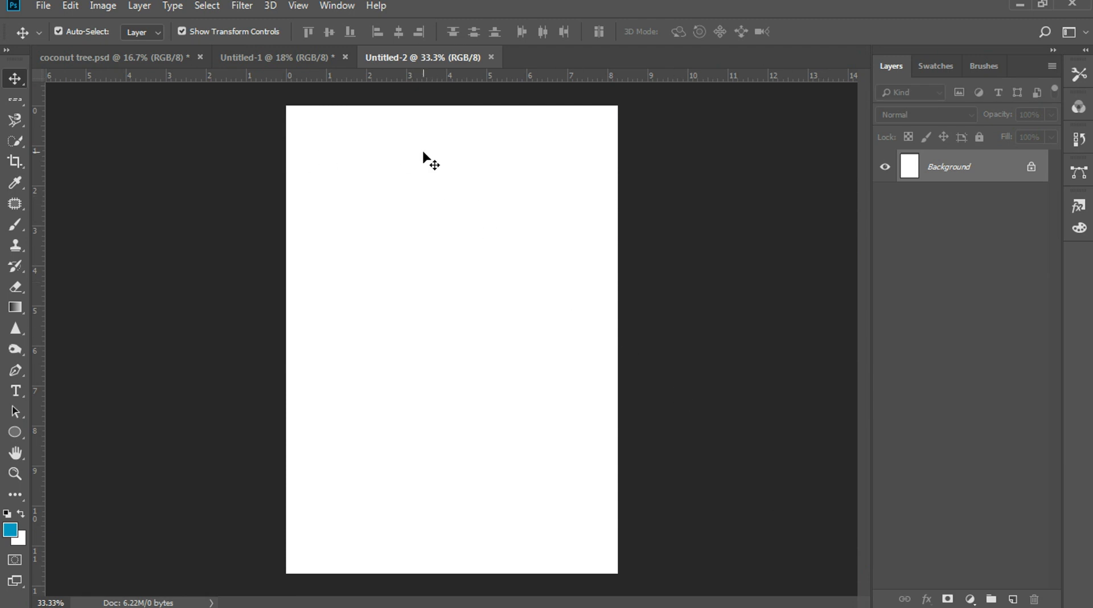
# - In the Untitled-1 document, spread out the ocean, palm tree, island, half coconut and hand images so each is clearly separated
pyautogui.click(251, 56)
pyautogui.moveTo(462, 165)
pyautogui.mouseDown()
pyautogui.moveTo(480, 237)
pyautogui.moveTo(491, 170)
pyautogui.moveTo(479, 156)
pyautogui.moveTo(456, 155)
pyautogui.mouseUp()
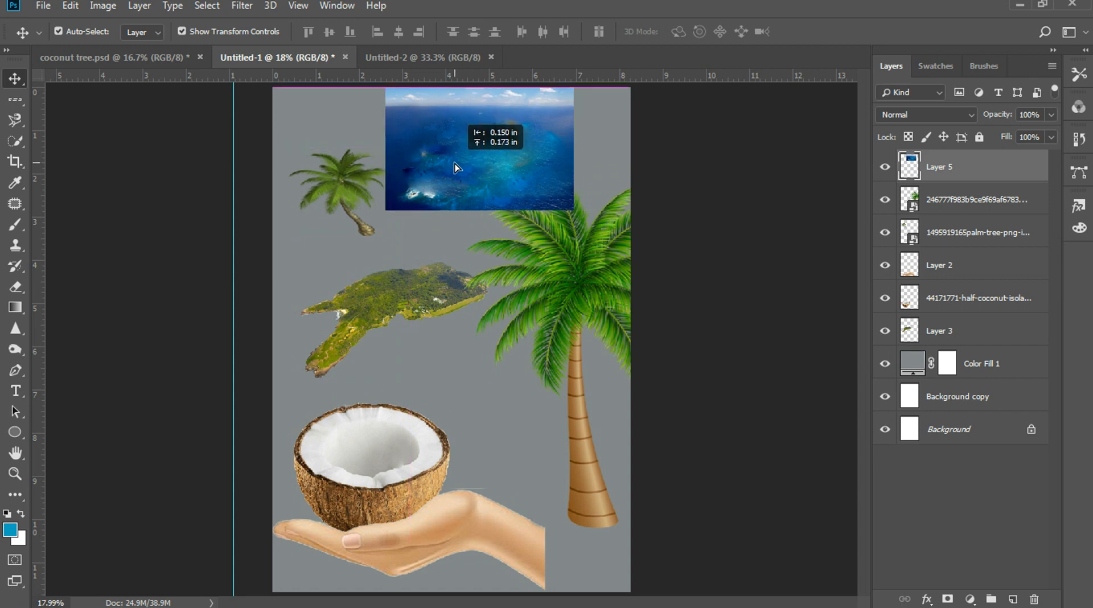
pyautogui.moveTo(550, 278); pyautogui.dragTo(550, 339)
pyautogui.moveTo(406, 299); pyautogui.dragTo(394, 317)
pyautogui.click(335, 178)
pyautogui.moveTo(335, 173); pyautogui.dragTo(329, 219)
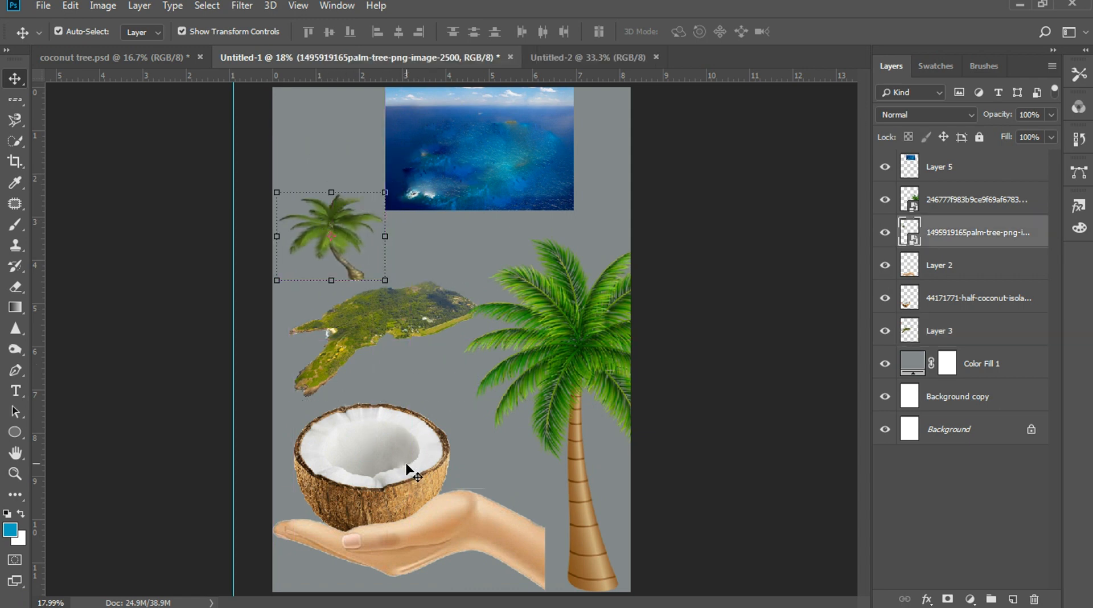
pyautogui.moveTo(407, 466); pyautogui.dragTo(434, 431)
pyautogui.moveTo(476, 526); pyautogui.dragTo(454, 528)
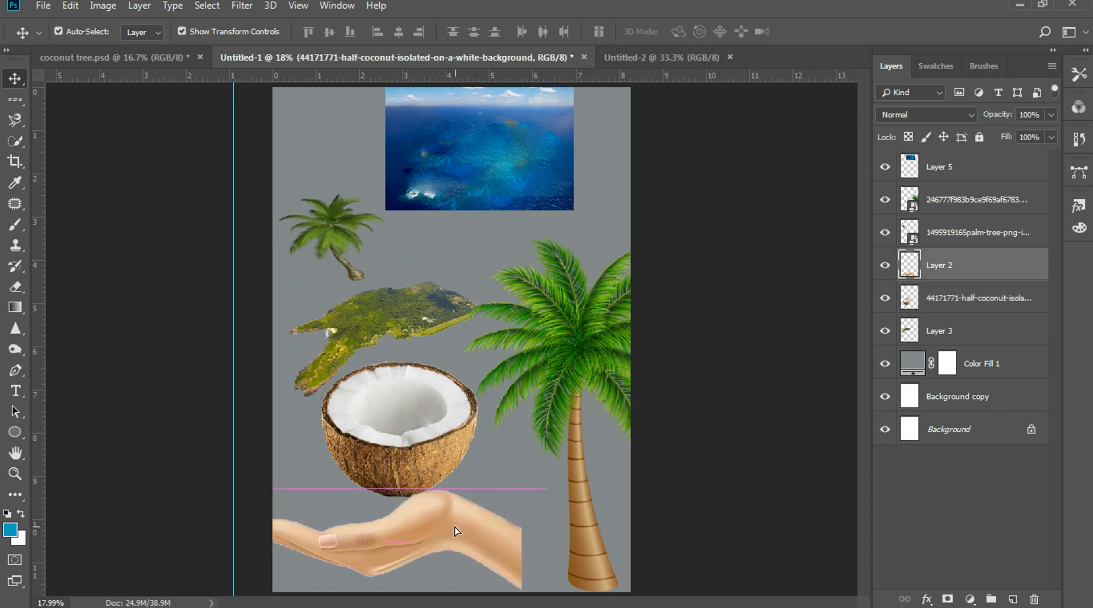
pyautogui.click(706, 415)
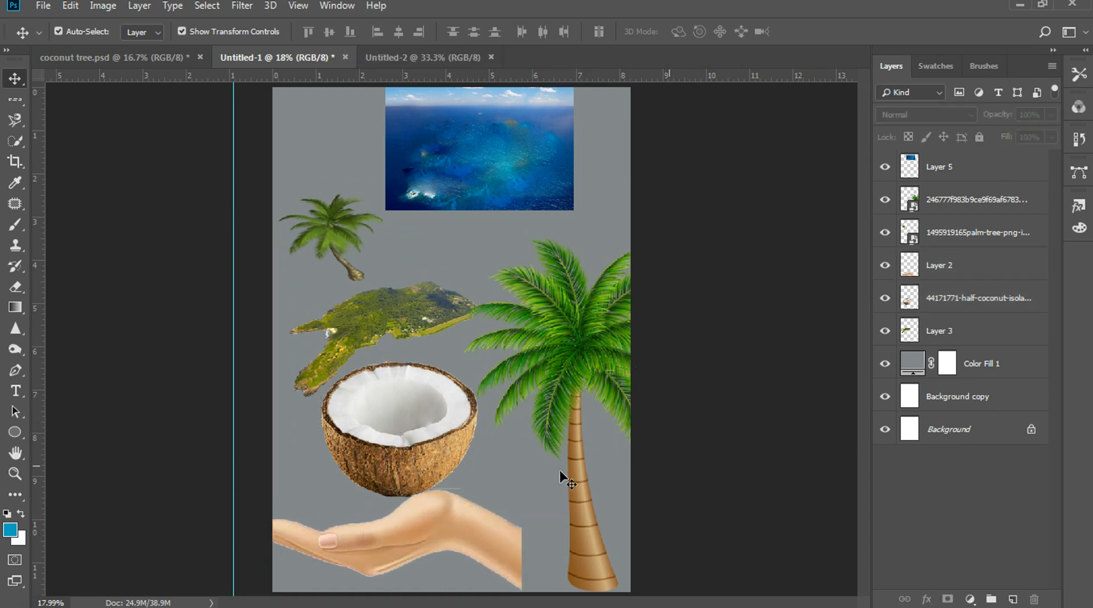
# - In the Untitled-2 document, duplicate the Background layer and add a Gradient fill layer above the copy
pyautogui.click(422, 56)
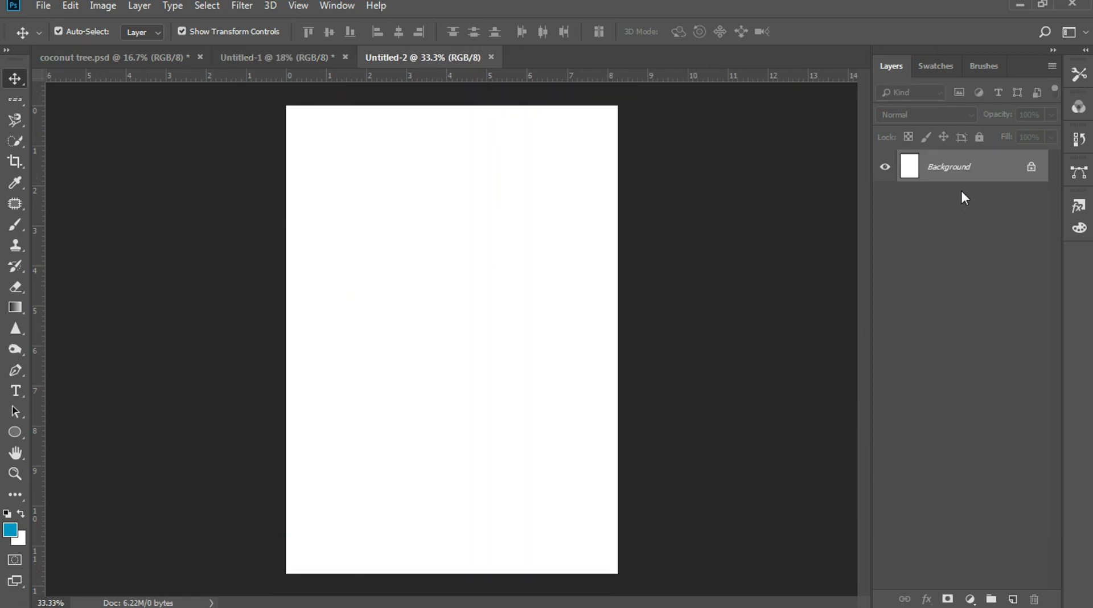
pyautogui.moveTo(964, 198); pyautogui.dragTo(1014, 596)
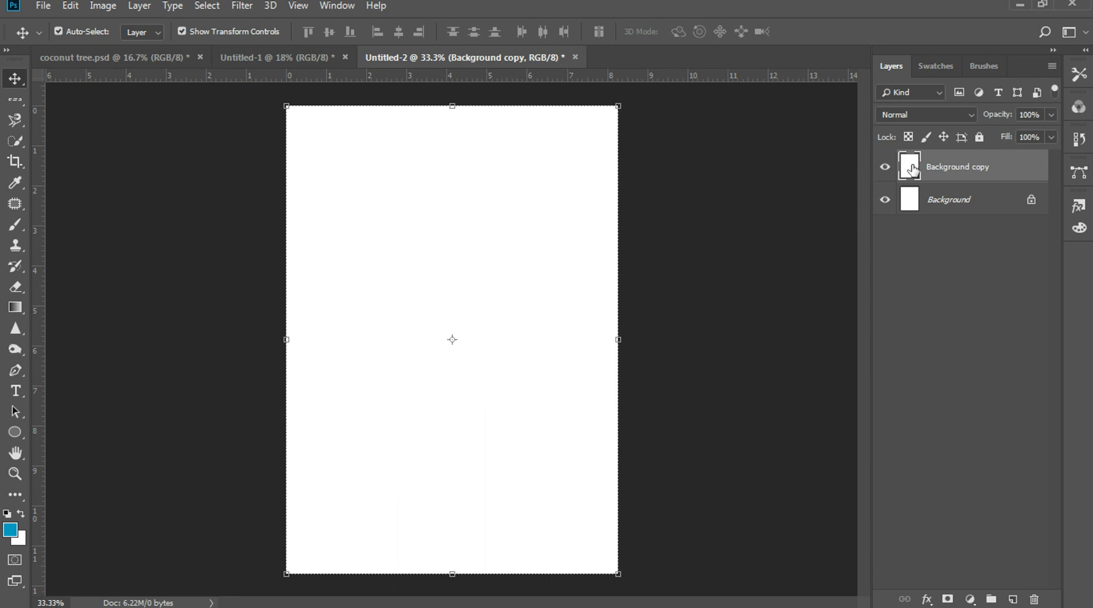
pyautogui.click(970, 599)
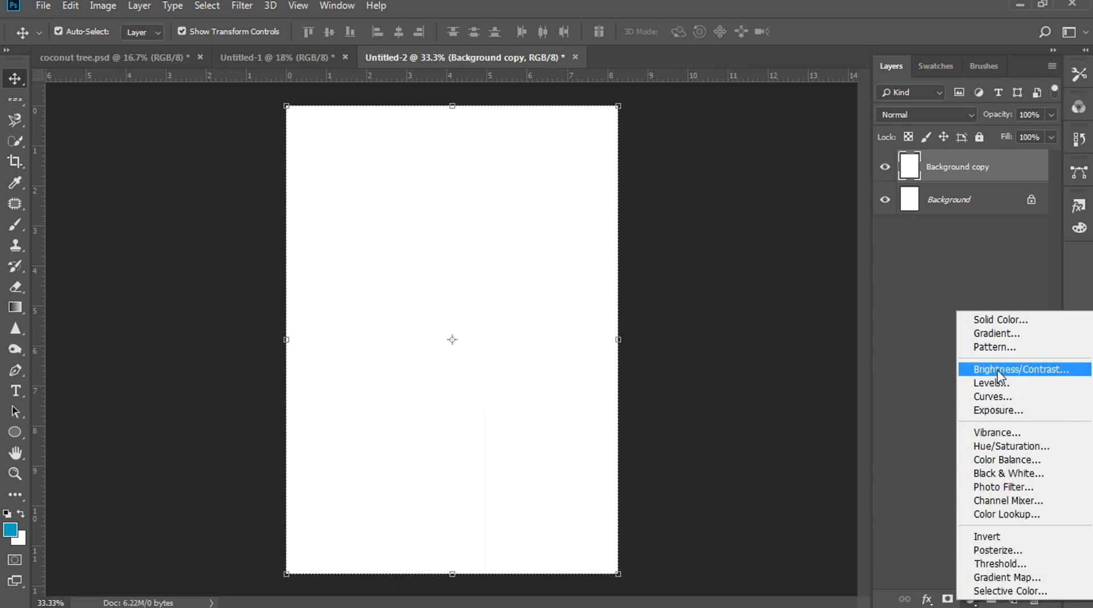
pyautogui.click(998, 336)
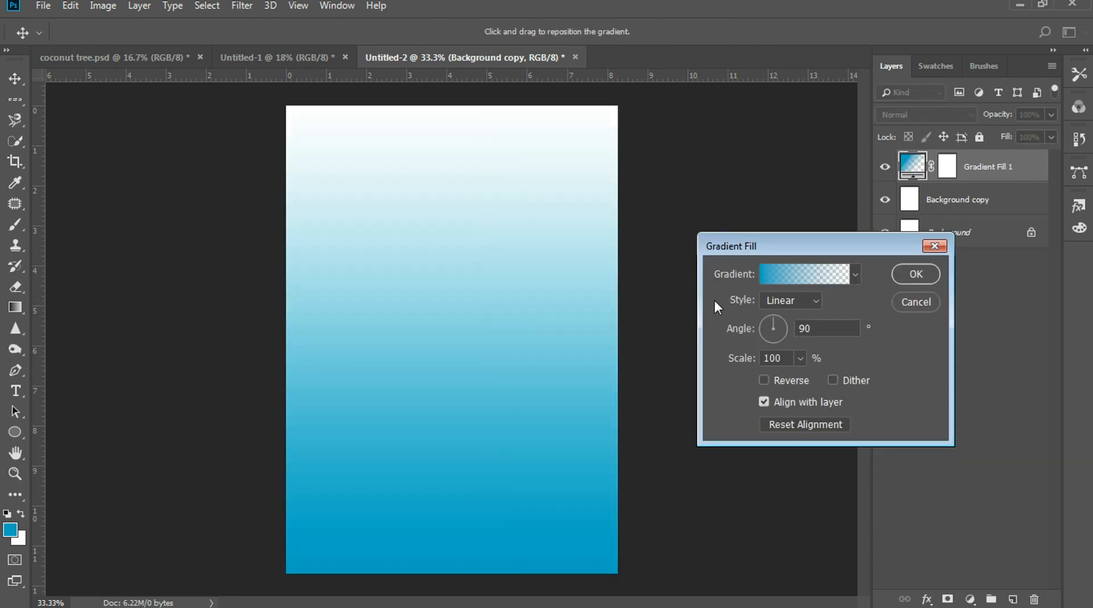
# - Confirm 00a3c2 as the gradient's starting colour and check the opacity stops at both ends
pyautogui.click(794, 278)
pyautogui.click(718, 494)
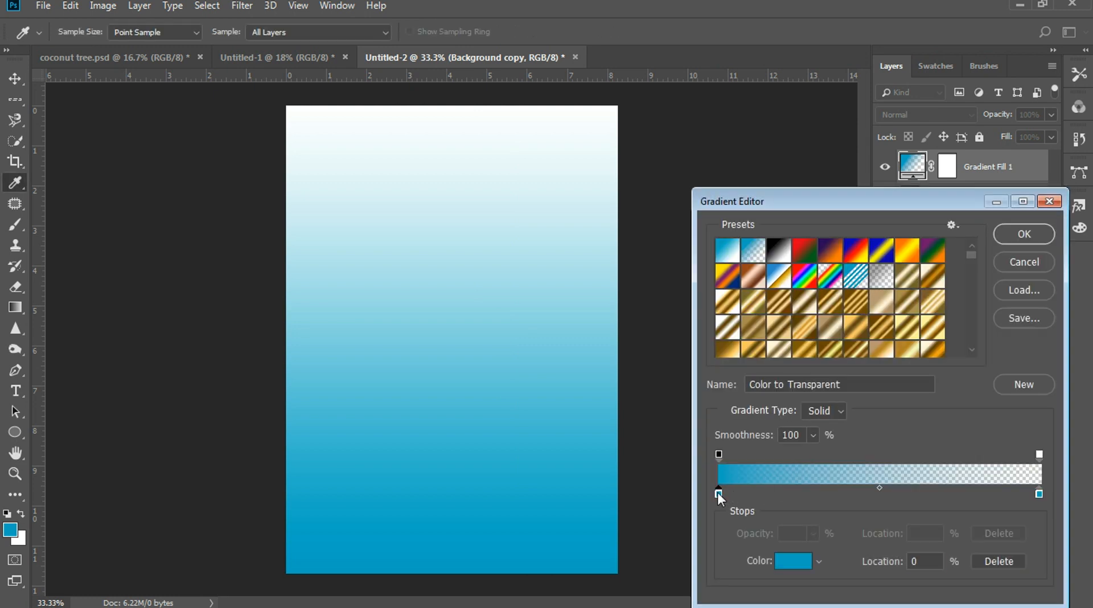
pyautogui.click(794, 561)
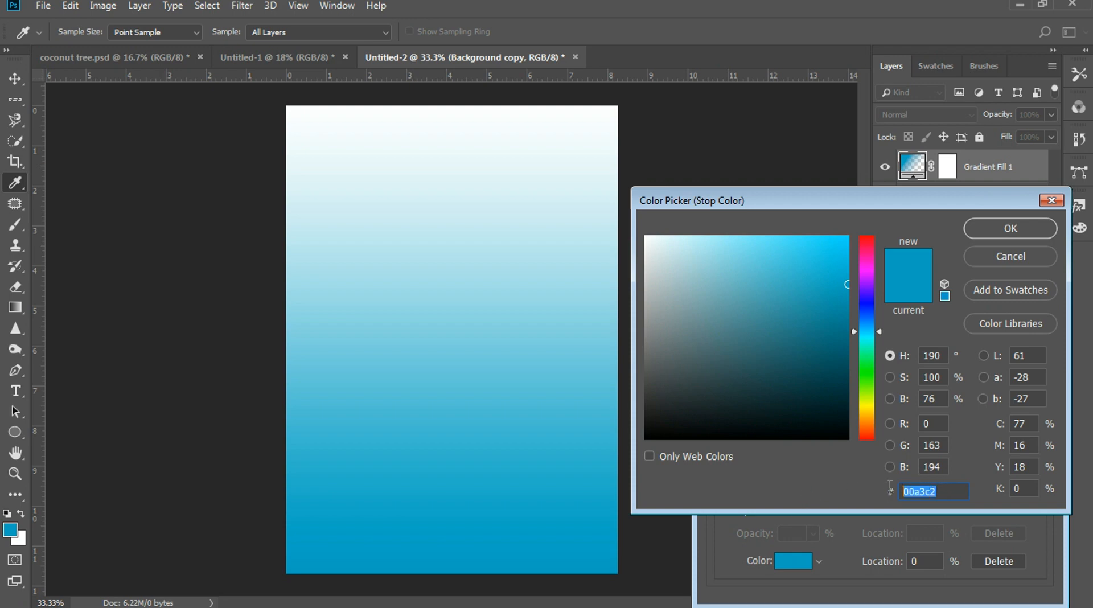
pyautogui.click(997, 234)
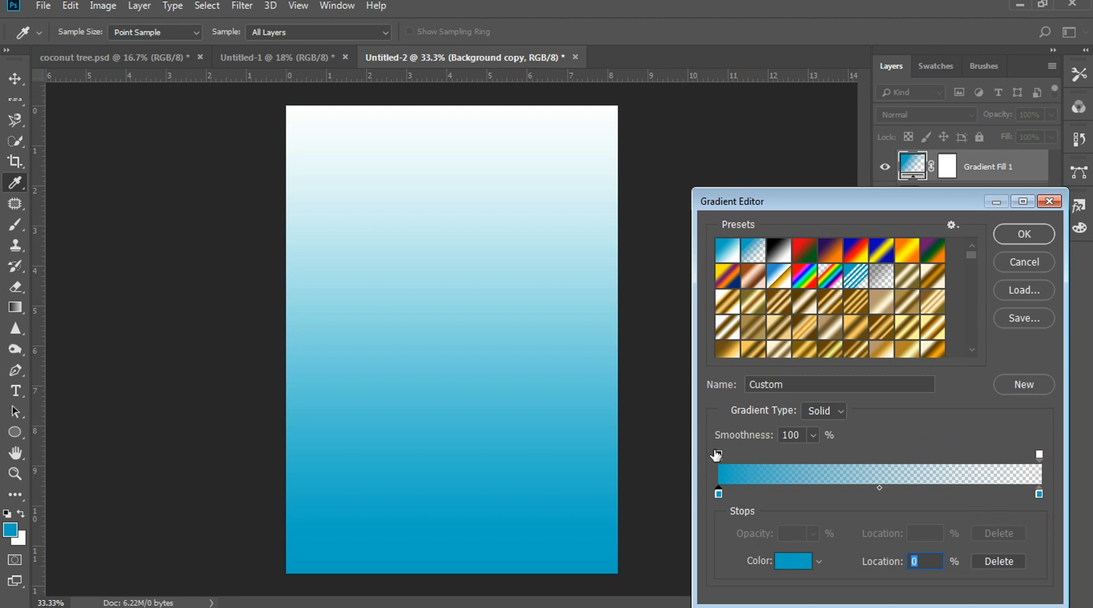
pyautogui.click(718, 454)
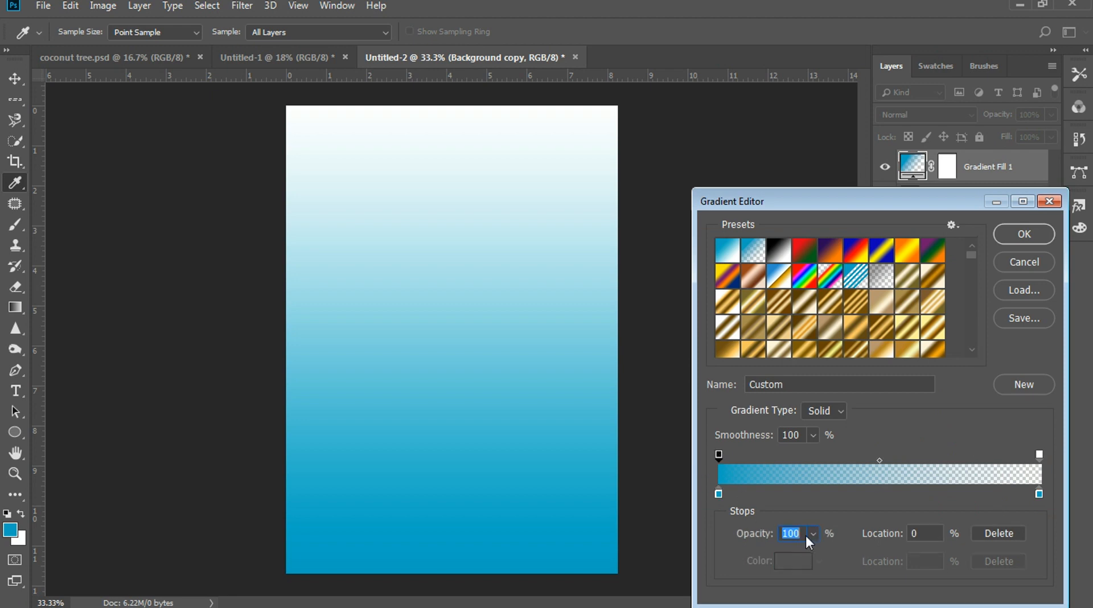
pyautogui.click(1040, 453)
pyautogui.click(1025, 233)
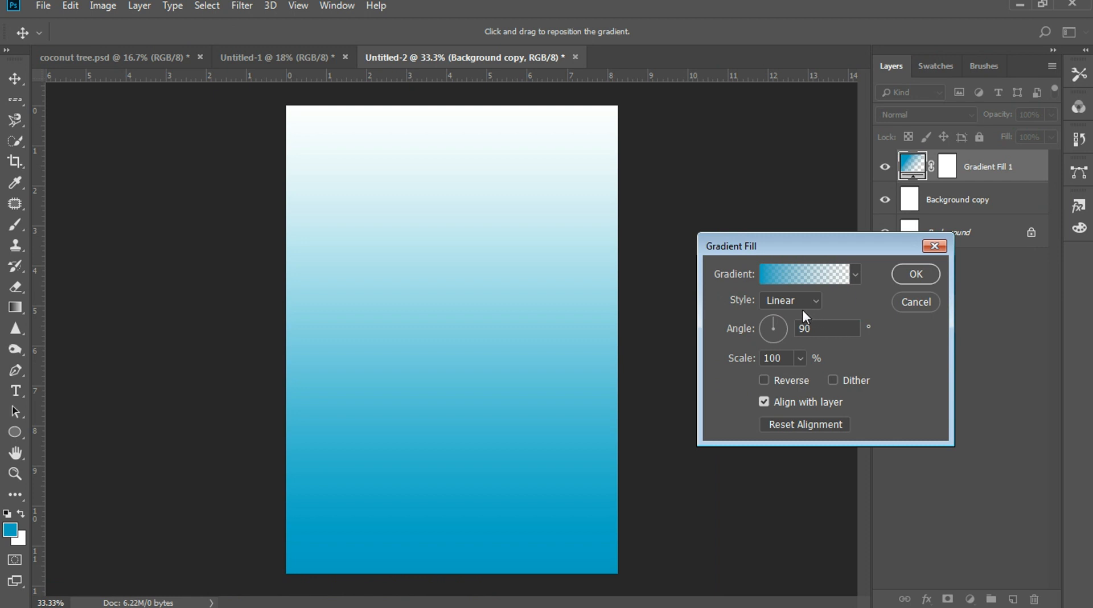
# - Make the gradient fill Radial and reversed with an 89% scale, and shift its centre slightly on the page
pyautogui.click(809, 300)
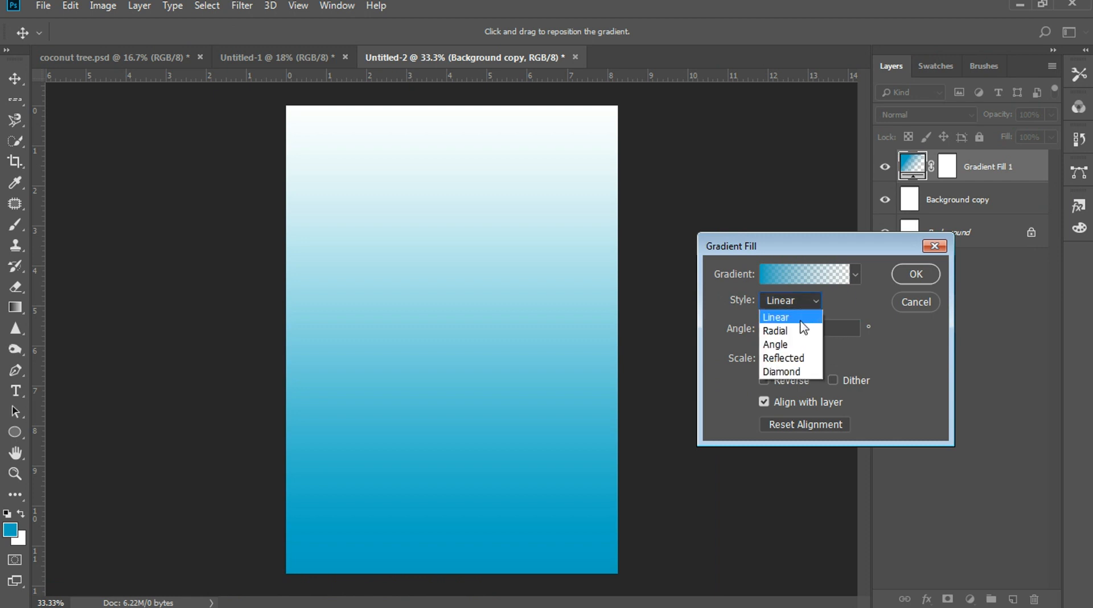
pyautogui.click(794, 329)
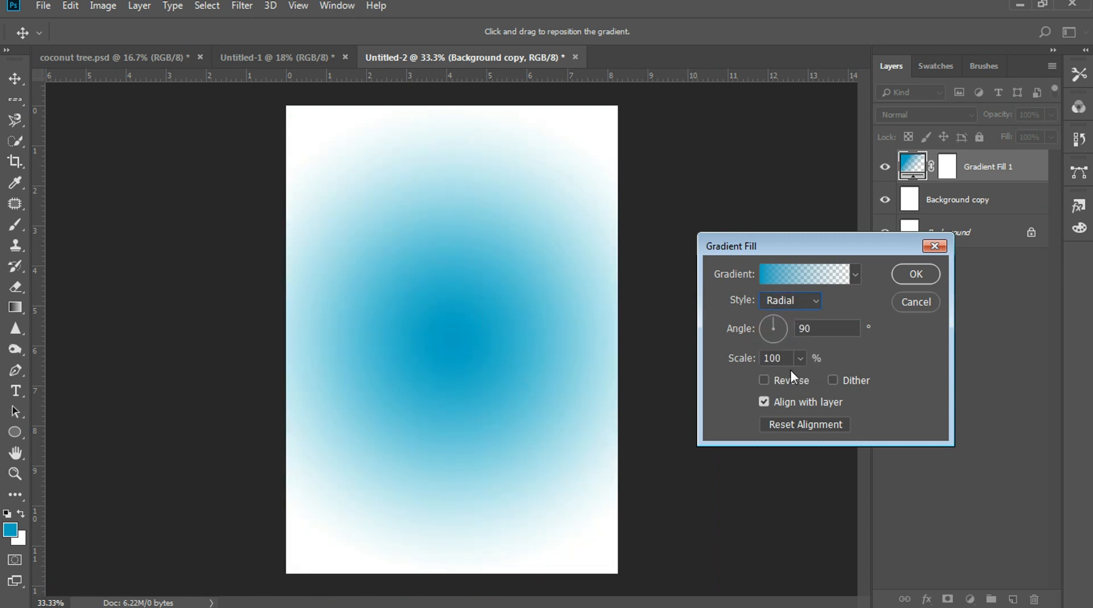
pyautogui.click(763, 380)
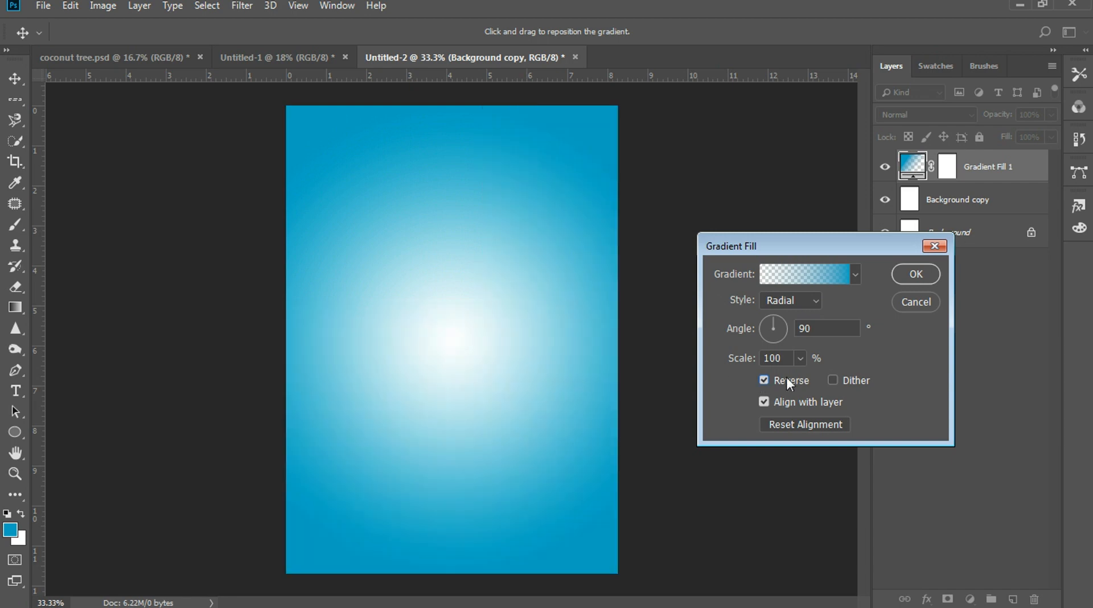
pyautogui.click(800, 358)
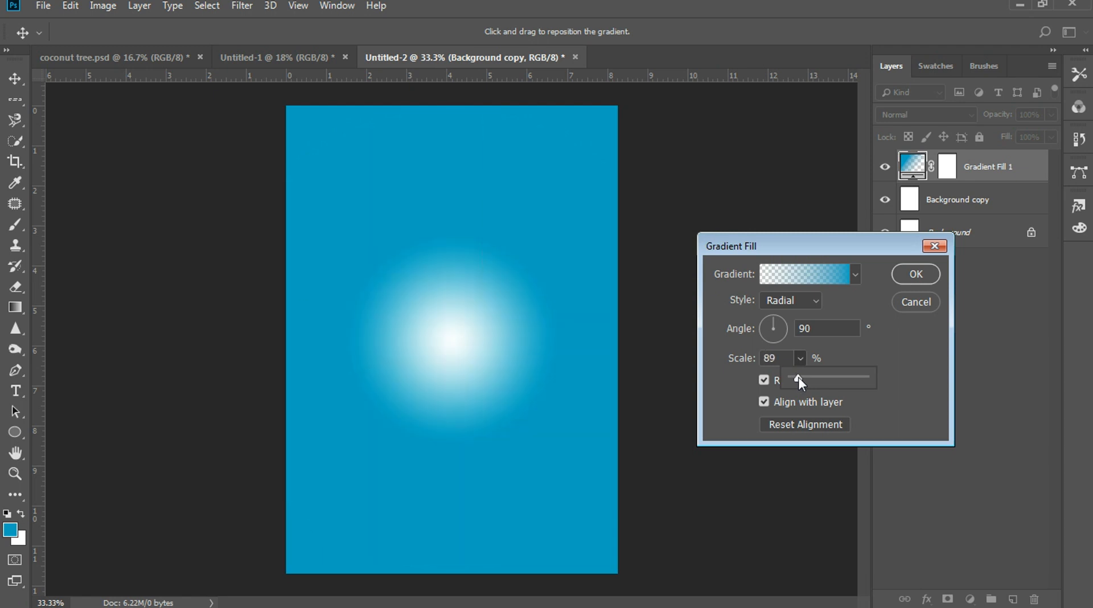
pyautogui.click(491, 331)
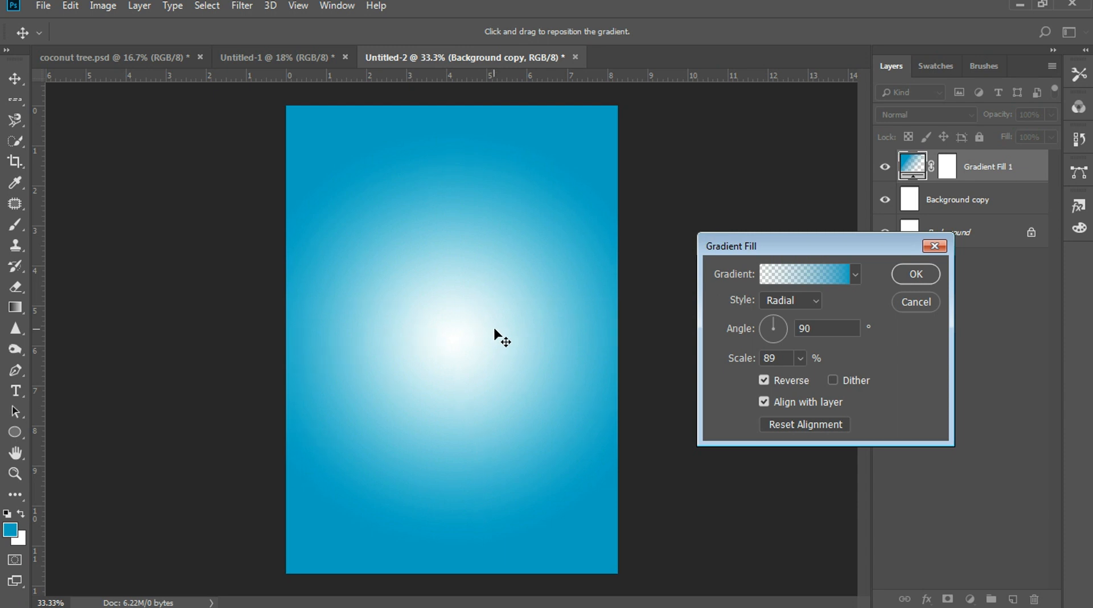
pyautogui.moveTo(506, 328); pyautogui.dragTo(496, 329)
pyautogui.click(915, 274)
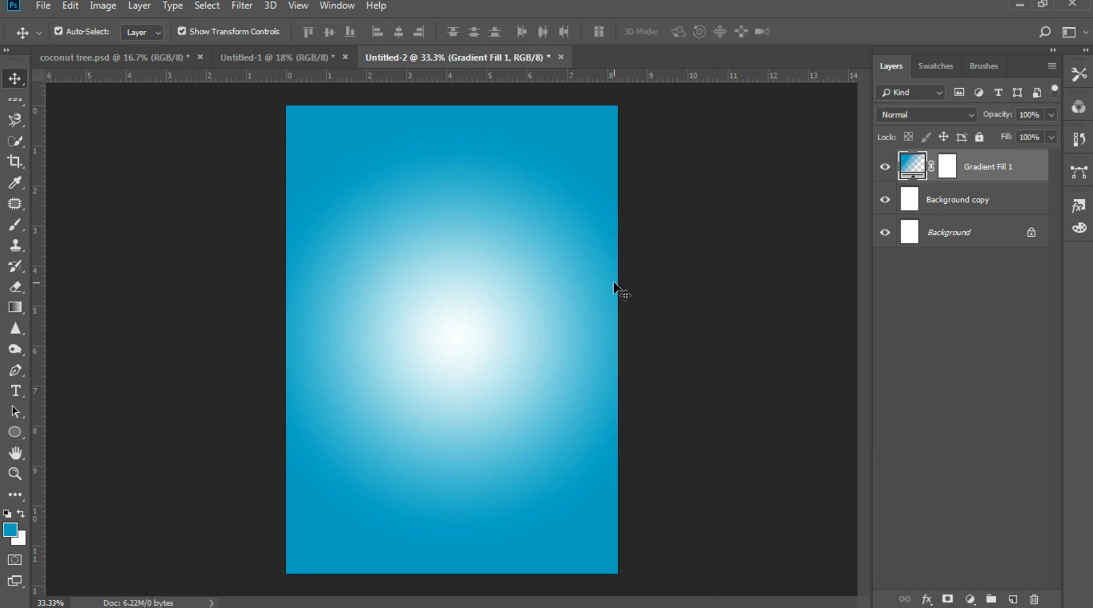
# - Copy the half coconut from Untitled-1 into Untitled-2 and position it over the centre of the gradient
pyautogui.click(276, 55)
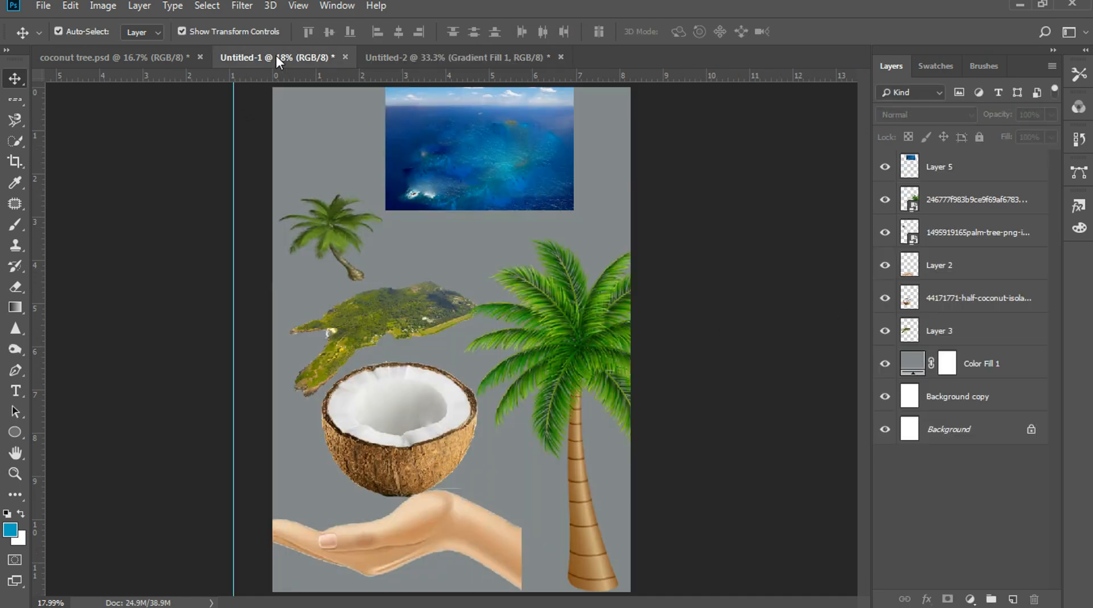
pyautogui.click(417, 452)
pyautogui.moveTo(417, 451); pyautogui.dragTo(556, 227)
pyautogui.moveTo(462, 331); pyautogui.dragTo(452, 333)
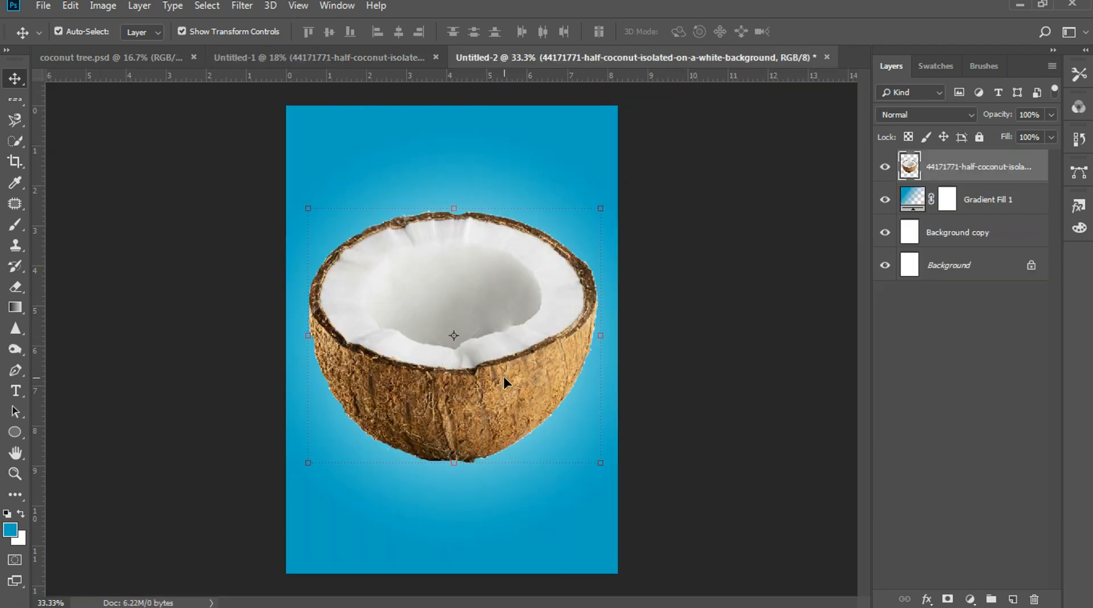
pyautogui.moveTo(504, 382); pyautogui.dragTo(506, 375)
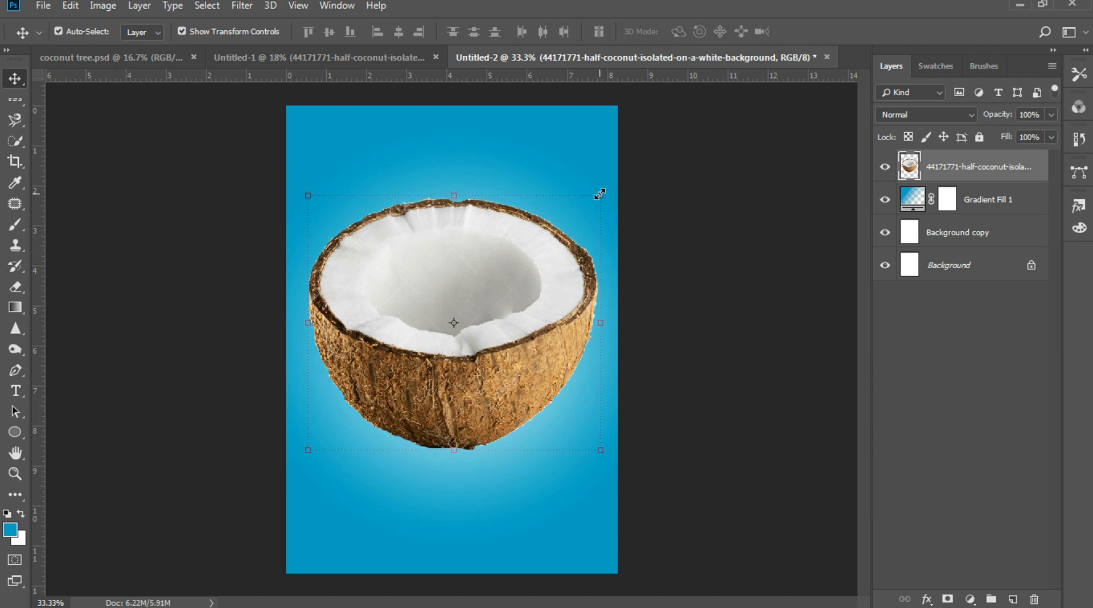
# - Scale the half coconut down to about 67.7% and place it horizontally centred, just below the middle of the page
pyautogui.moveTo(601, 194); pyautogui.dragTo(520, 269)
pyautogui.moveTo(442, 405); pyautogui.dragTo(476, 421)
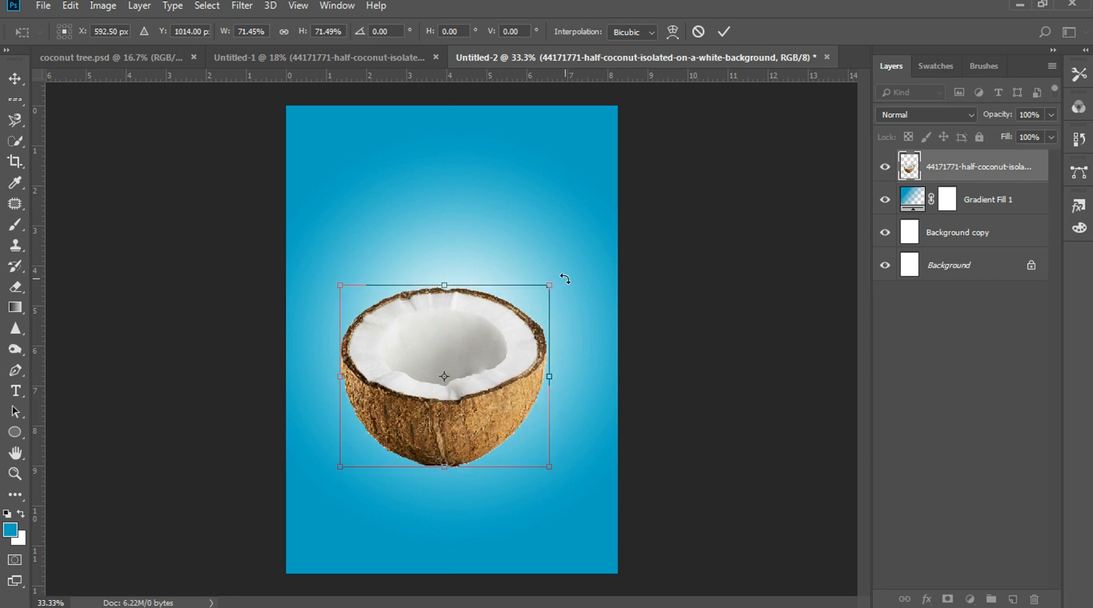
pyautogui.moveTo(551, 279); pyautogui.dragTo(539, 290)
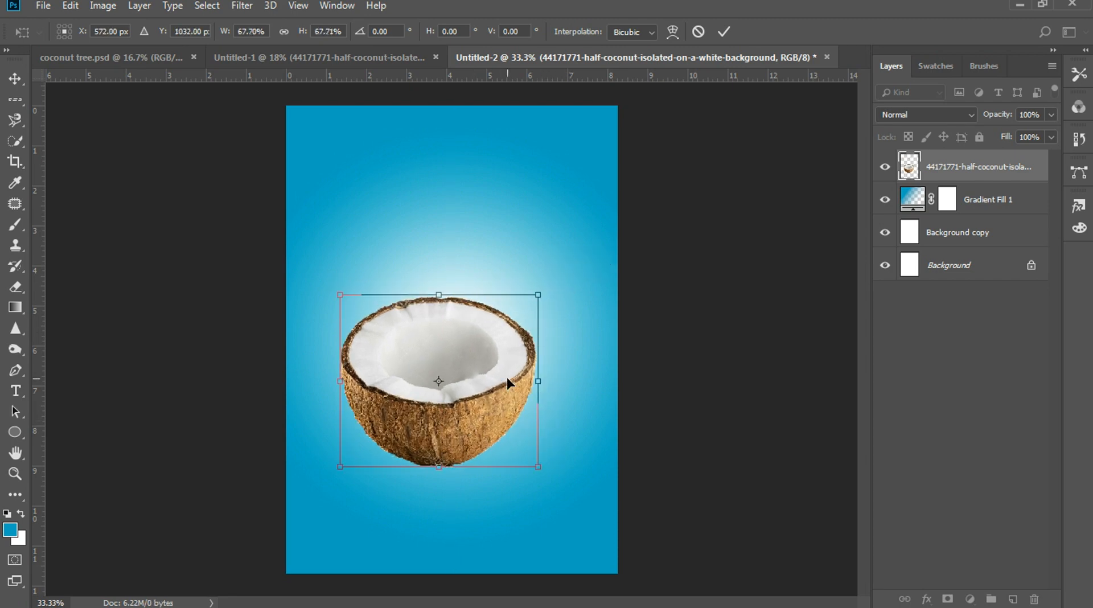
pyautogui.moveTo(507, 375); pyautogui.dragTo(515, 372)
pyautogui.press('Return')
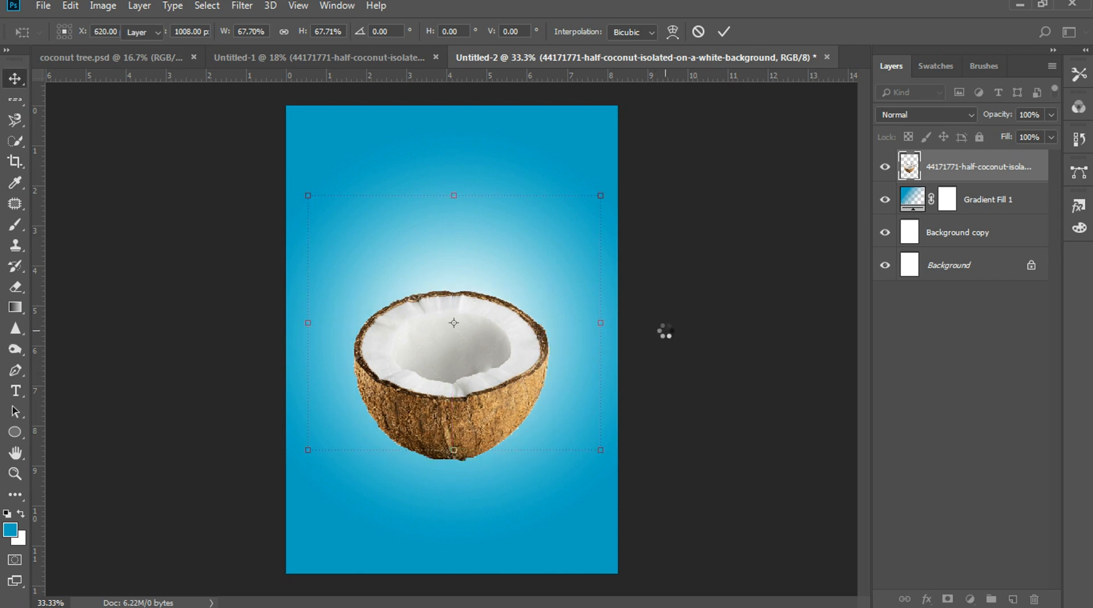
pyautogui.click(673, 324)
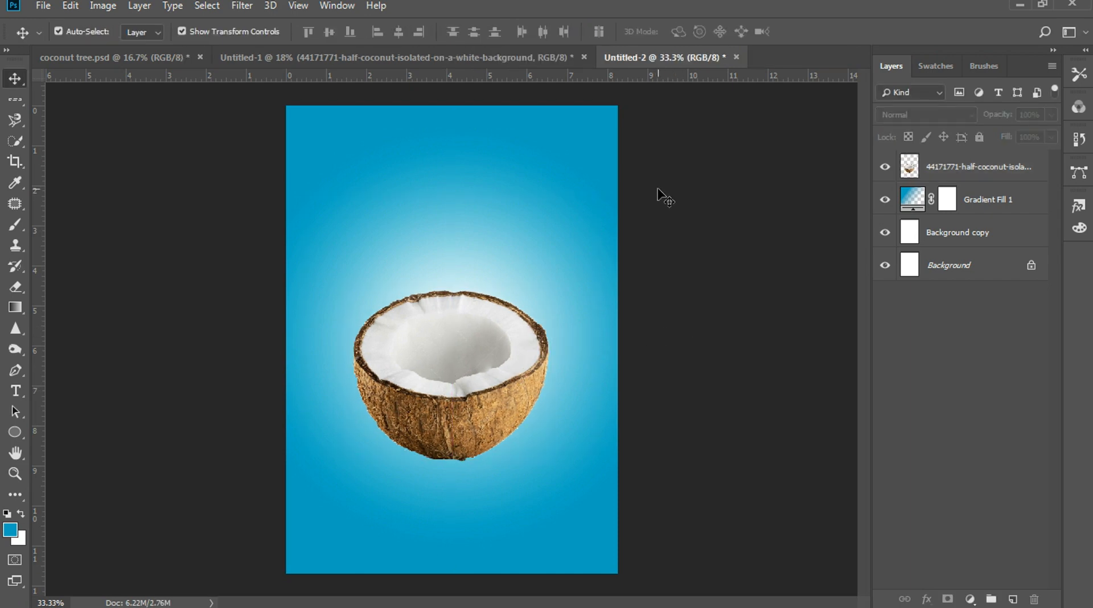
# - Trace the coconut's inner hollow with the Freeform Pen Tool as a blue filled shape about 441 by 274 px
pyautogui.click(15, 370)
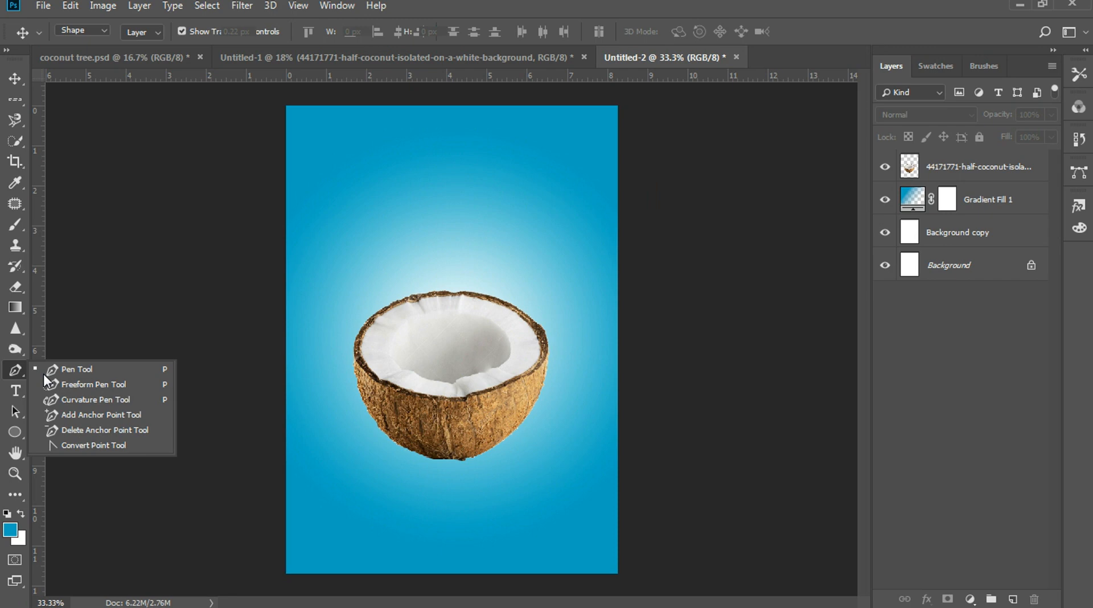
pyautogui.click(80, 385)
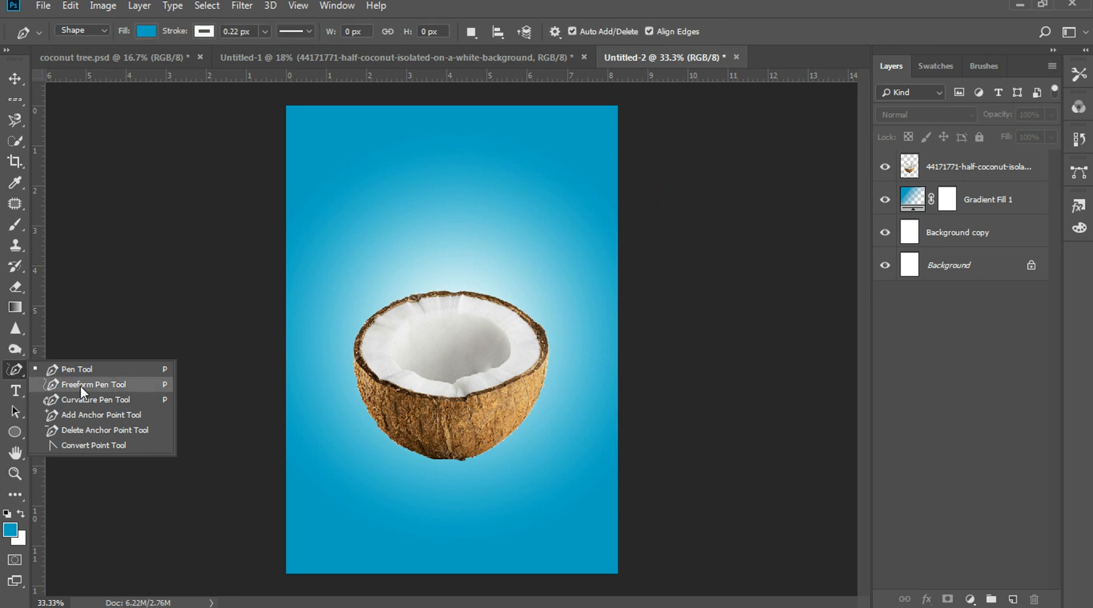
pyautogui.click(80, 386)
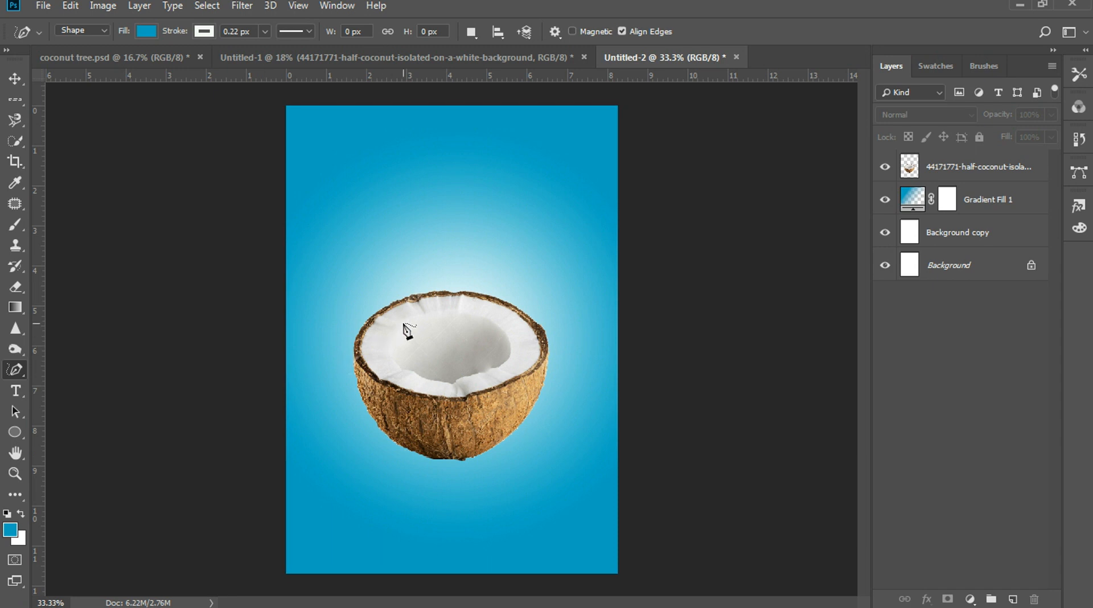
pyautogui.moveTo(406, 322)
pyautogui.mouseDown()
pyautogui.moveTo(440, 312)
pyautogui.moveTo(486, 318)
pyautogui.moveTo(509, 359)
pyautogui.moveTo(436, 390)
pyautogui.moveTo(393, 351)
pyautogui.moveTo(407, 322)
pyautogui.mouseUp()
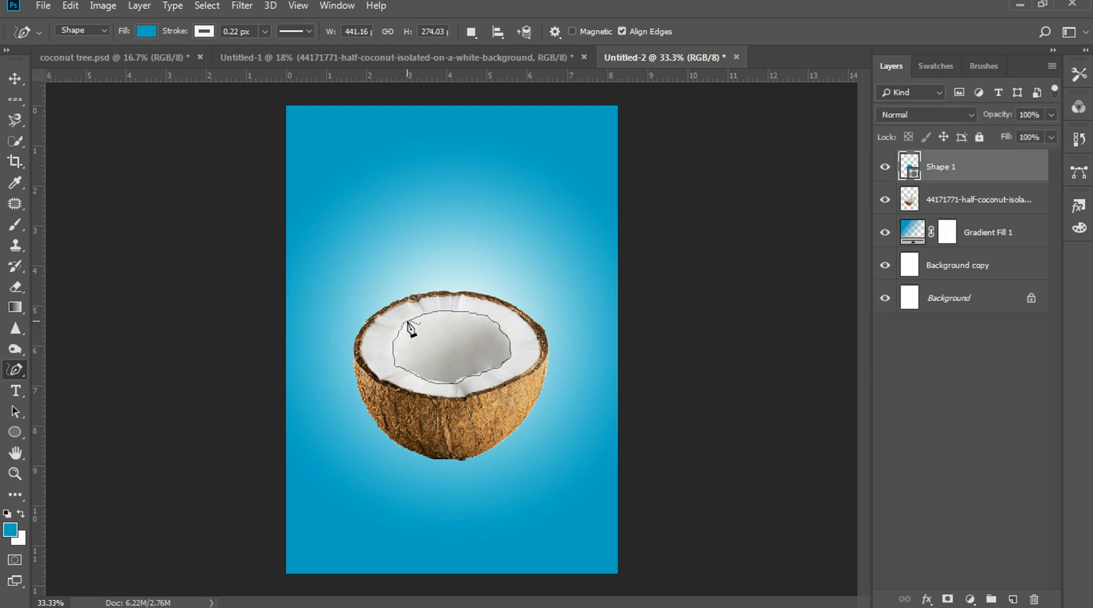
pyautogui.click(18, 78)
pyautogui.click(184, 262)
# - Enlarge the blue shape inside the coconut to about 113% so it reaches closer to the coconut's white flesh edge
pyautogui.click(450, 356)
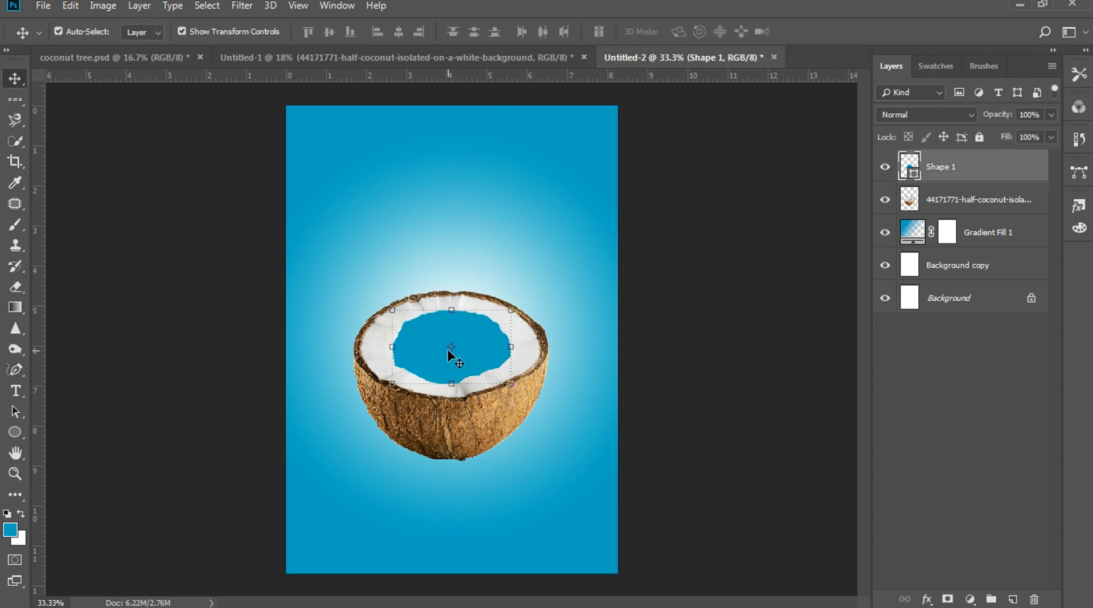
pyautogui.click(724, 364)
pyautogui.click(451, 357)
pyautogui.moveTo(512, 312); pyautogui.dragTo(517, 309)
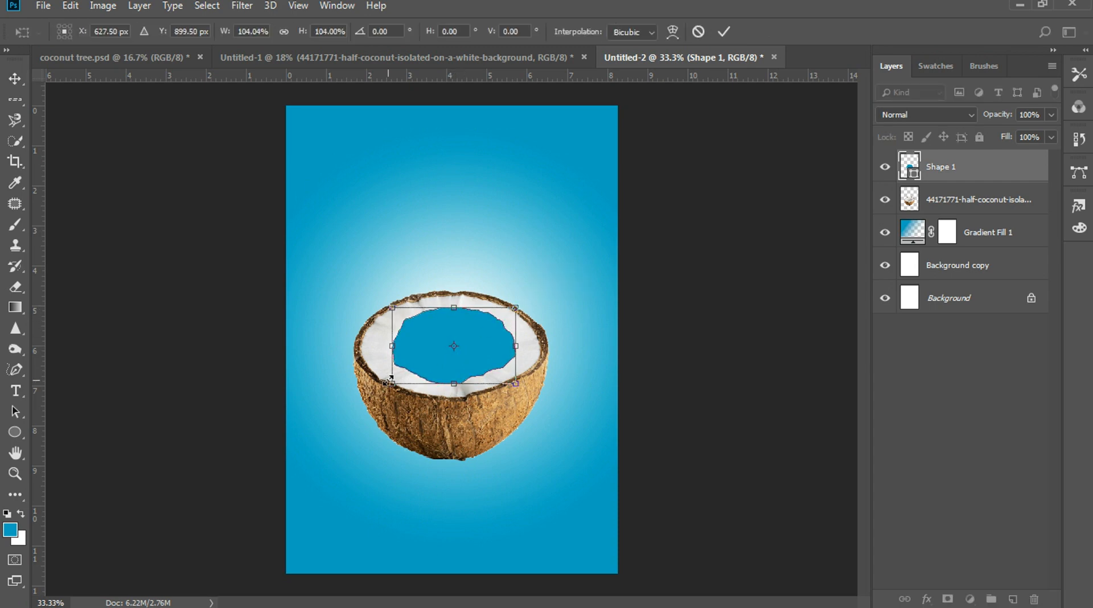
pyautogui.moveTo(393, 383); pyautogui.dragTo(382, 391)
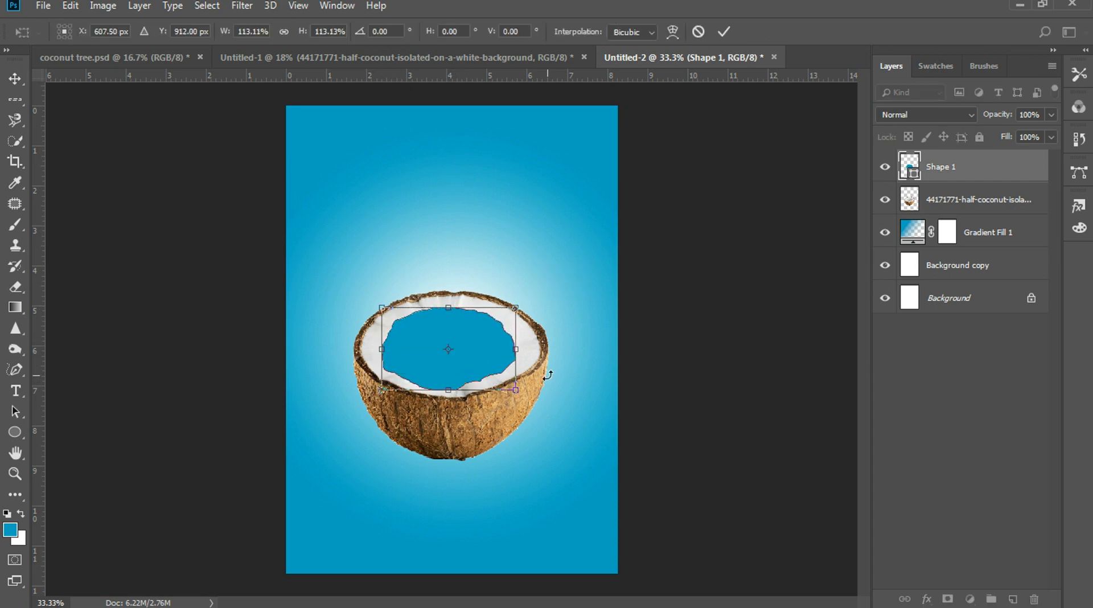
pyautogui.press('Return')
pyautogui.click(714, 361)
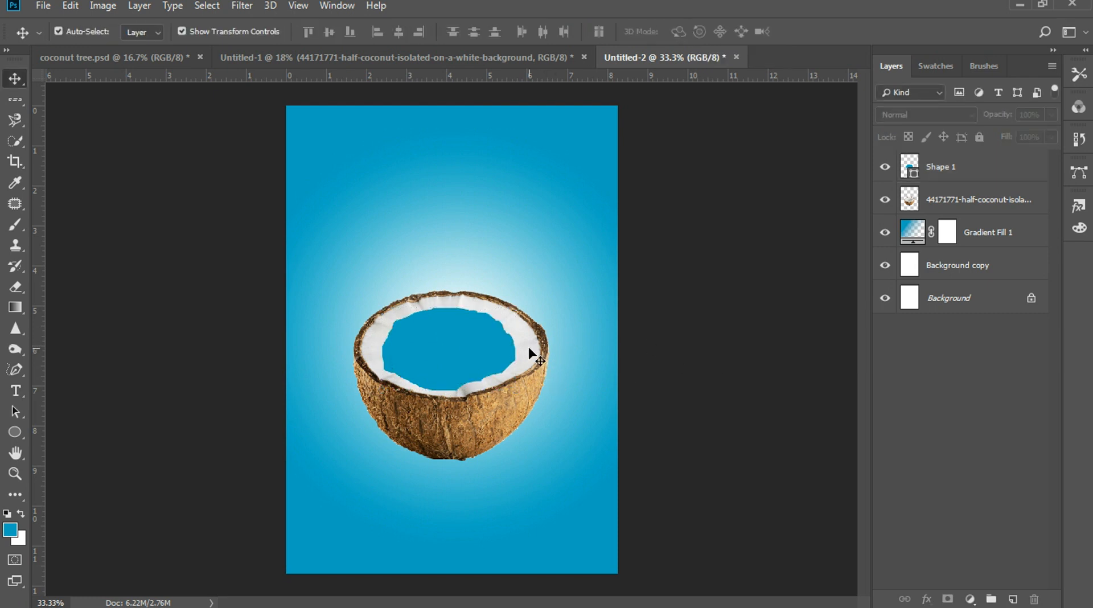
# - Shift the blue shape slightly up and to the right to centre it in the coconut's opening
pyautogui.click(485, 345)
pyautogui.moveTo(485, 343); pyautogui.dragTo(488, 338)
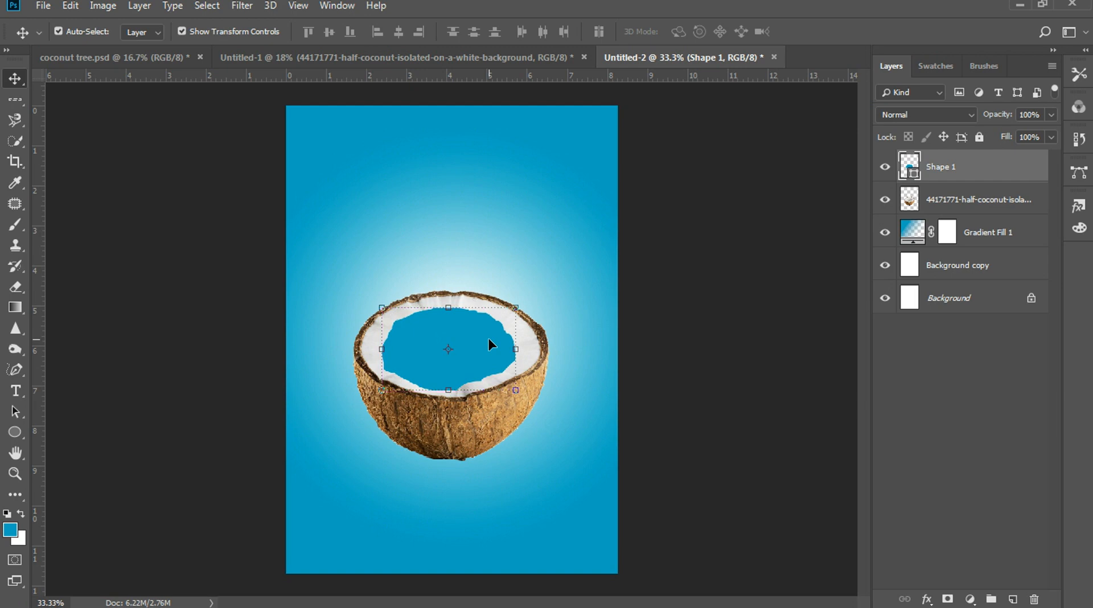
pyautogui.press('Right')
pyautogui.press('Right')
pyautogui.press('Right')
pyautogui.press('Right')
pyautogui.press('Right')
pyautogui.press('Right')
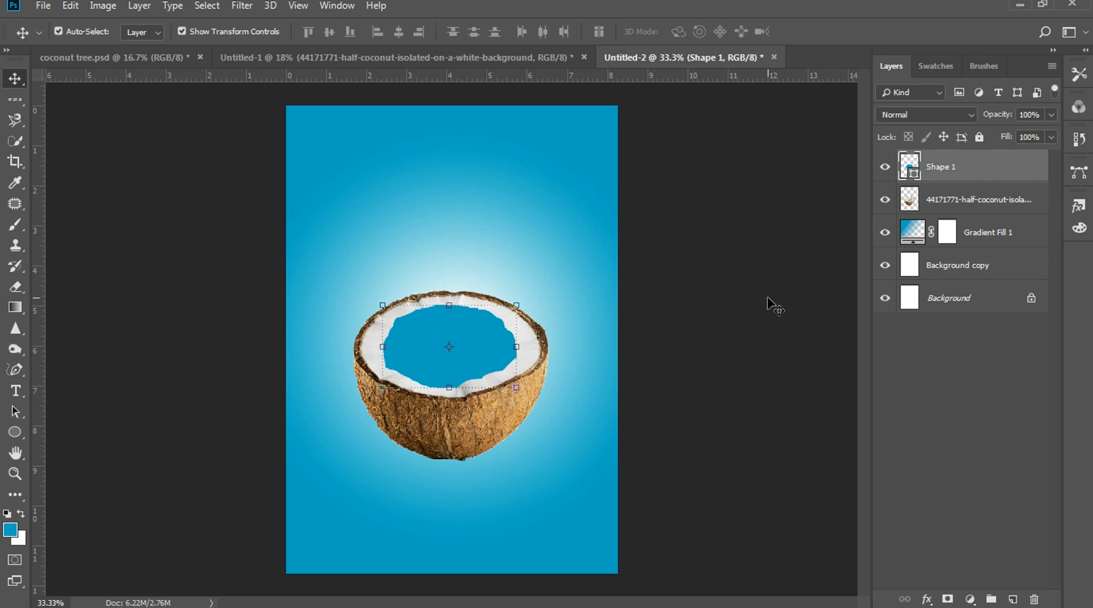
pyautogui.click(760, 335)
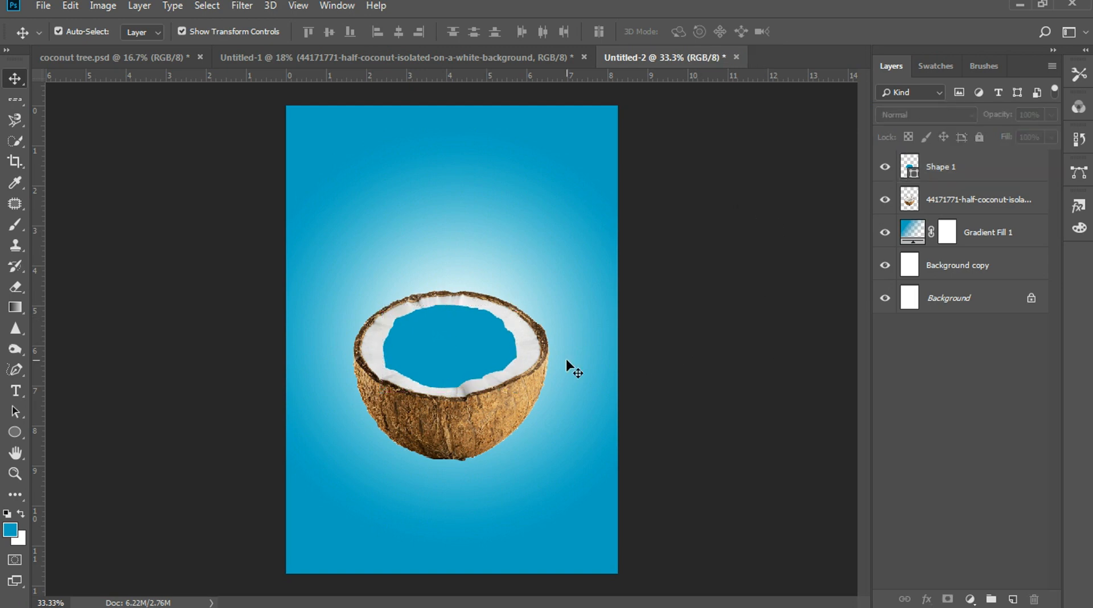
# - Copy the ocean picture from Untitled-1 into Untitled-2 and position it over the upper half of the page
pyautogui.click(279, 55)
pyautogui.click(455, 153)
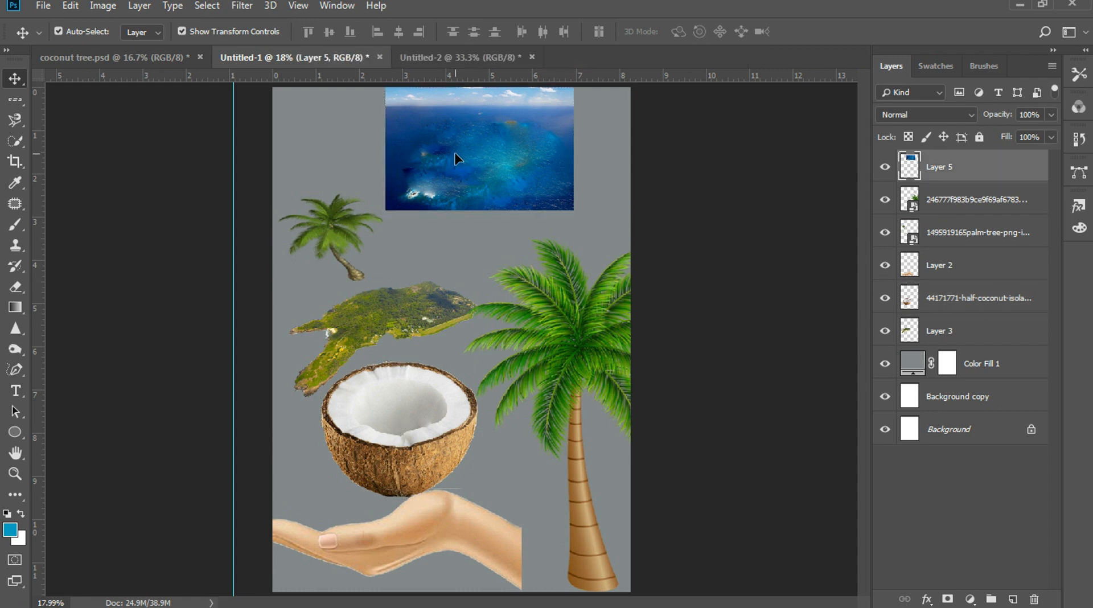
pyautogui.moveTo(460, 161); pyautogui.dragTo(432, 331)
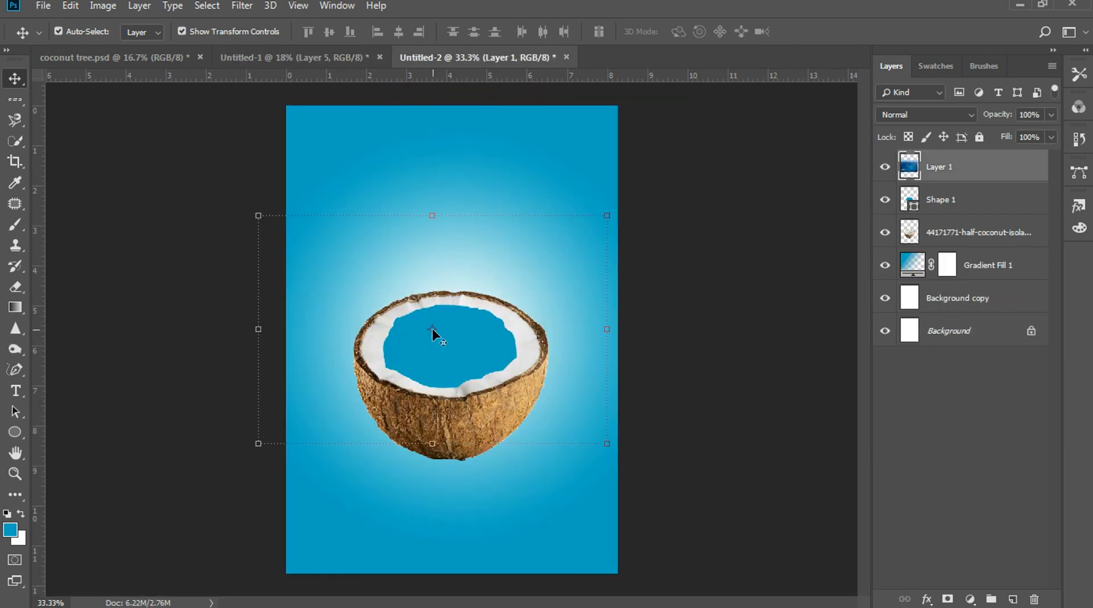
pyautogui.moveTo(500, 349); pyautogui.dragTo(513, 248)
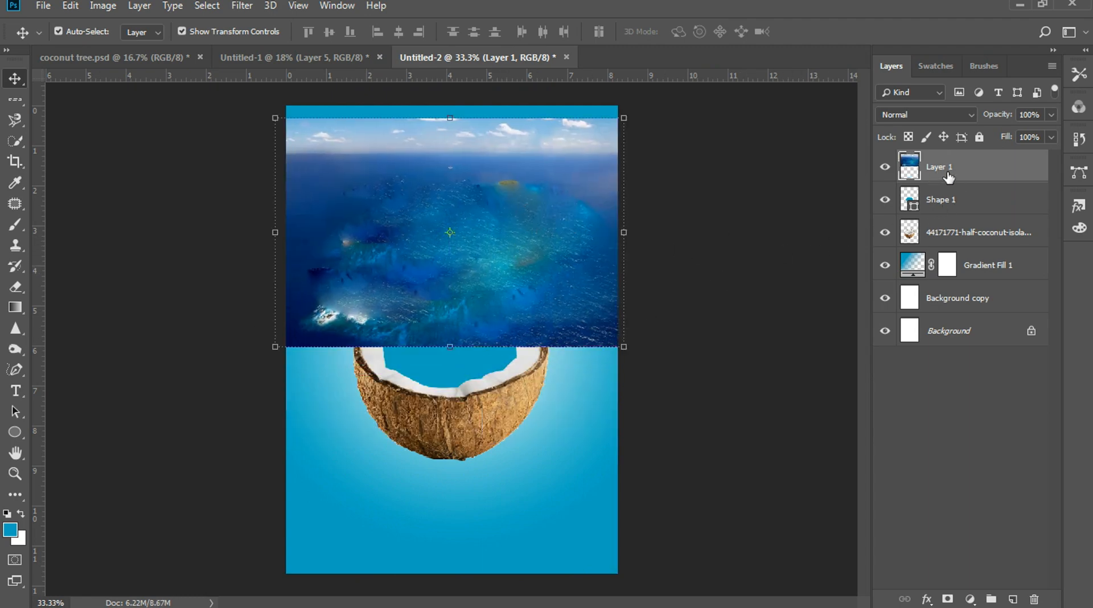
# - Clip the ocean picture to the blue shape and move it down so that open water fills the coconut
pyautogui.rightClick(948, 177)
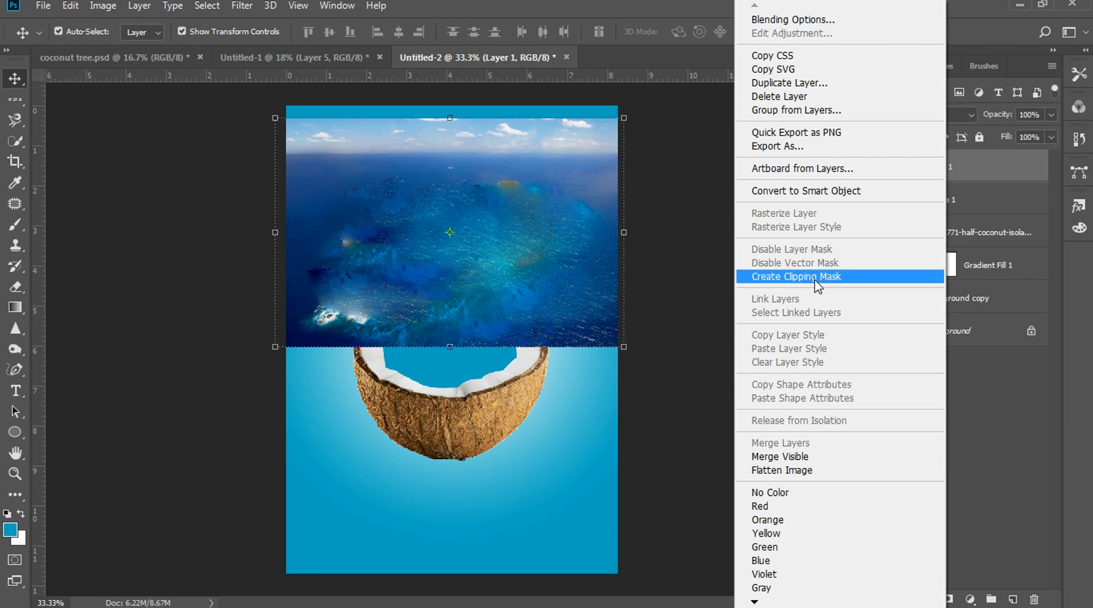
pyautogui.click(818, 278)
pyautogui.moveTo(443, 322); pyautogui.dragTo(448, 374)
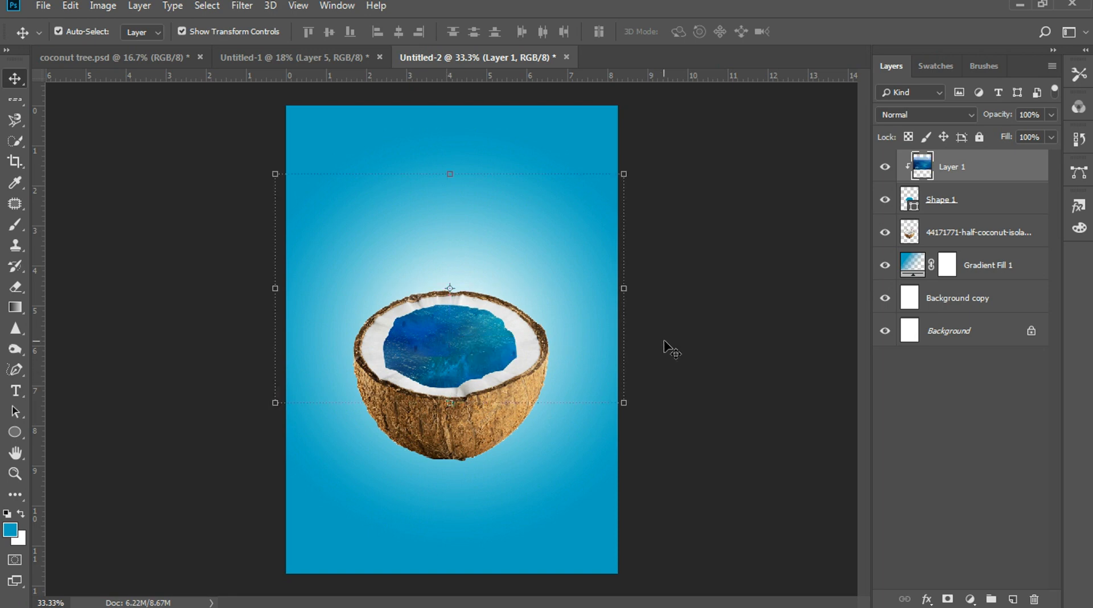
pyautogui.click(676, 340)
# - Try Auto Tone on the ocean layer and undo it
pyautogui.click(108, 8)
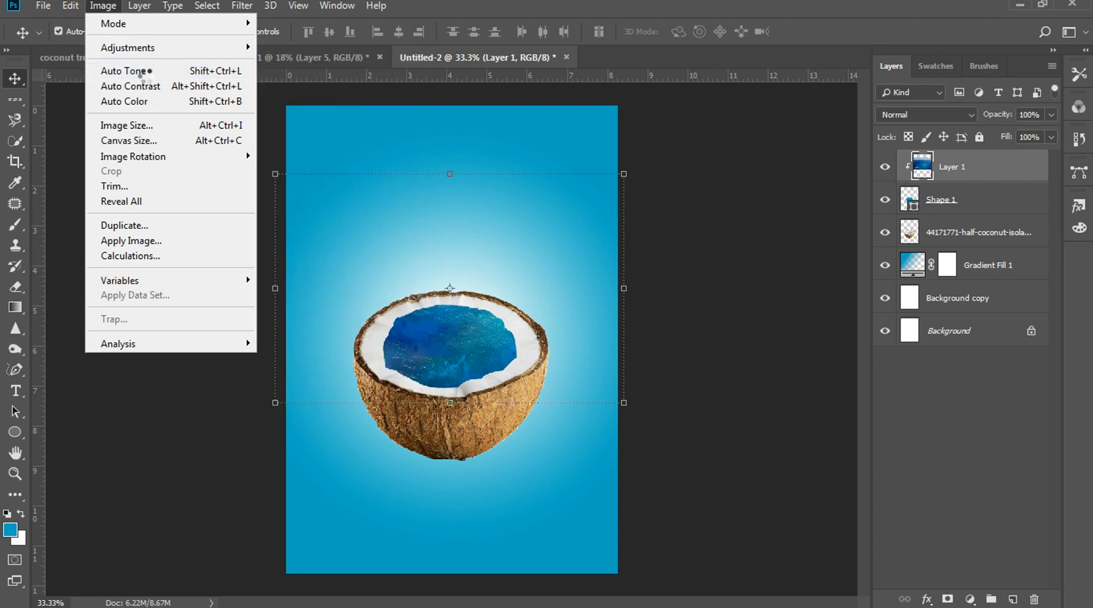
pyautogui.click(144, 70)
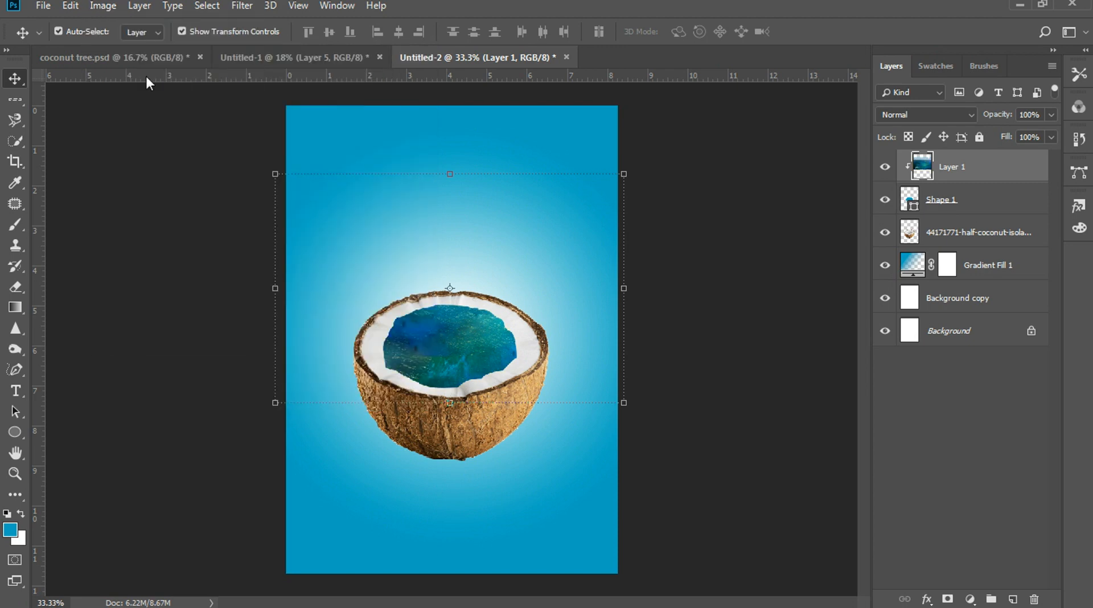
pyautogui.hotkey('ctrl', 'z')
# - Apply Brightness/Contrast to the ocean layer with brightness 49 and a moderately increased contrast
pyautogui.click(114, 5)
pyautogui.moveTo(250, 48)
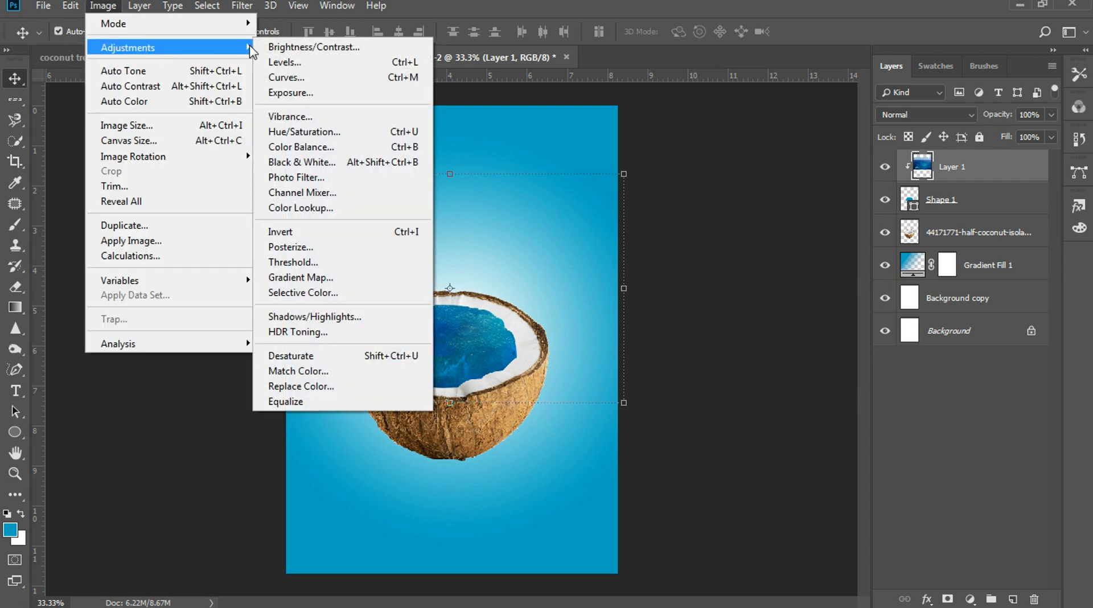
pyautogui.click(313, 47)
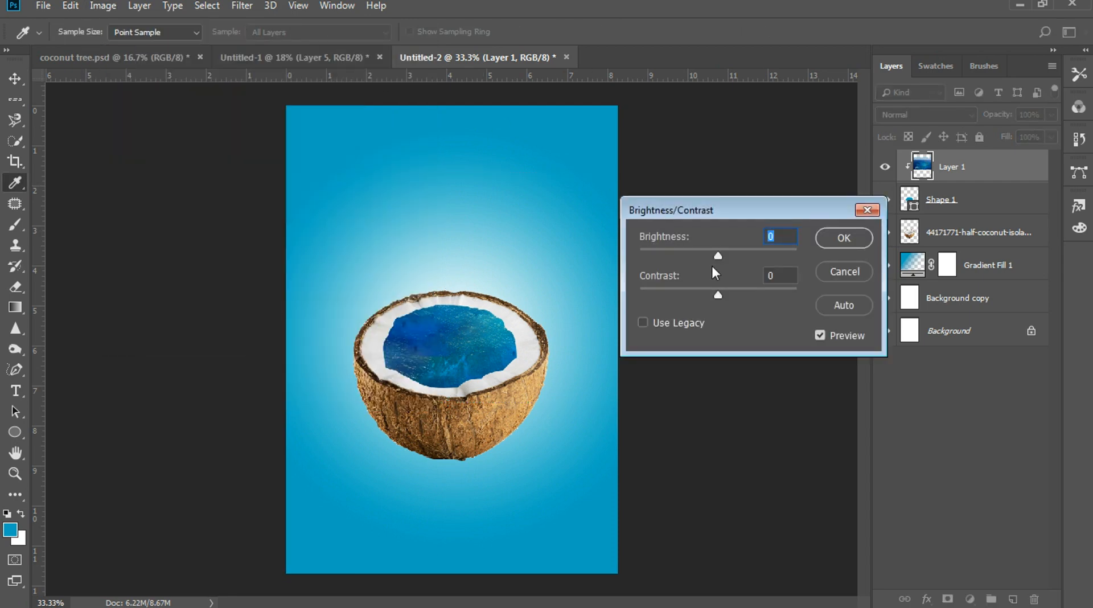
pyautogui.moveTo(718, 256); pyautogui.dragTo(743, 257)
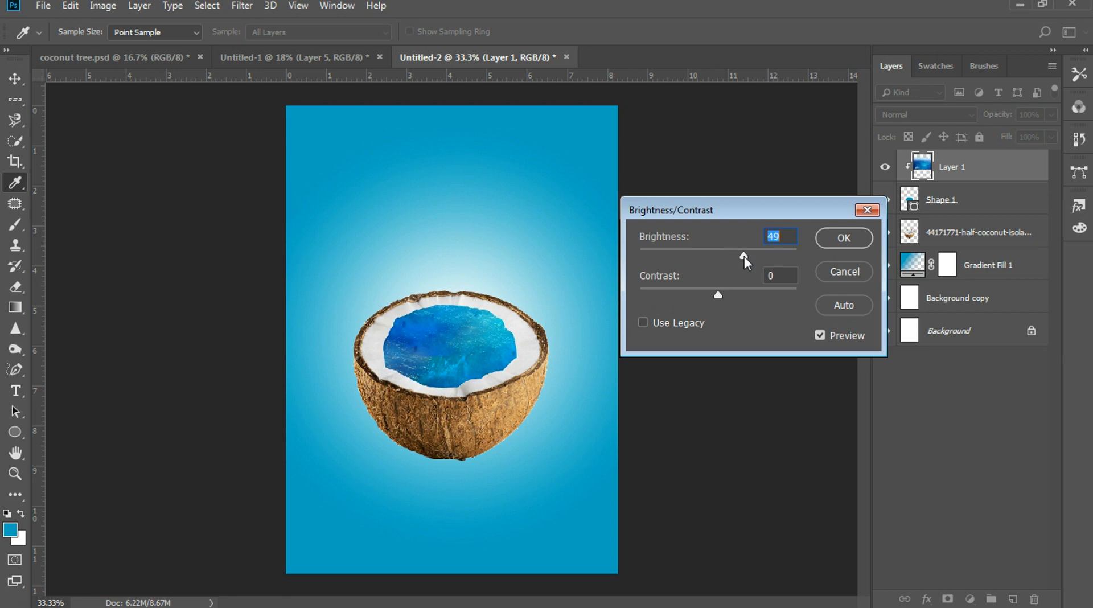
pyautogui.moveTo(718, 294)
pyautogui.mouseDown()
pyautogui.moveTo(696, 293)
pyautogui.moveTo(740, 294)
pyautogui.mouseUp()
pyautogui.click(844, 238)
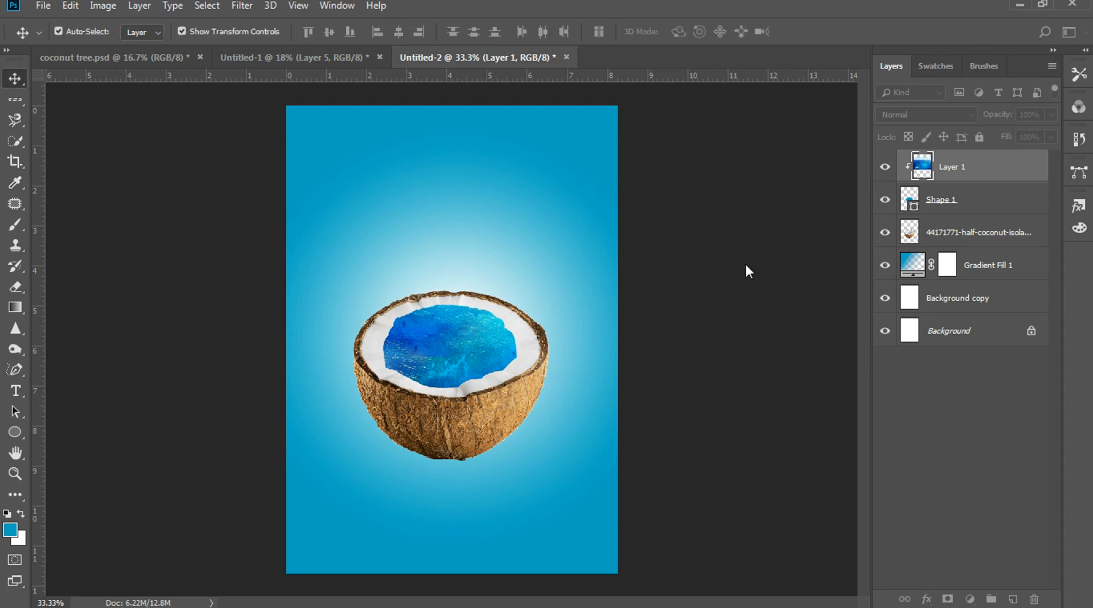
pyautogui.click(700, 336)
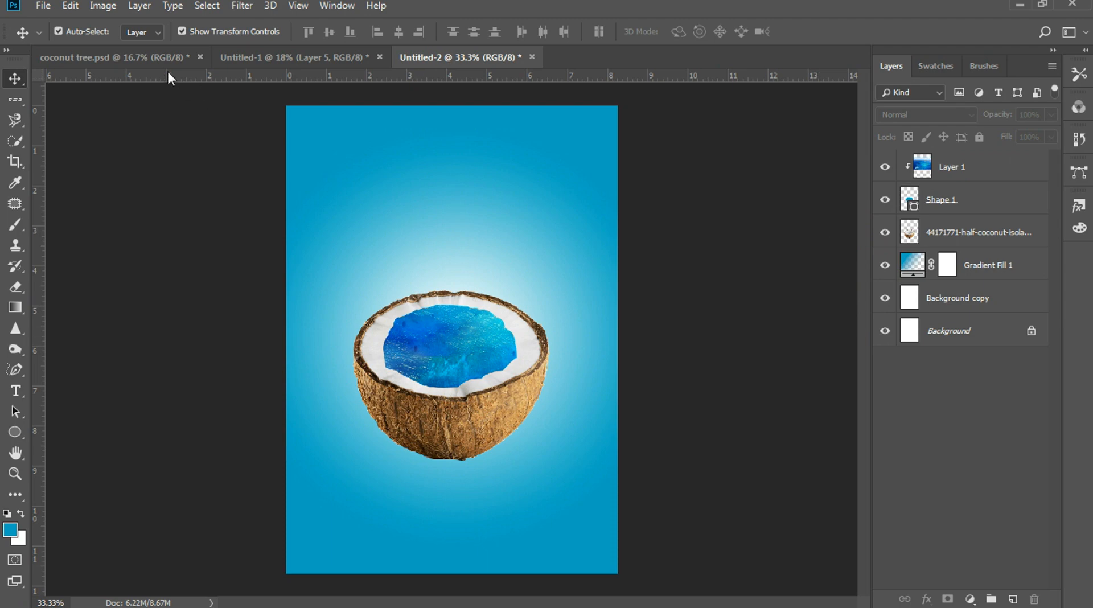
# - Copy the island from Untitled-1 into Untitled-2 and position it over the coconut
pyautogui.click(274, 57)
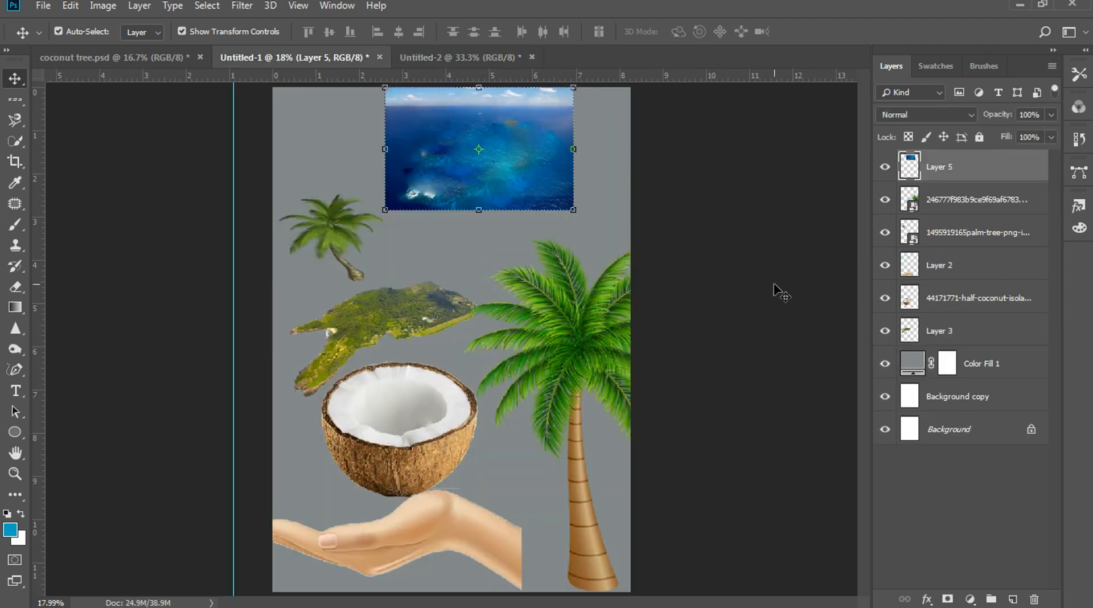
pyautogui.click(391, 311)
pyautogui.moveTo(391, 310); pyautogui.dragTo(446, 238)
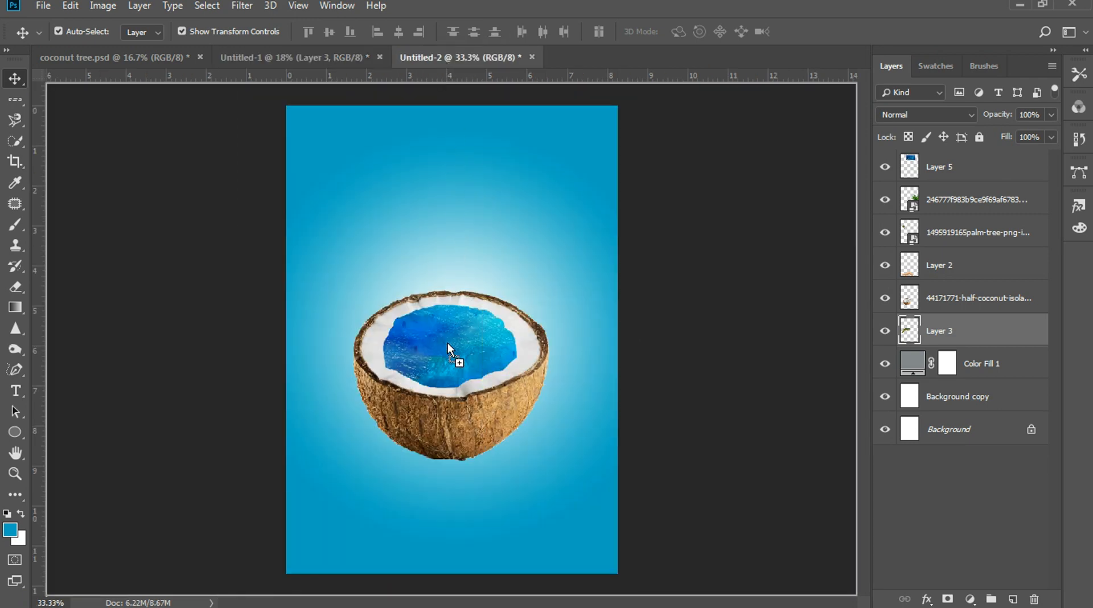
pyautogui.moveTo(448, 344); pyautogui.dragTo(448, 343)
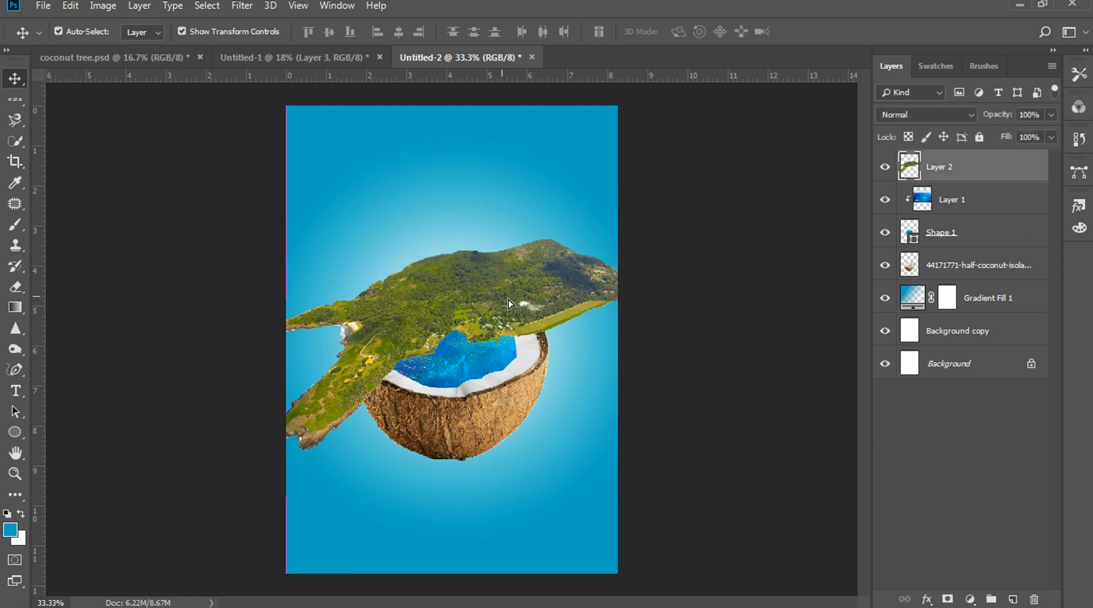
pyautogui.moveTo(508, 299); pyautogui.dragTo(508, 307)
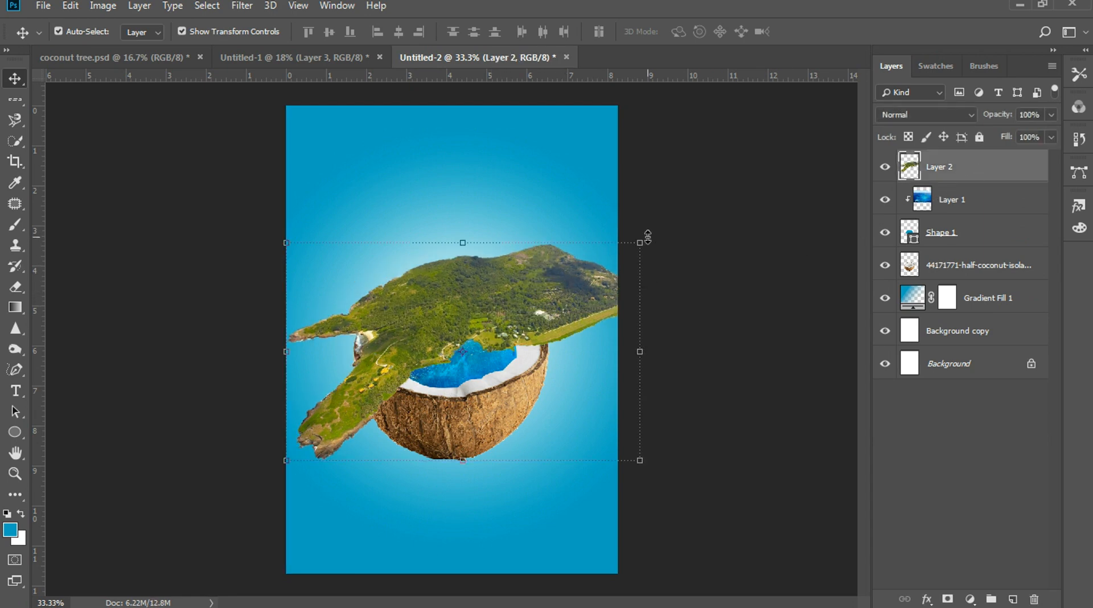
# - Scale the island down to about 29.4% width and 27.8% height and place it in the middle of the coconut's water
pyautogui.moveTo(642, 240); pyautogui.dragTo(531, 310)
pyautogui.moveTo(435, 348); pyautogui.dragTo(474, 328)
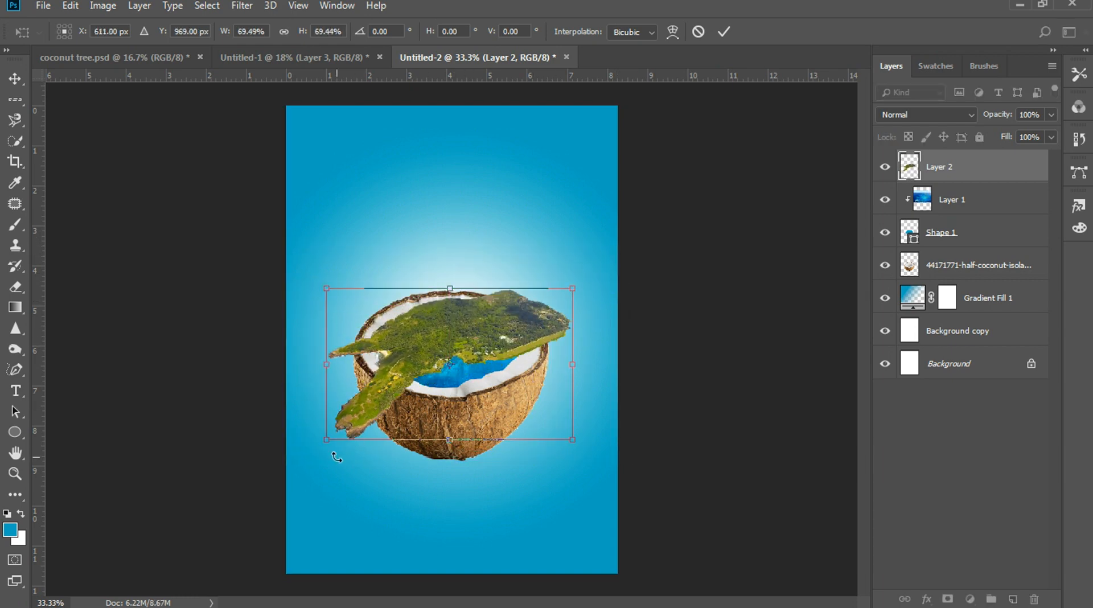
pyautogui.moveTo(325, 444); pyautogui.dragTo(407, 367)
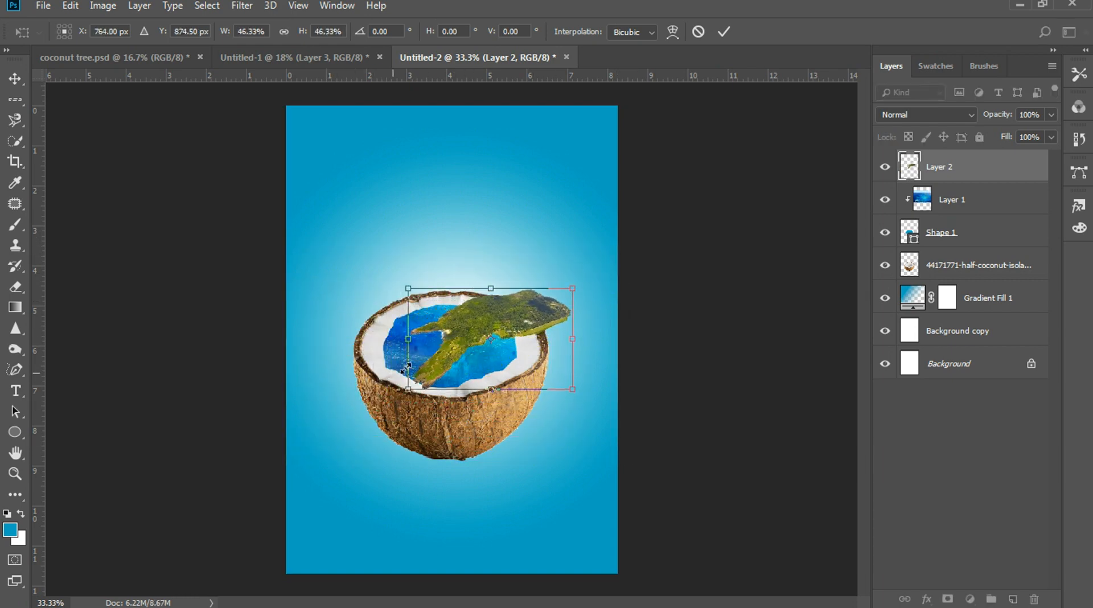
pyautogui.moveTo(525, 316); pyautogui.dragTo(470, 333)
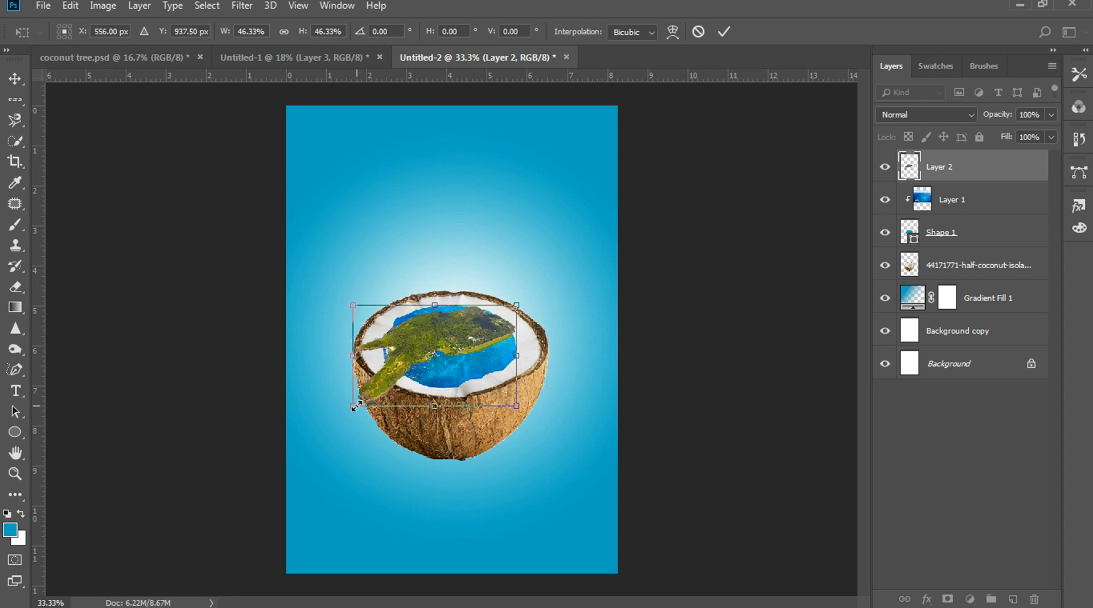
pyautogui.moveTo(364, 402); pyautogui.dragTo(398, 380)
pyautogui.moveTo(450, 351); pyautogui.dragTo(438, 357)
pyautogui.moveTo(381, 392); pyautogui.dragTo(396, 375)
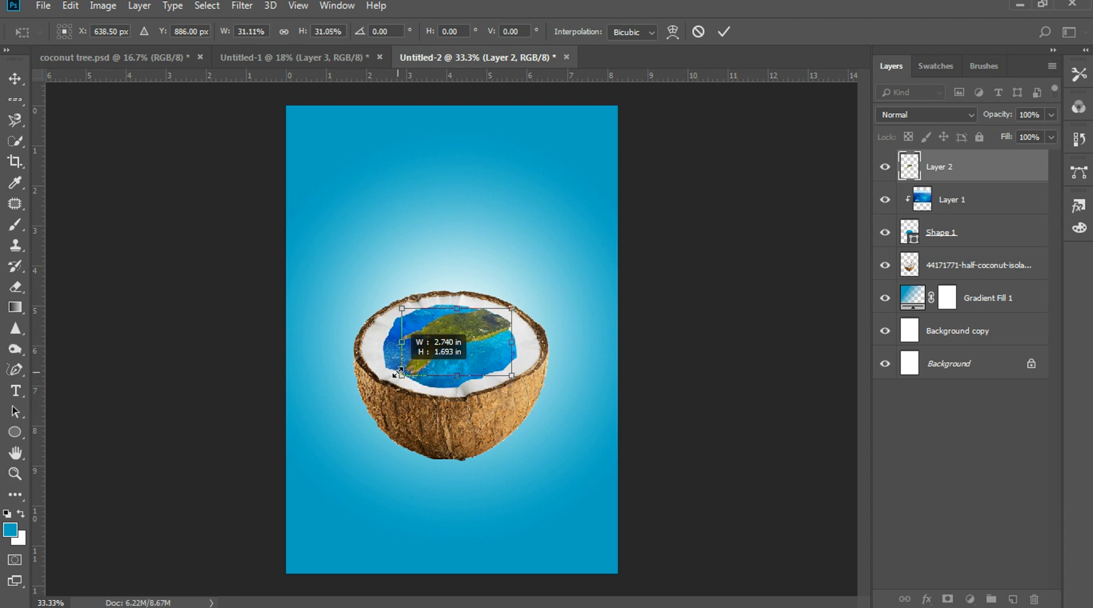
pyautogui.moveTo(444, 350); pyautogui.dragTo(460, 332)
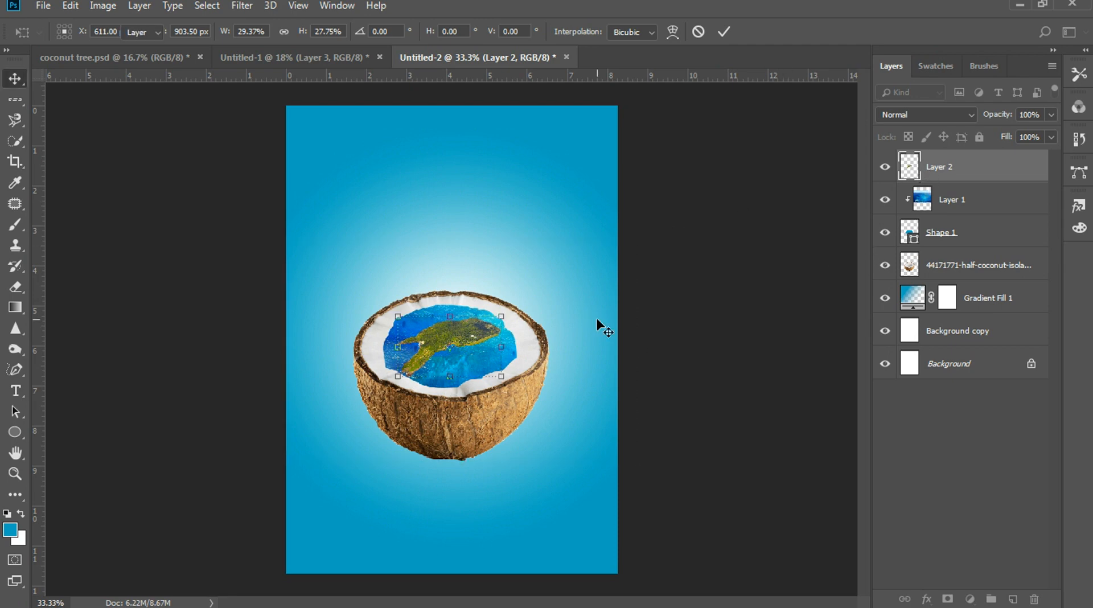
pyautogui.press('Return')
pyautogui.moveTo(464, 336); pyautogui.dragTo(466, 339)
# - Clip the island layer to the blue shape along with the ocean
pyautogui.rightClick(960, 179)
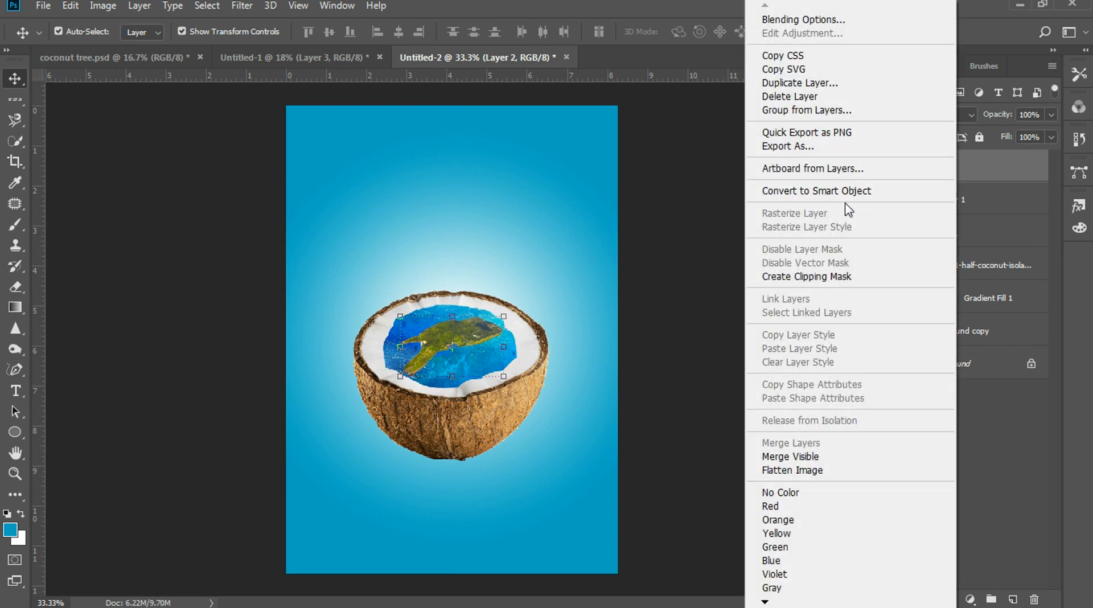
pyautogui.click(824, 280)
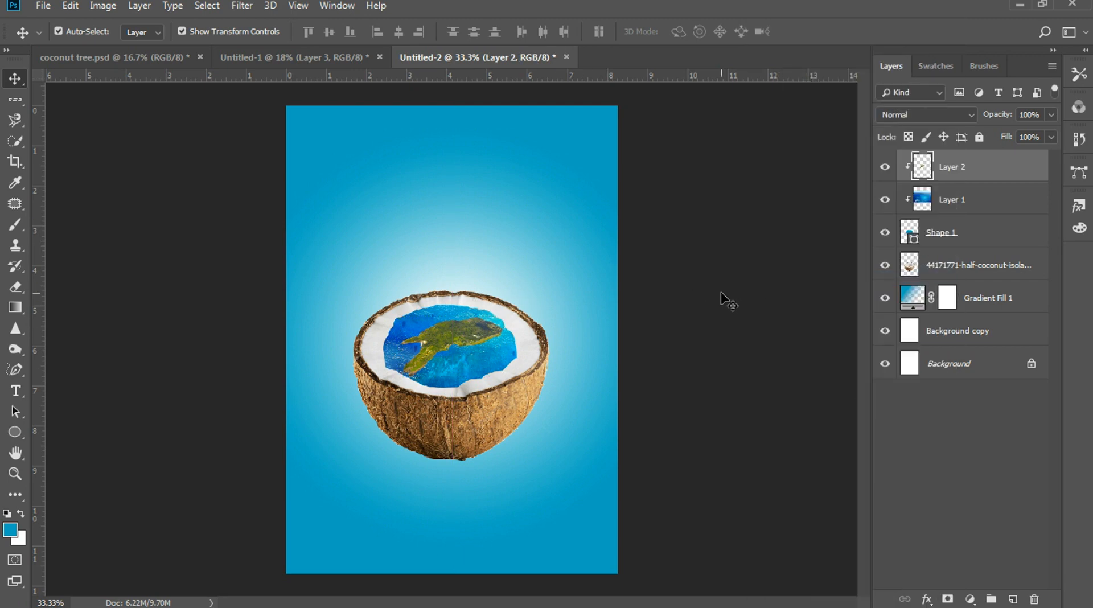
pyautogui.click(721, 293)
# - Enlarge the island so that it spans nearly the full width of the coconut's water
pyautogui.moveTo(468, 343); pyautogui.dragTo(382, 311)
pyautogui.moveTo(503, 386); pyautogui.dragTo(508, 391)
pyautogui.moveTo(467, 338); pyautogui.dragTo(468, 341)
pyautogui.press('Return')
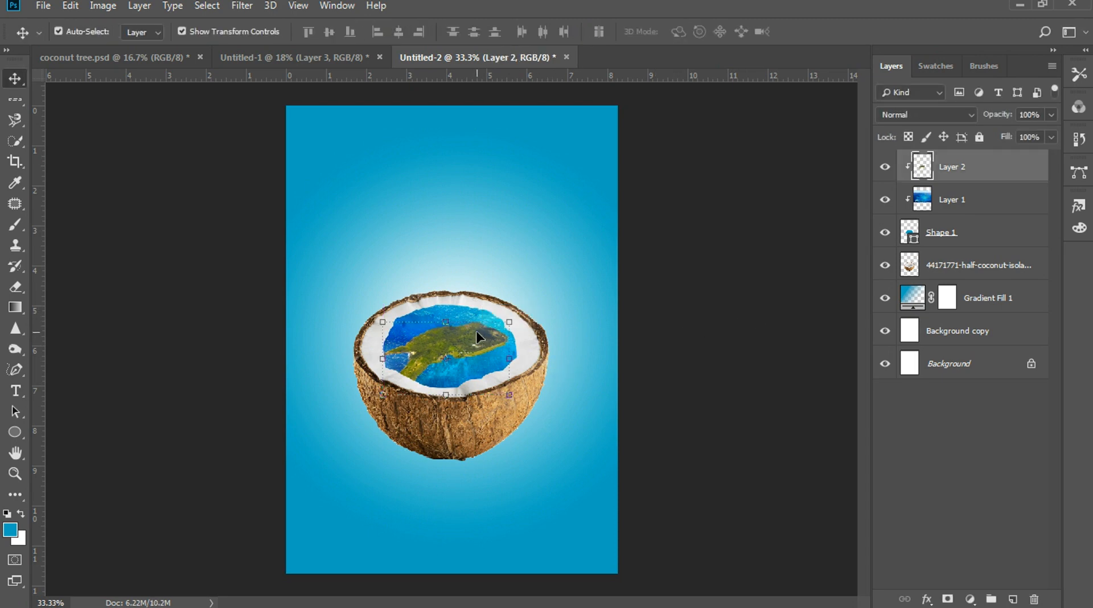
# - Nudge the island up by about 12 px and slightly to the right within the water
pyautogui.press('Up')
pyautogui.press('Up')
pyautogui.press('Up')
pyautogui.press('Up')
pyautogui.press('Up')
pyautogui.press('Up')
pyautogui.press('Up')
pyautogui.press('Up')
pyautogui.press('Up')
pyautogui.press('Up')
pyautogui.press('Up')
pyautogui.press('Up')
pyautogui.press('Right')
pyautogui.press('Right')
pyautogui.press('Right')
pyautogui.press('Right')
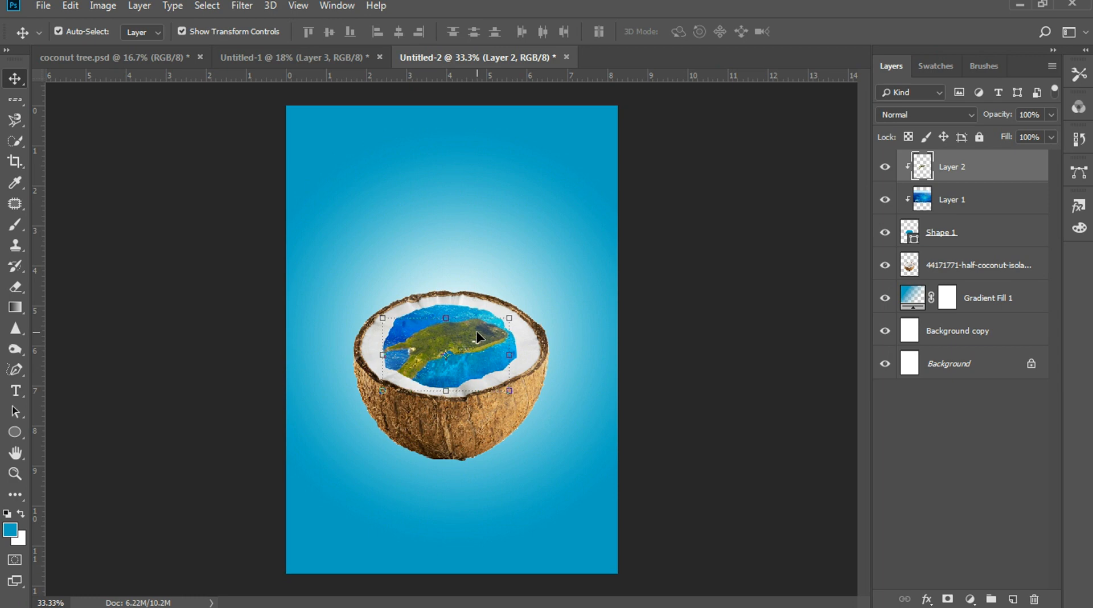
pyautogui.click(702, 384)
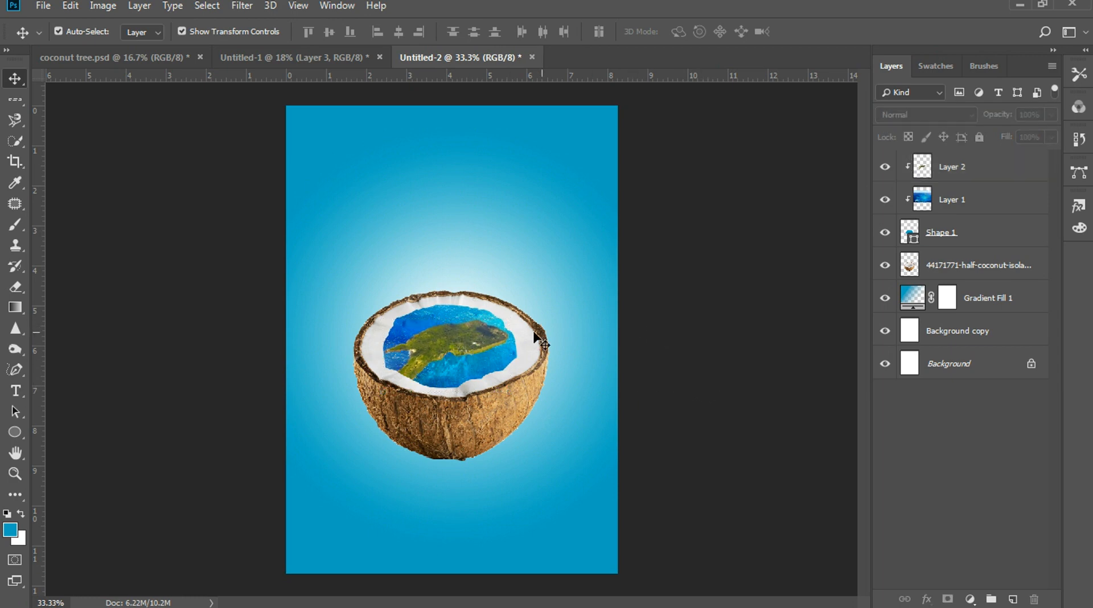
# - Copy the large green palm tree from Untitled-1 into the Untitled-2 coconut composition and shift it up over the coconut
pyautogui.click(299, 56)
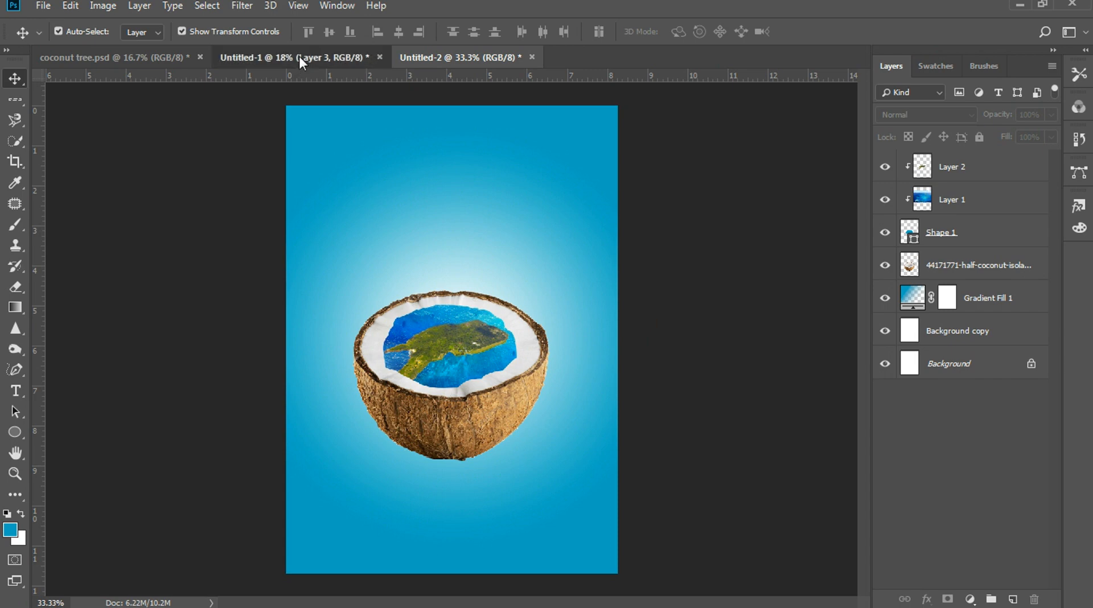
pyautogui.click(675, 270)
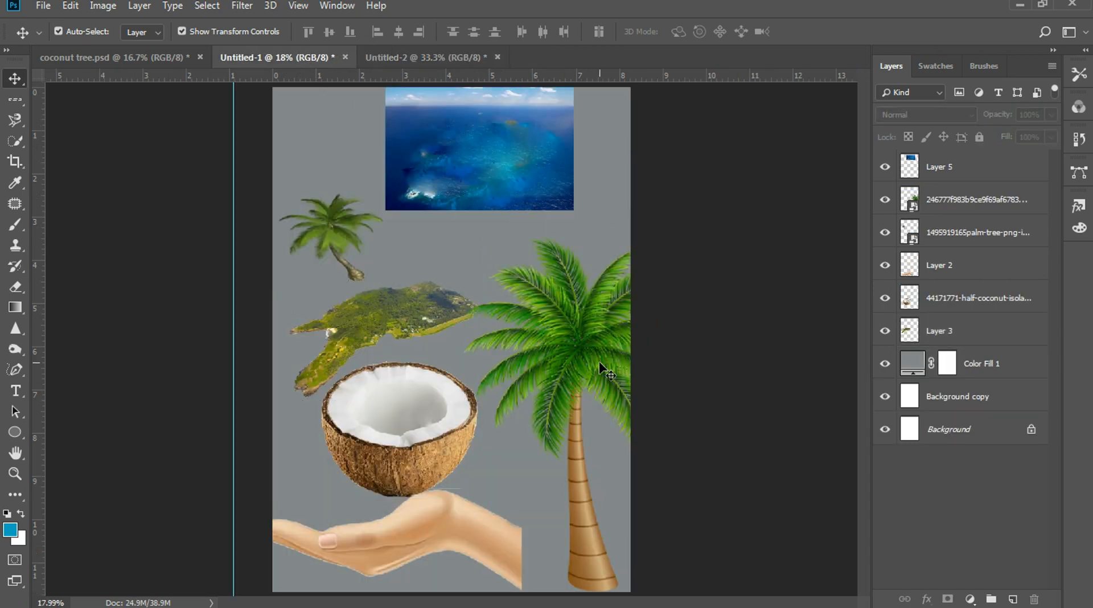
pyautogui.click(597, 339)
pyautogui.moveTo(592, 343); pyautogui.dragTo(417, 301)
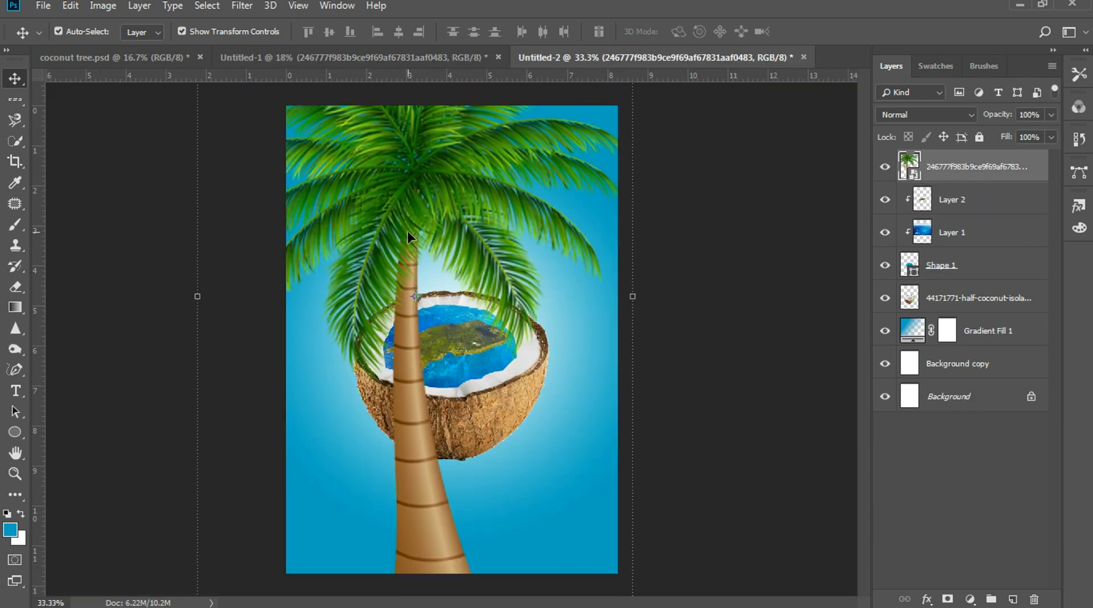
pyautogui.moveTo(408, 231); pyautogui.dragTo(388, 159)
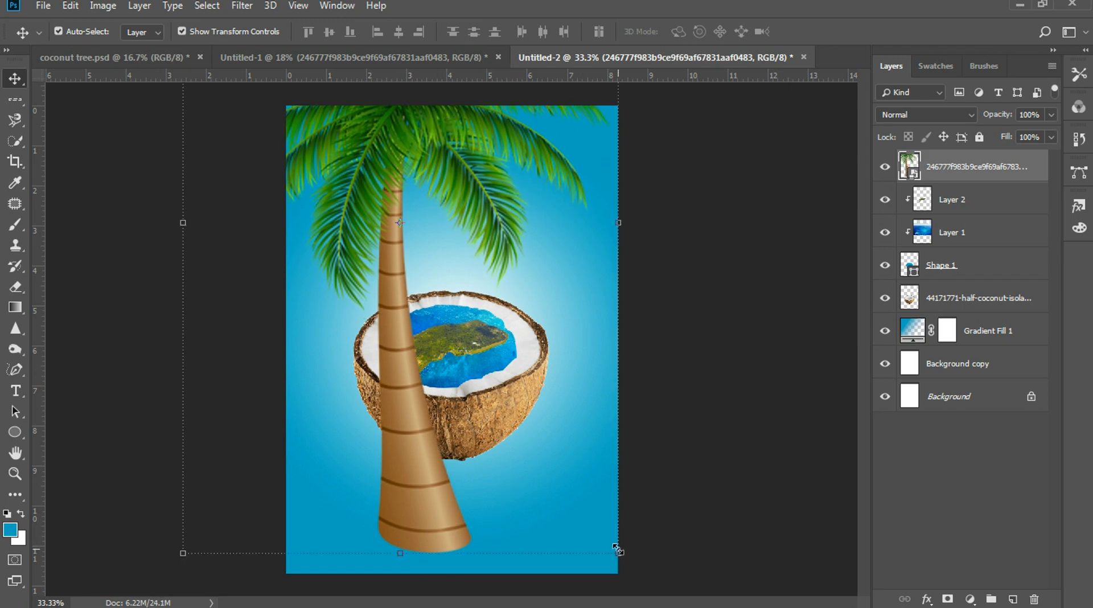
# - Scale the large palm tree down until it fits the coconut and stand its trunk base on the island
pyautogui.moveTo(618, 553); pyautogui.dragTo(439, 296)
pyautogui.moveTo(326, 251); pyautogui.dragTo(434, 392)
pyautogui.moveTo(567, 440); pyautogui.dragTo(482, 314)
pyautogui.moveTo(402, 293); pyautogui.dragTo(465, 428)
pyautogui.moveTo(543, 453); pyautogui.dragTo(451, 333)
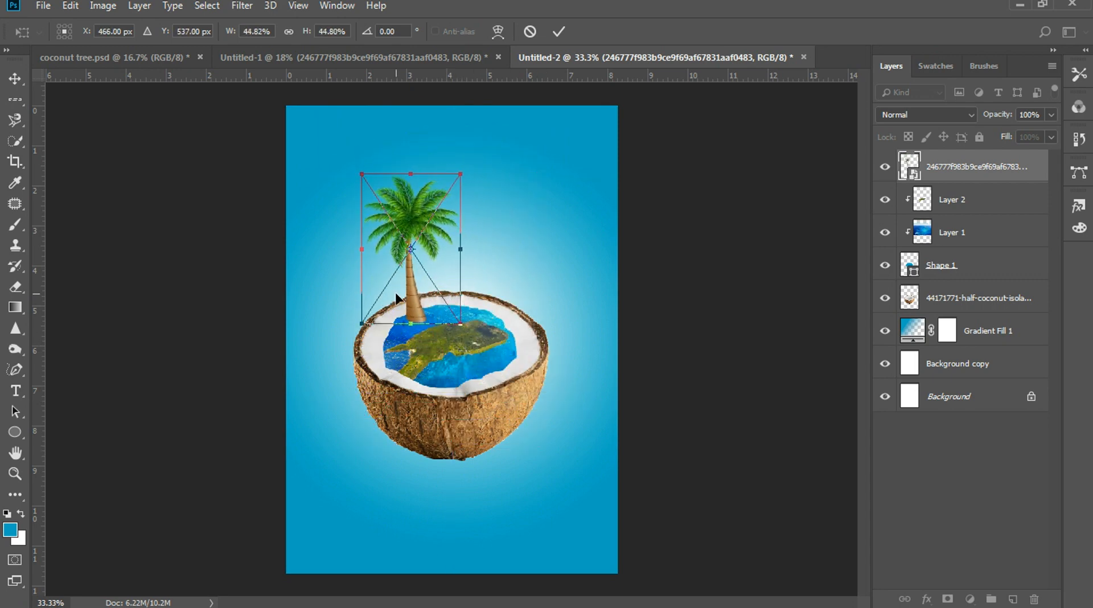
pyautogui.moveTo(408, 299); pyautogui.dragTo(431, 330)
pyautogui.press('Return')
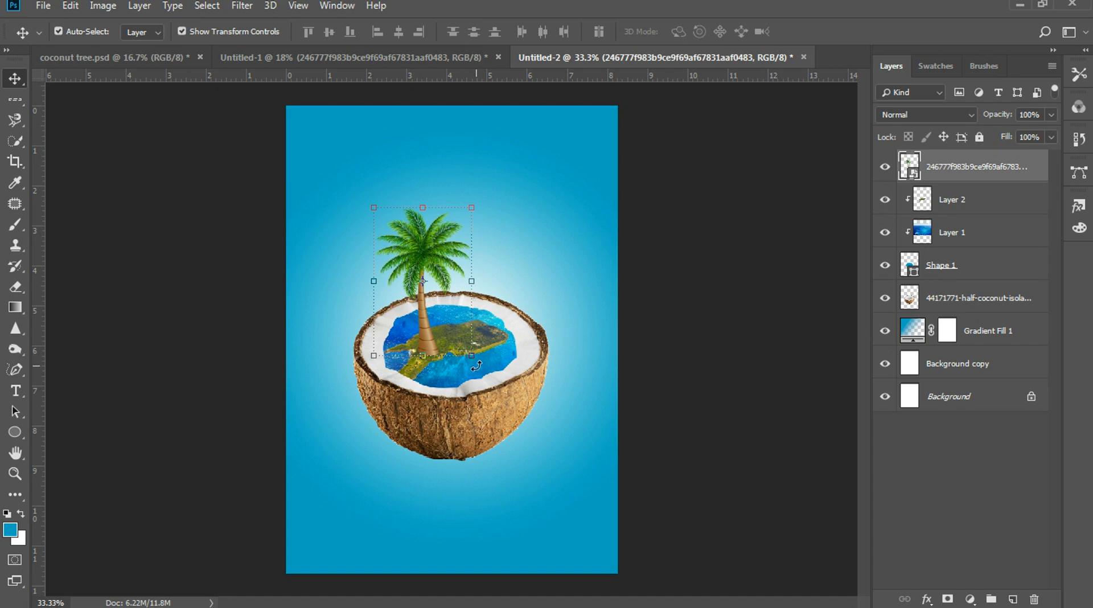
# - Rotate the palm tree by -3° and nudge it so its trunk base rests on the narrow part of the island
pyautogui.moveTo(476, 366); pyautogui.dragTo(486, 365)
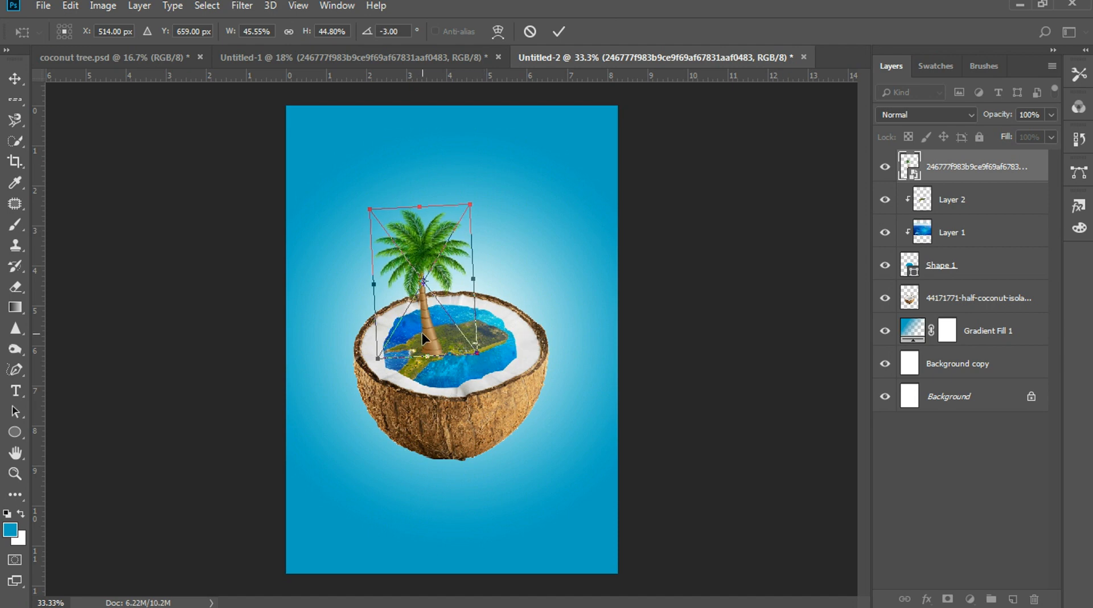
pyautogui.moveTo(426, 337); pyautogui.dragTo(427, 341)
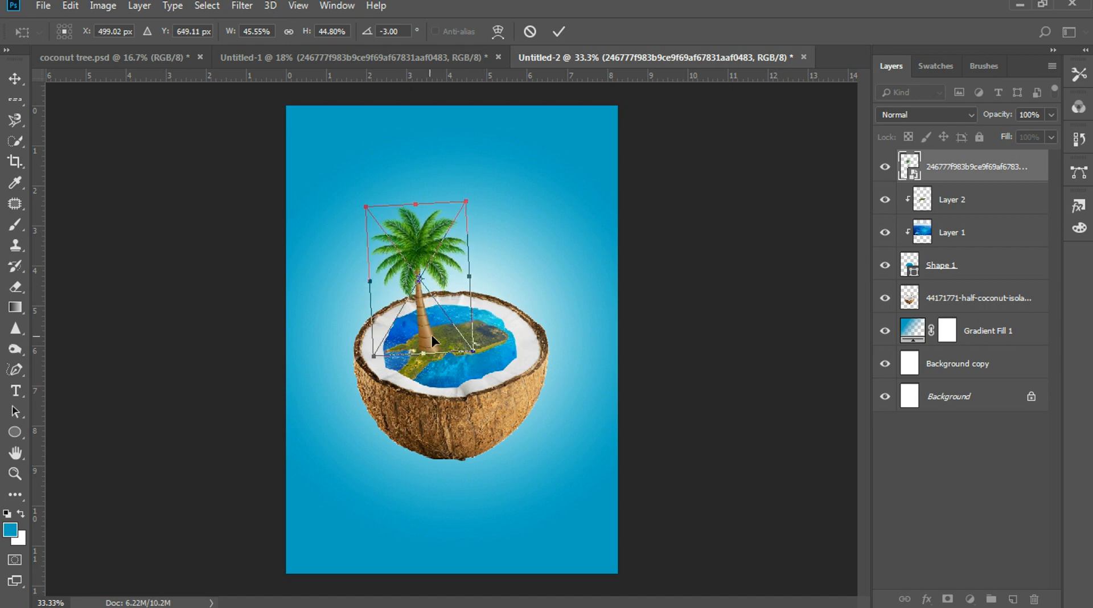
pyautogui.press('Return')
pyautogui.click(716, 335)
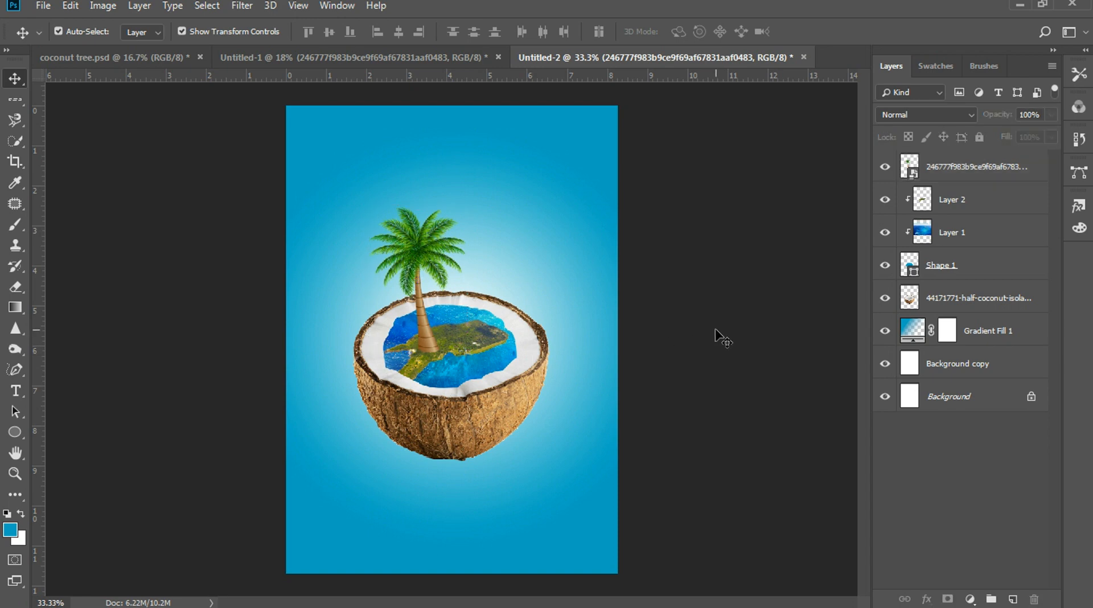
pyautogui.click(430, 334)
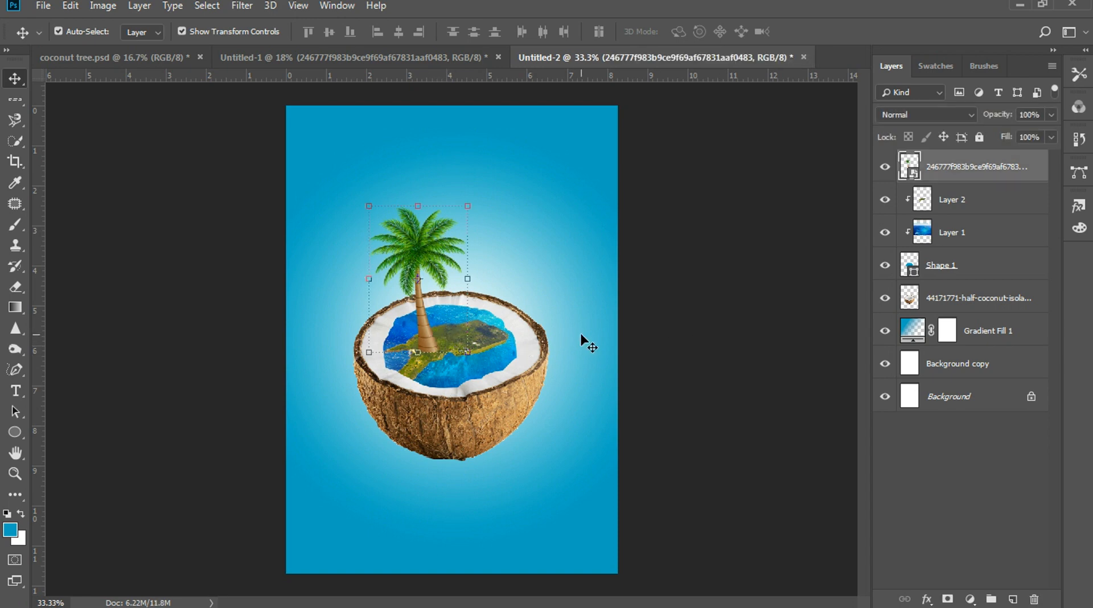
pyautogui.click(644, 334)
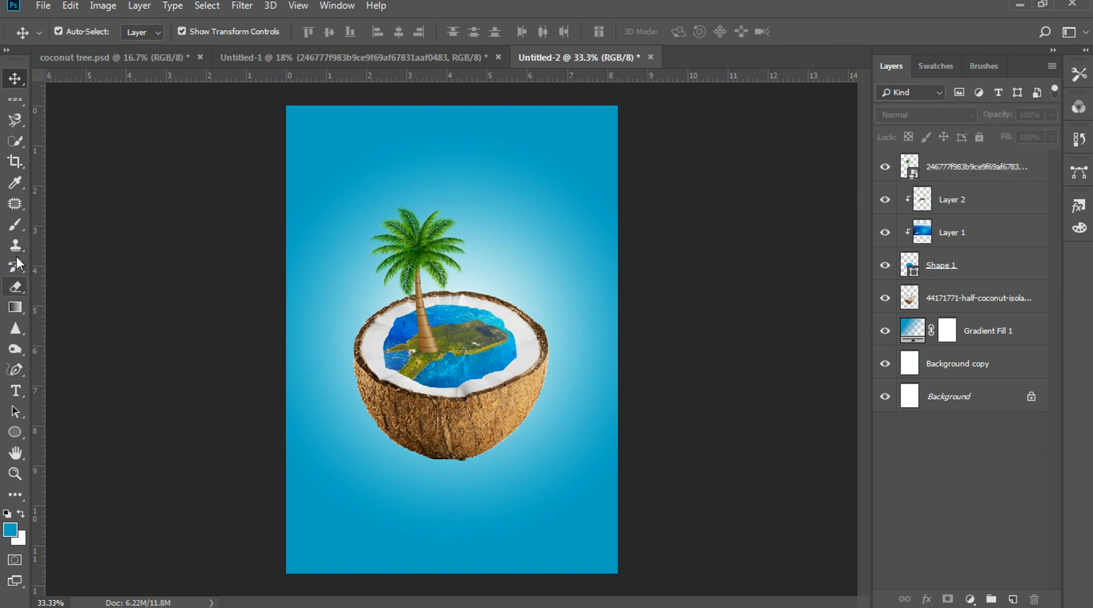
# - Sample the grey-green 474d40 from the island as the foreground color for the Brush tool
pyautogui.click(16, 225)
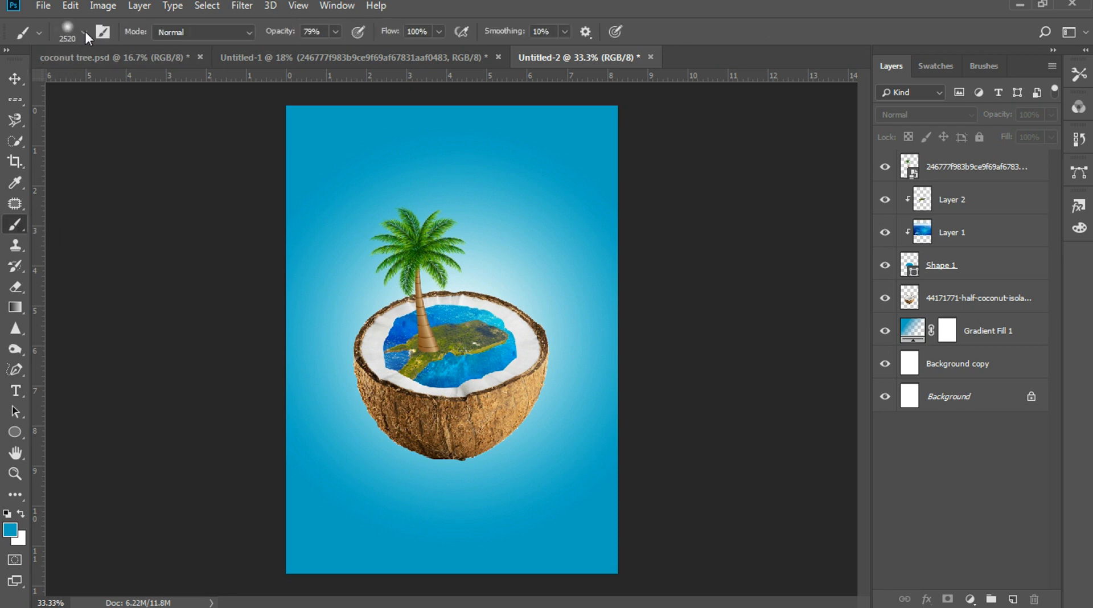
pyautogui.click(10, 531)
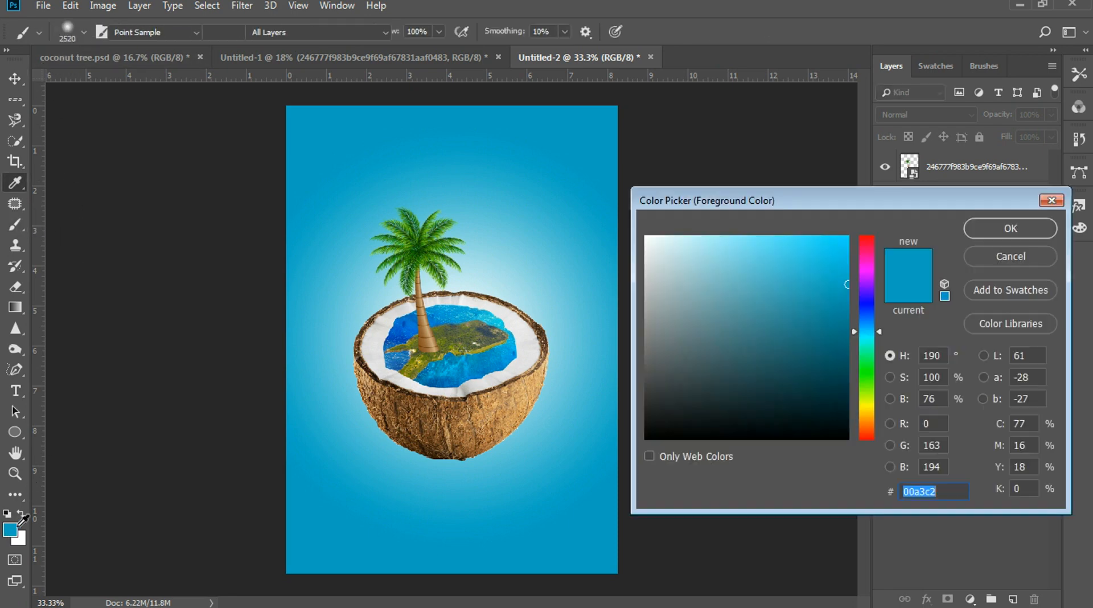
pyautogui.click(459, 333)
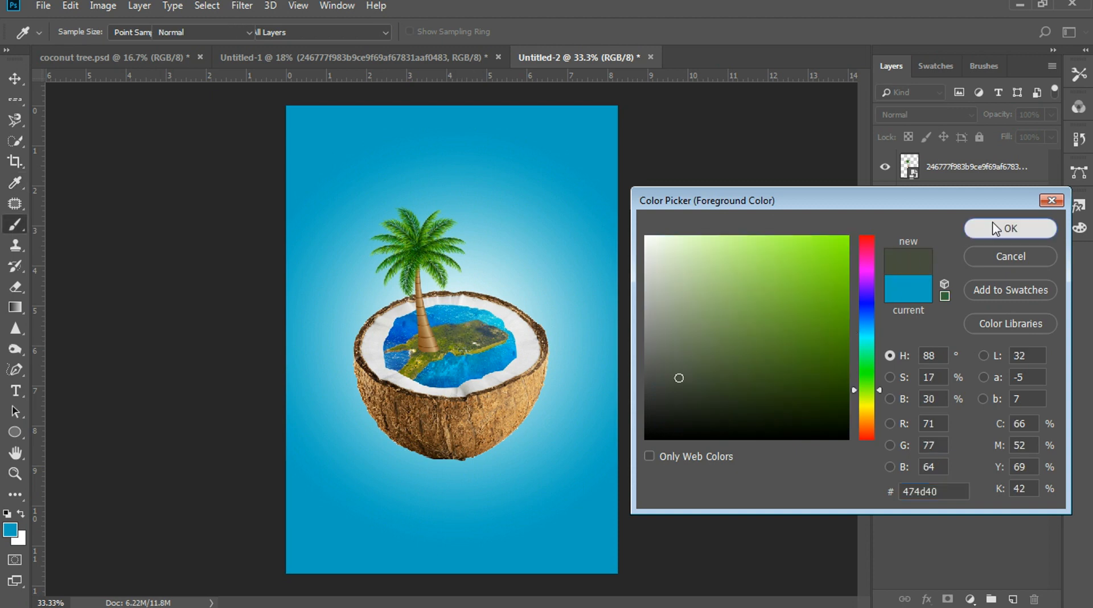
pyautogui.click(974, 228)
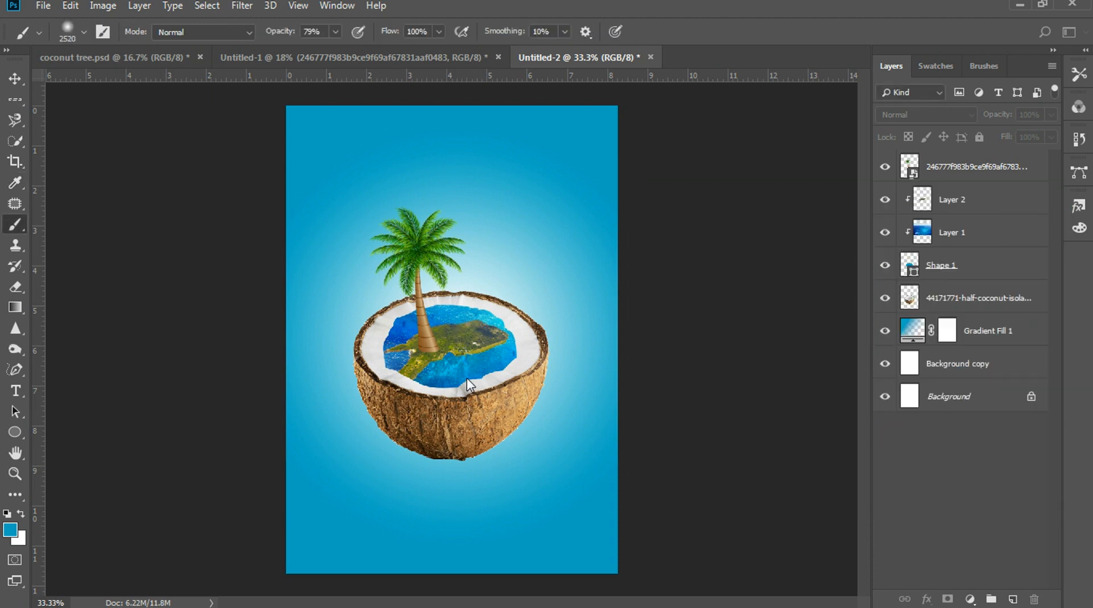
# - Reduce the soft round brush to 78 px
pyautogui.click(83, 32)
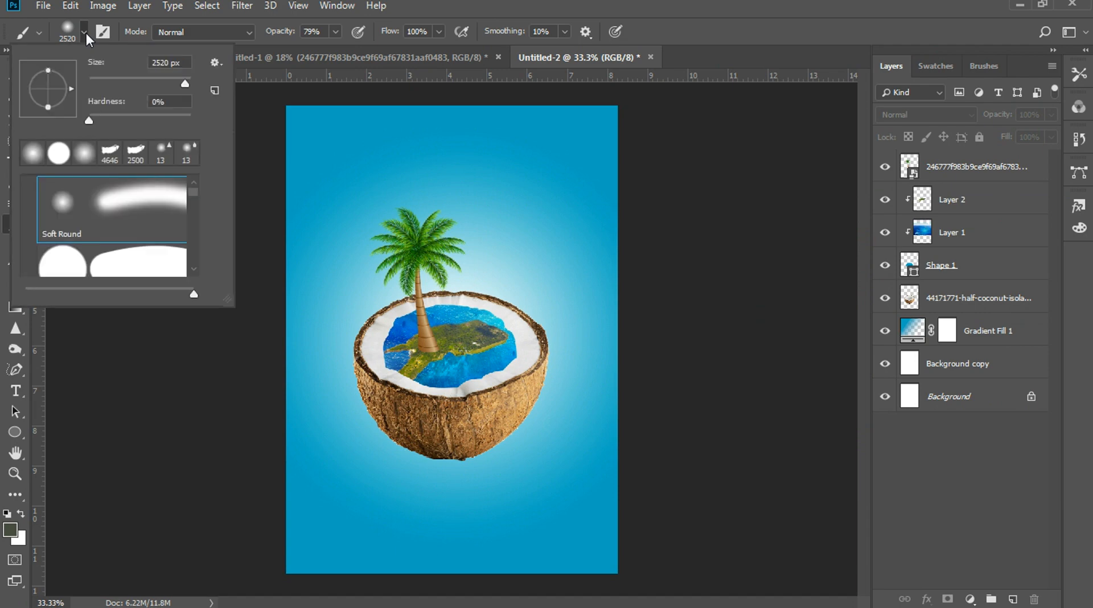
pyautogui.moveTo(186, 85); pyautogui.dragTo(135, 81)
pyautogui.click(84, 33)
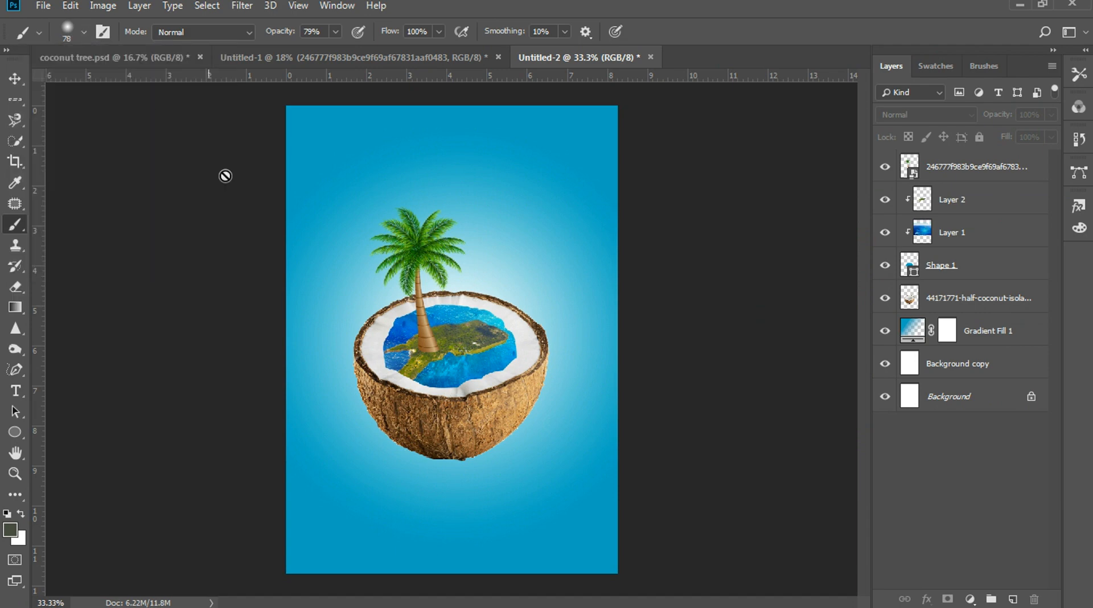
# - Rasterize the large palm tree's smart object layer so that it can be painted on
pyautogui.hotkey('ctrl', '+')
pyautogui.hotkey('ctrl', '+')
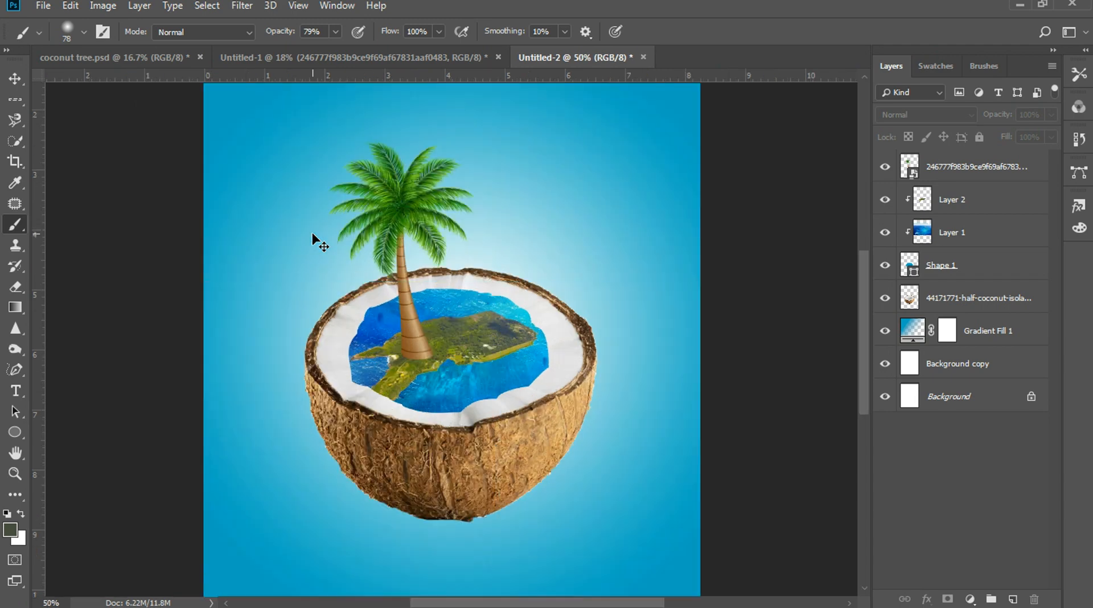
pyautogui.hotkey('ctrl', '+')
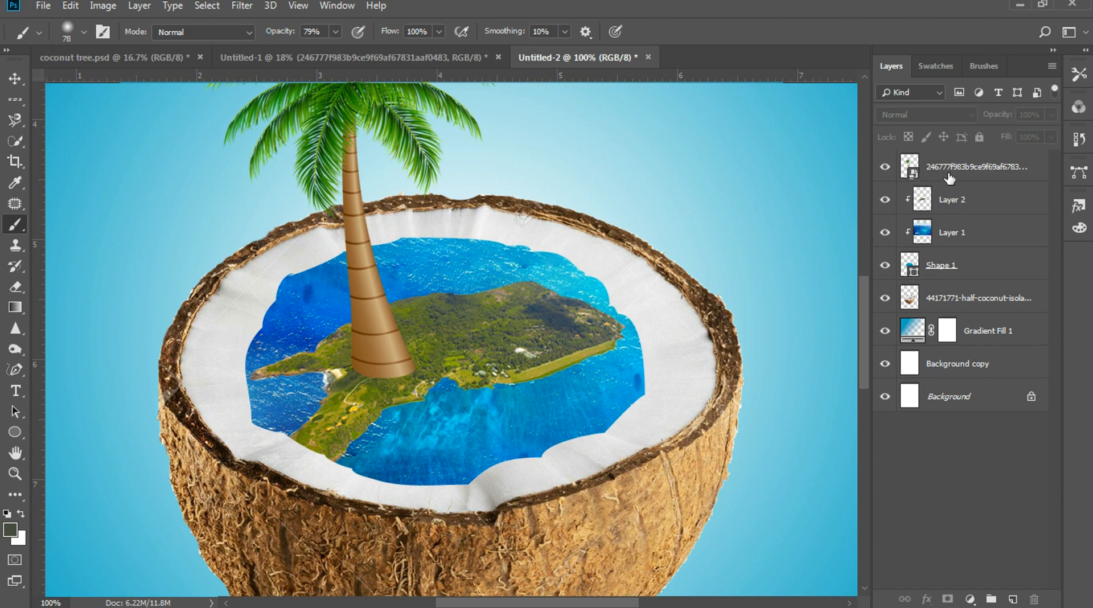
pyautogui.click(960, 178)
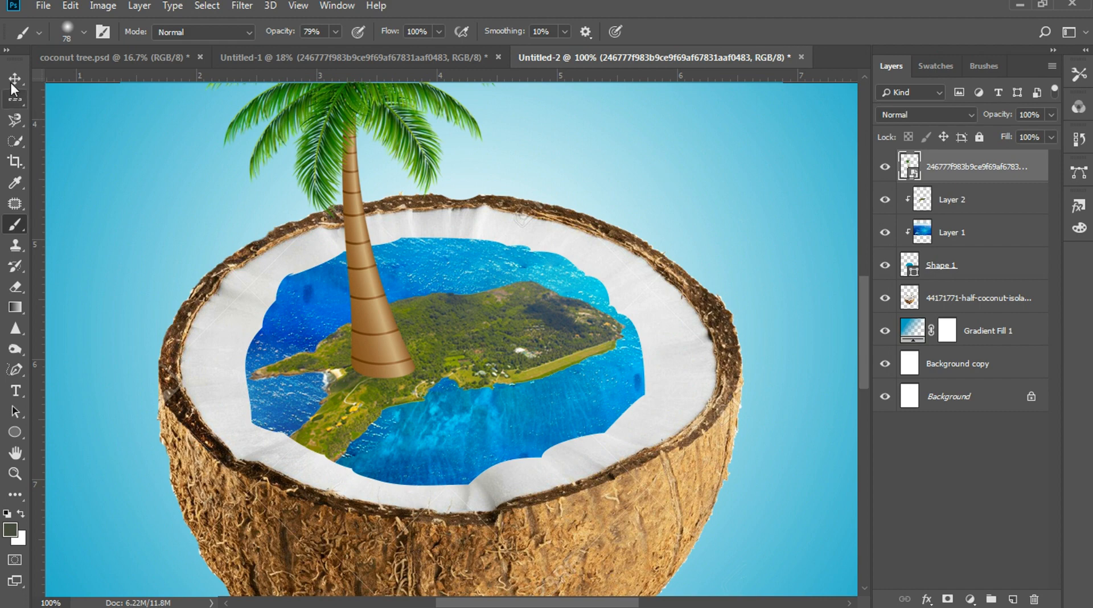
pyautogui.press('v')
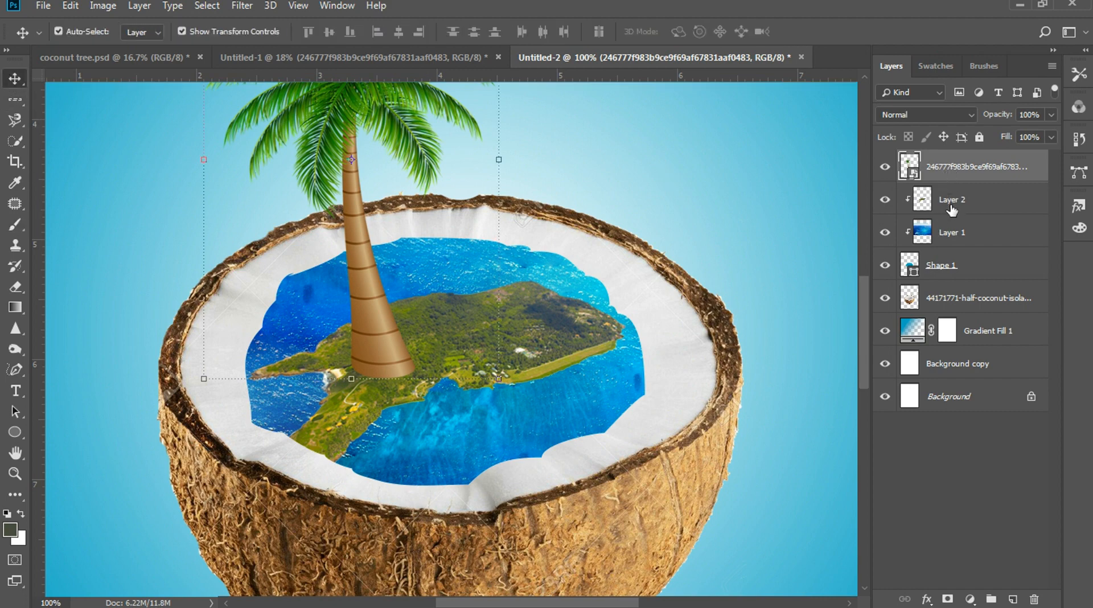
pyautogui.click(952, 206)
pyautogui.click(960, 166)
# - Sample the island's dark green 41521f and brush it around the base of the palm trunk to blend it into the ground
pyautogui.click(16, 225)
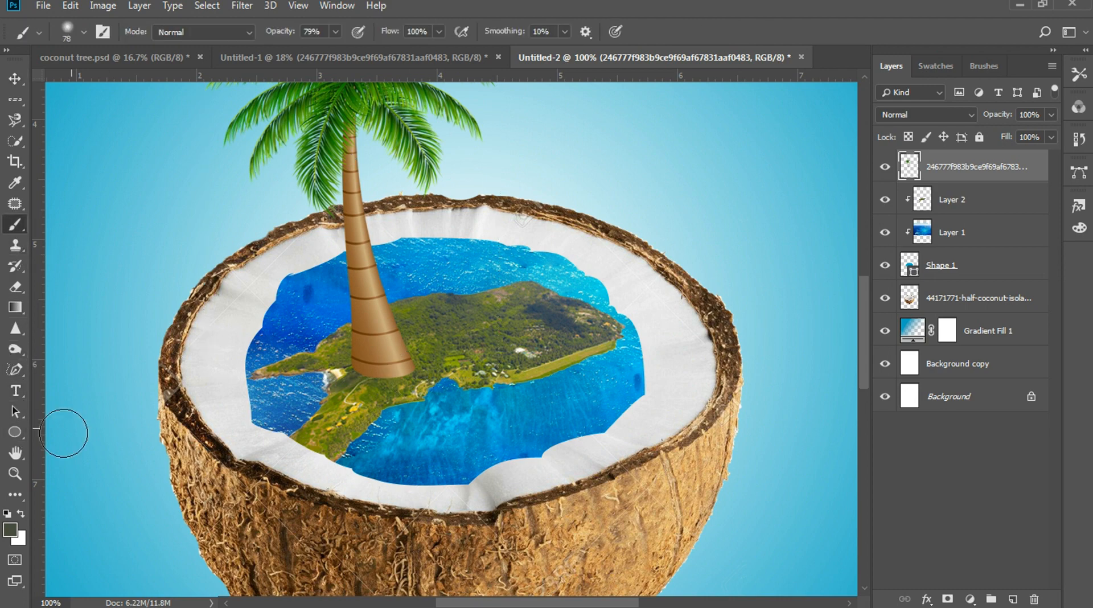
pyautogui.click(10, 530)
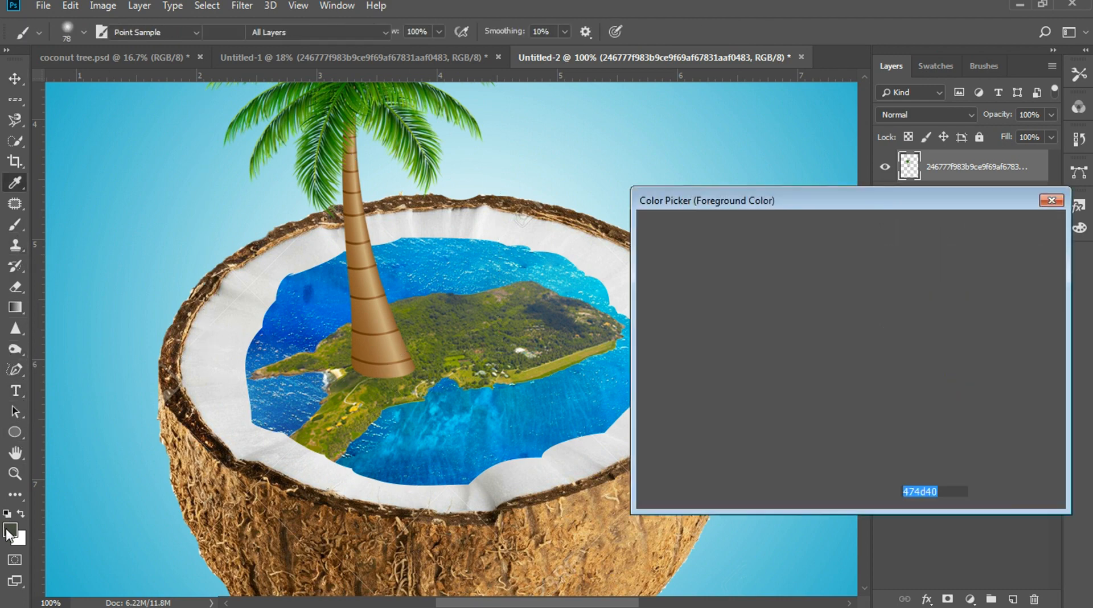
pyautogui.click(389, 385)
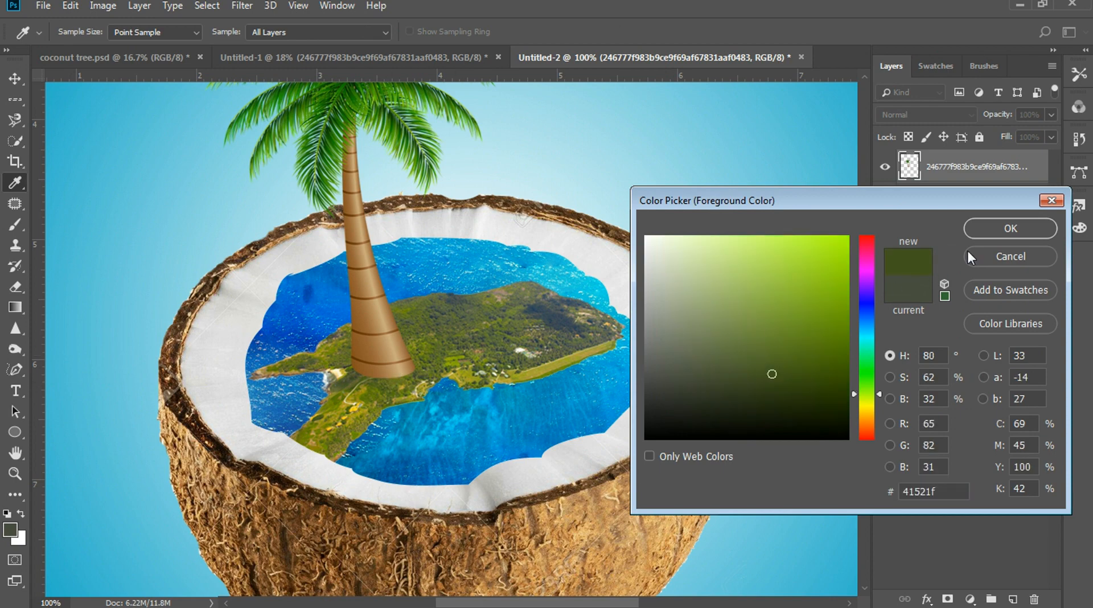
pyautogui.click(989, 231)
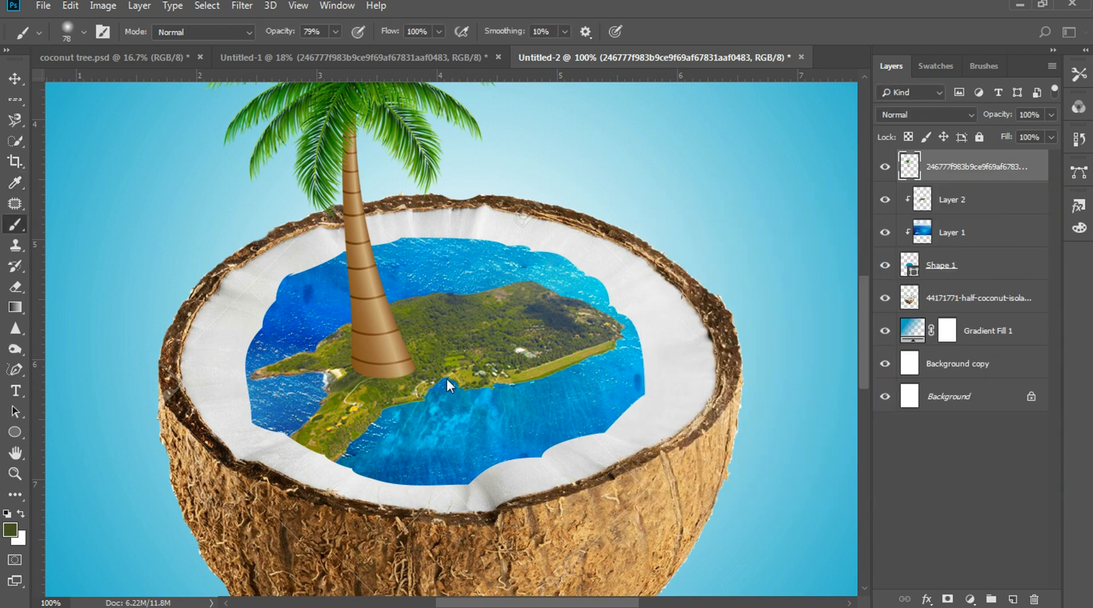
pyautogui.moveTo(395, 383)
pyautogui.mouseDown()
pyautogui.moveTo(349, 383)
pyautogui.moveTo(418, 359)
pyautogui.mouseUp()
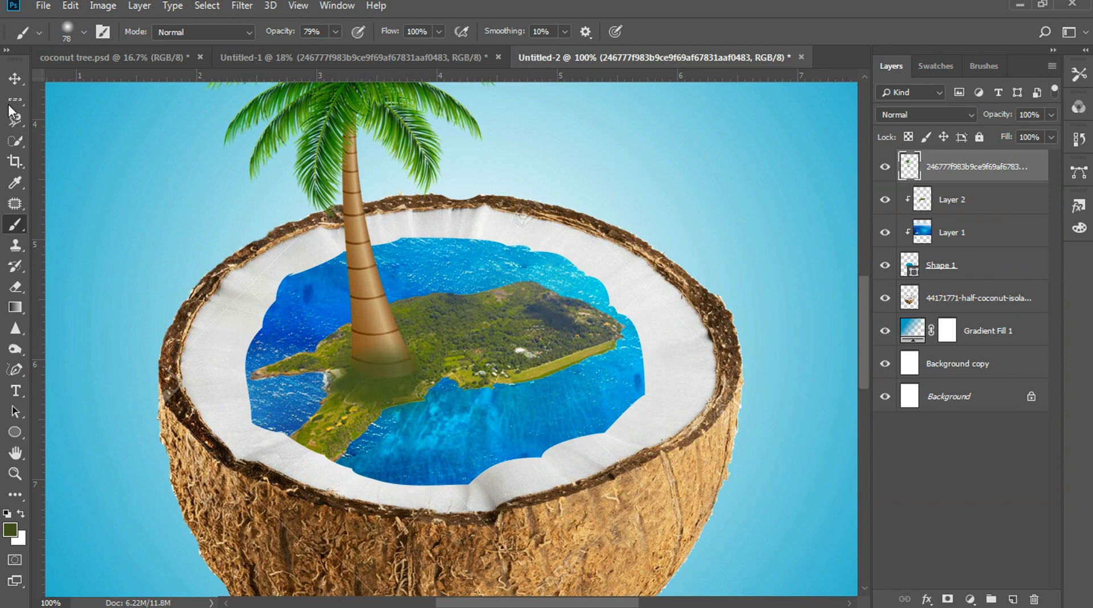
pyautogui.click(15, 78)
pyautogui.click(151, 244)
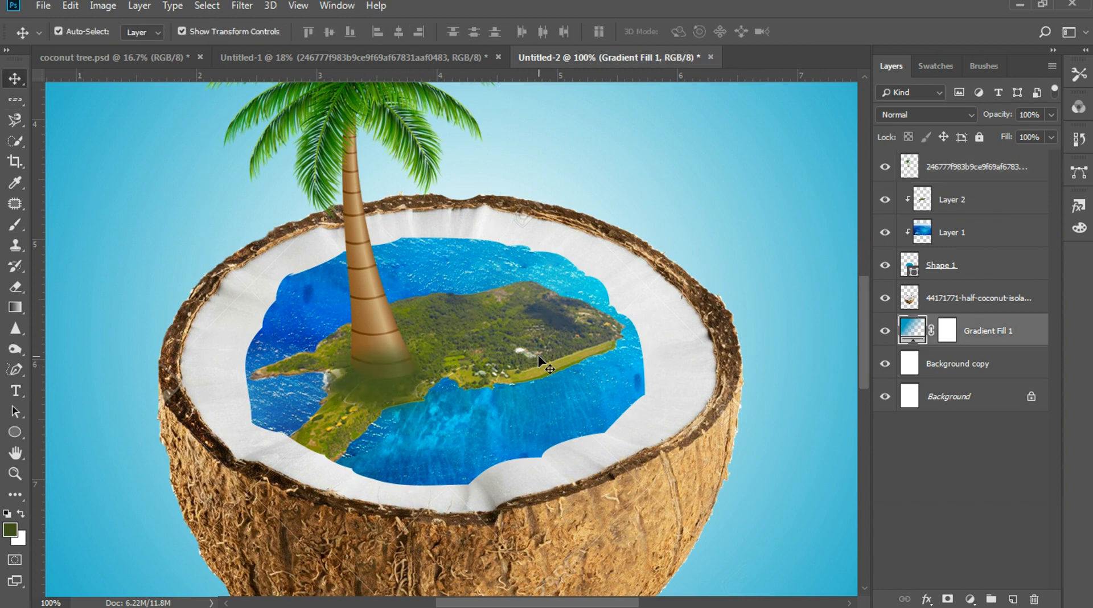
# - Copy the small leaning palm tree from Untitled-1 into the coconut composition and move its layer above all others
pyautogui.hotkey('ctrl', '0')
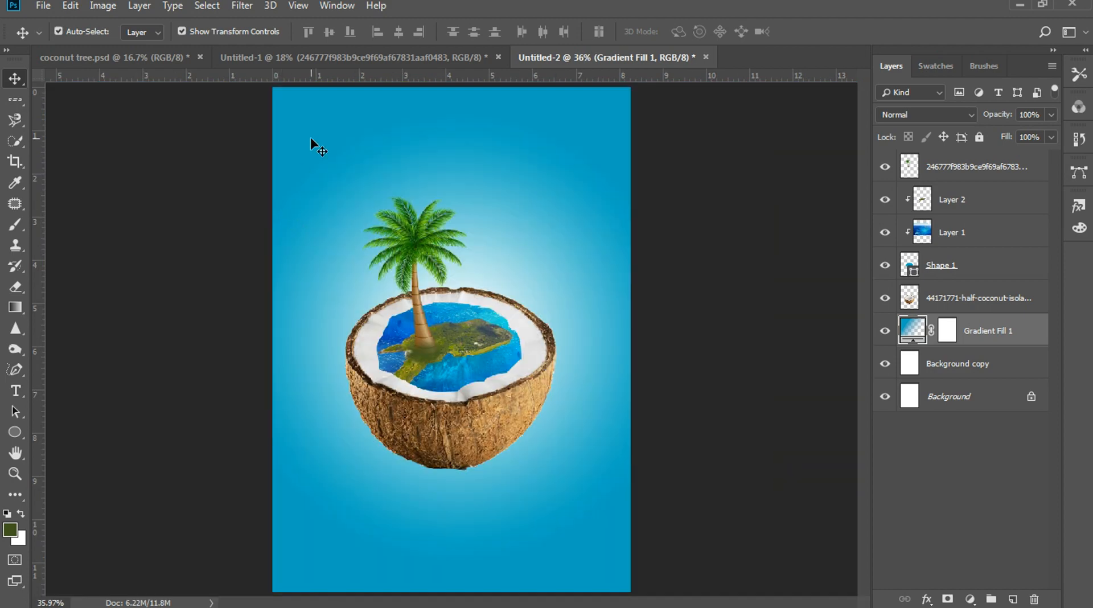
pyautogui.click(265, 54)
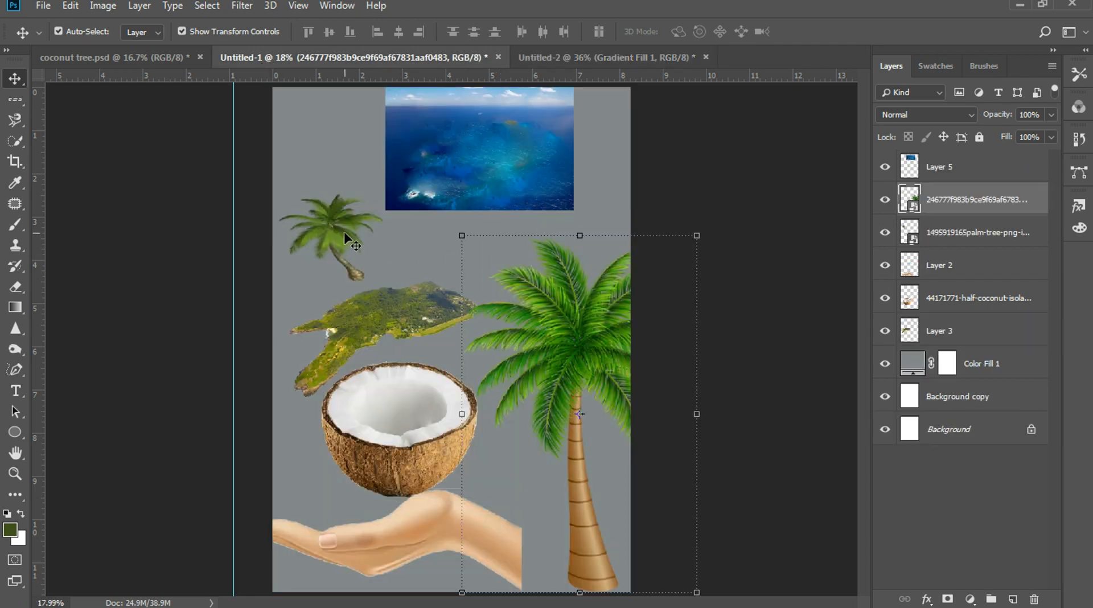
pyautogui.moveTo(346, 236); pyautogui.dragTo(586, 57)
pyautogui.moveTo(589, 59); pyautogui.dragTo(482, 326)
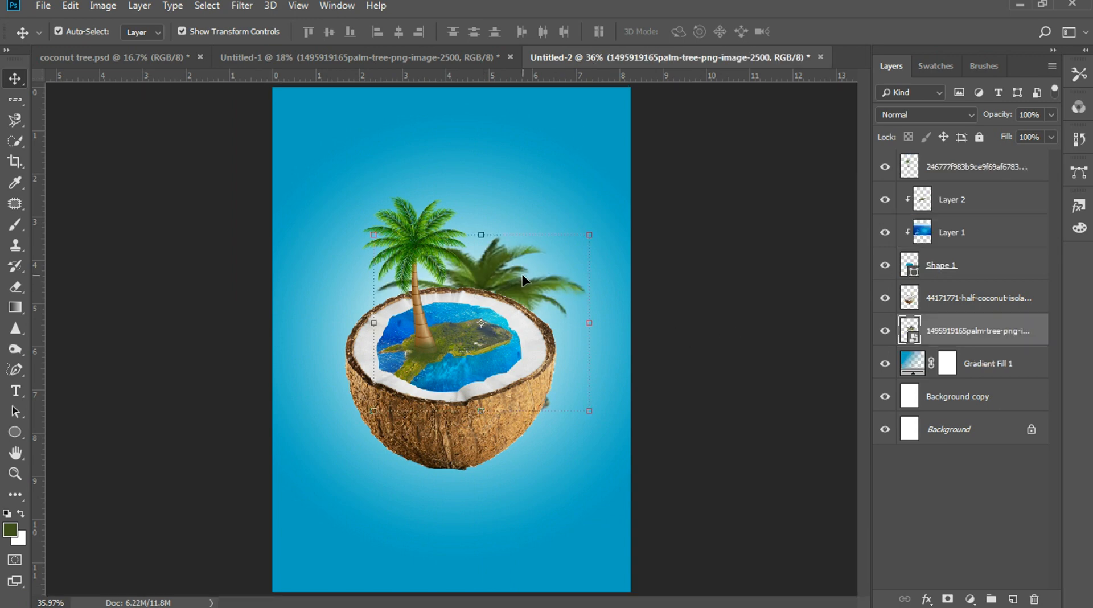
pyautogui.moveTo(950, 335); pyautogui.dragTo(952, 157)
# - Mirror the second palm tree horizontally, shrink it well below the first palm's size and place it on the island
pyautogui.moveTo(464, 312); pyautogui.dragTo(498, 246)
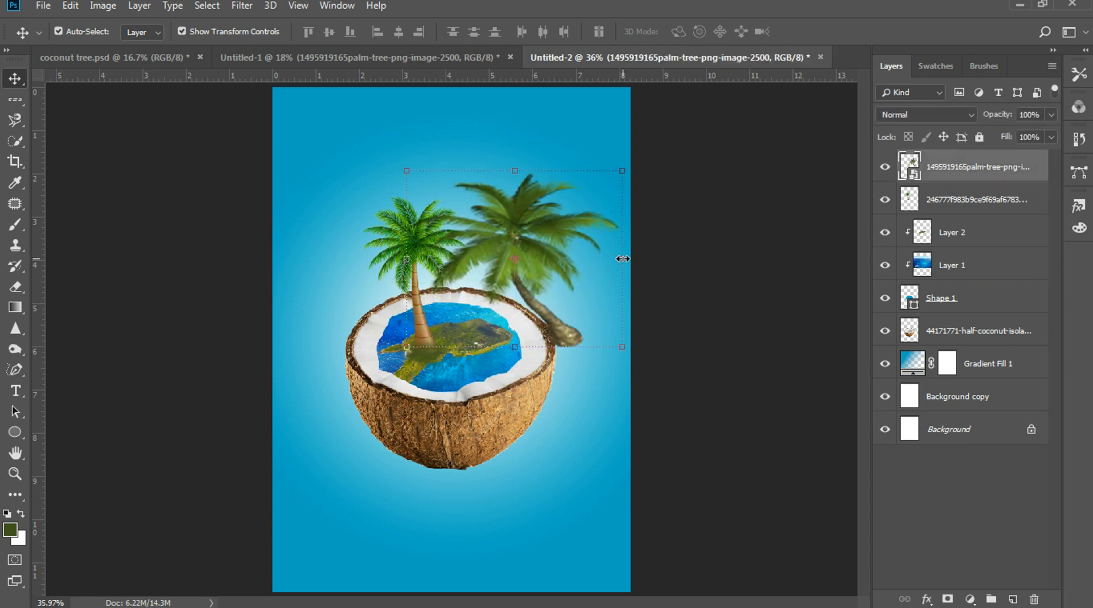
pyautogui.moveTo(623, 258); pyautogui.dragTo(230, 258)
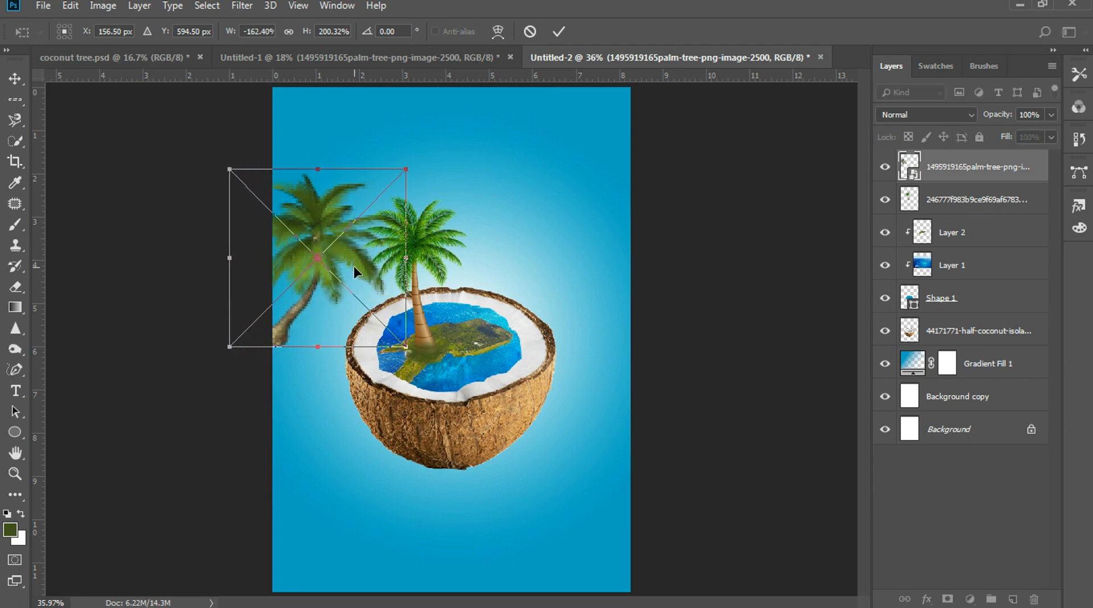
pyautogui.moveTo(354, 273); pyautogui.dragTo(558, 269)
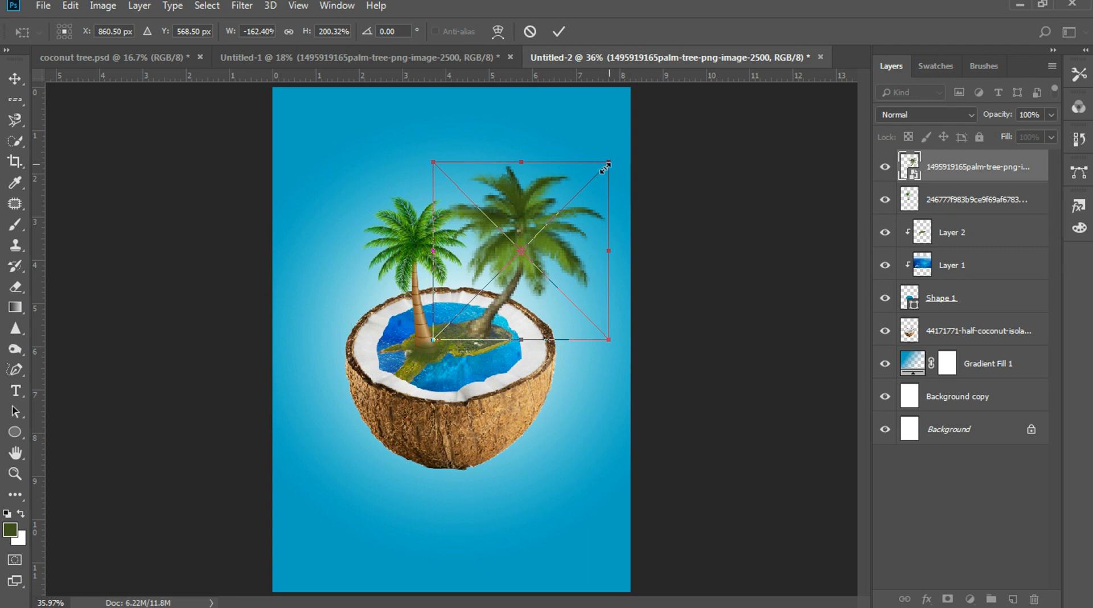
pyautogui.moveTo(605, 168); pyautogui.dragTo(505, 266)
pyautogui.press('Return')
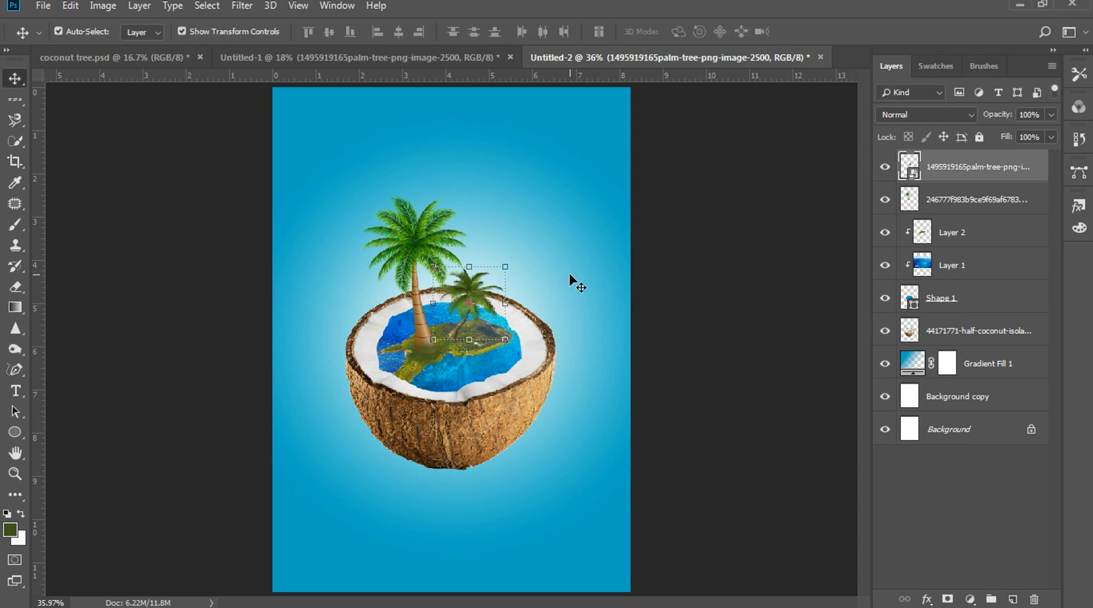
# - Move the small palm tree across to the island's far end, away from the large palm
pyautogui.click(620, 272)
pyautogui.click(479, 309)
pyautogui.moveTo(479, 309); pyautogui.dragTo(504, 303)
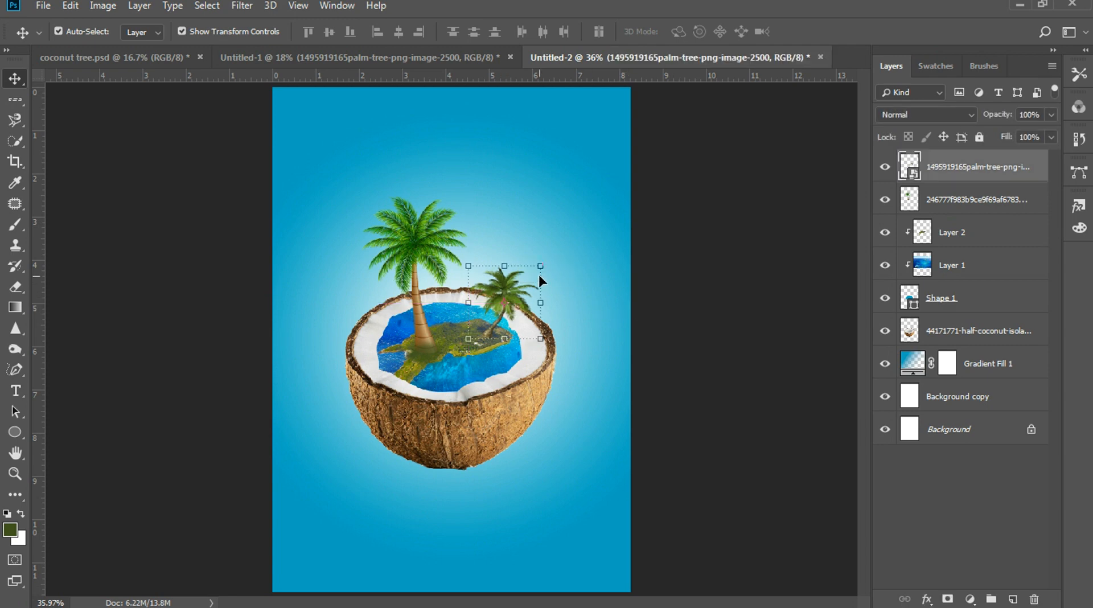
# - Enlarge the small leaning palm slightly and adjust its position at the island's far end
pyautogui.moveTo(543, 266); pyautogui.dragTo(546, 261)
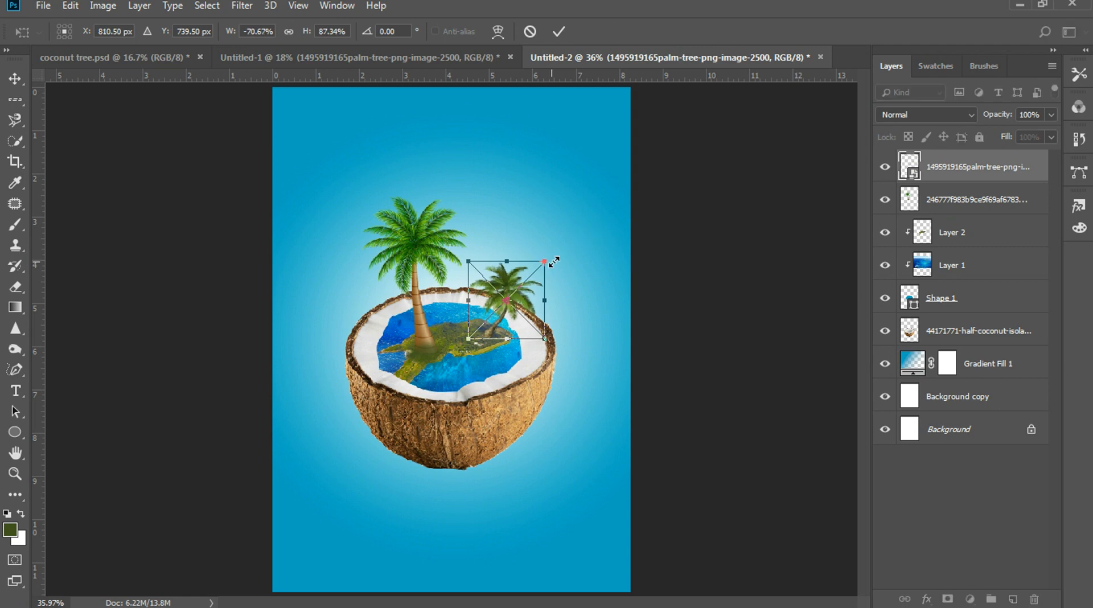
pyautogui.press('Return')
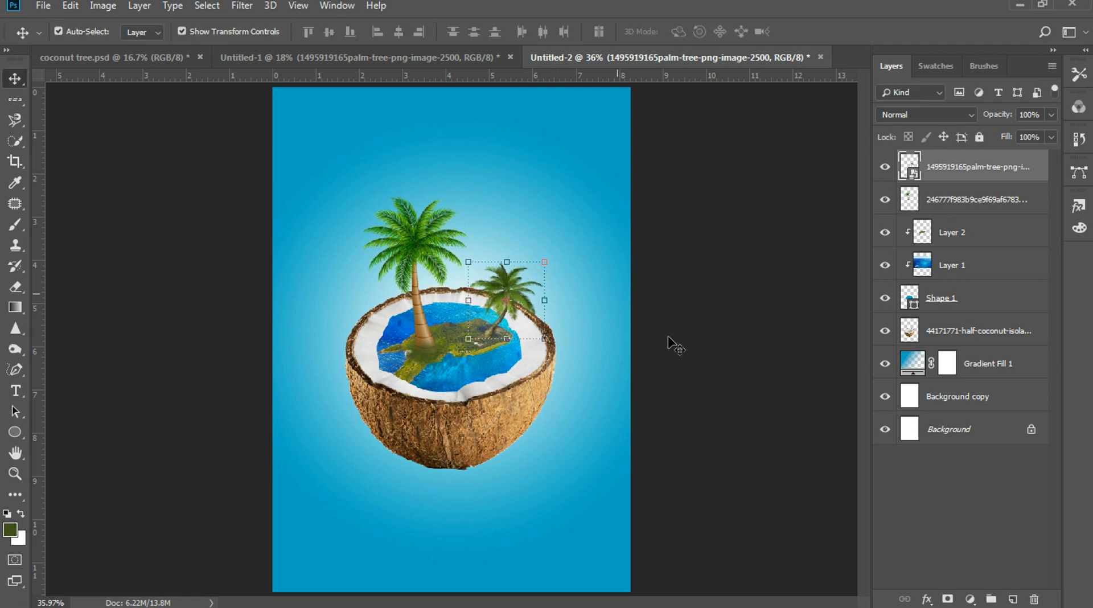
pyautogui.click(541, 304)
pyautogui.moveTo(509, 289); pyautogui.dragTo(506, 290)
pyautogui.click(655, 305)
# - Duplicate the large palm, scale the copy to about 33% and place it between the large palm and the leaning palm
pyautogui.click(421, 251)
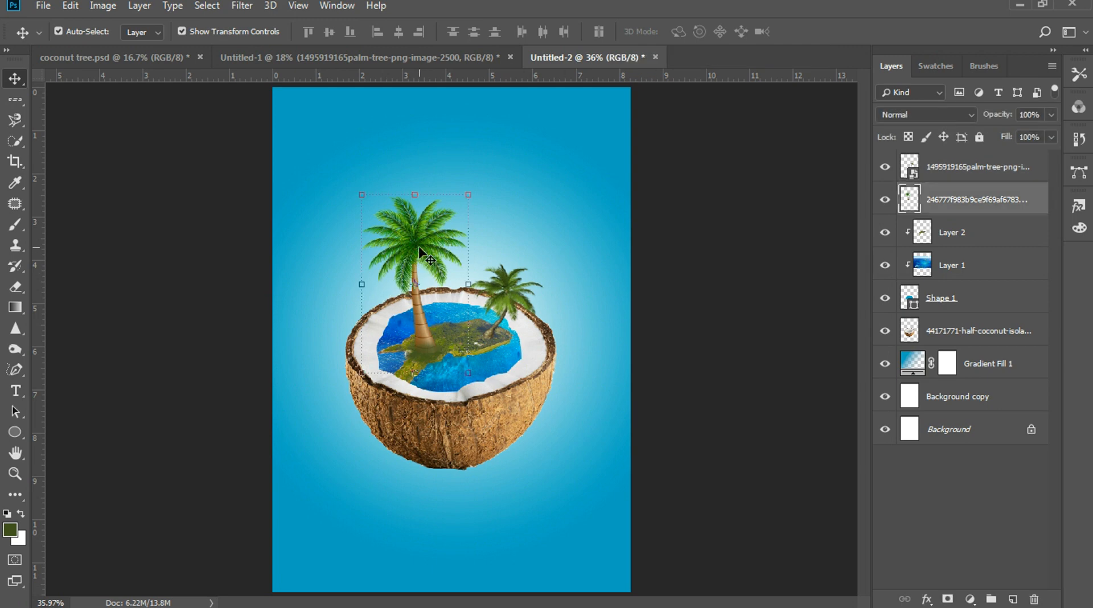
pyautogui.moveTo(420, 250)
pyautogui.mouseDown()
pyautogui.moveTo(505, 205)
pyautogui.moveTo(405, 258)
pyautogui.mouseUp()
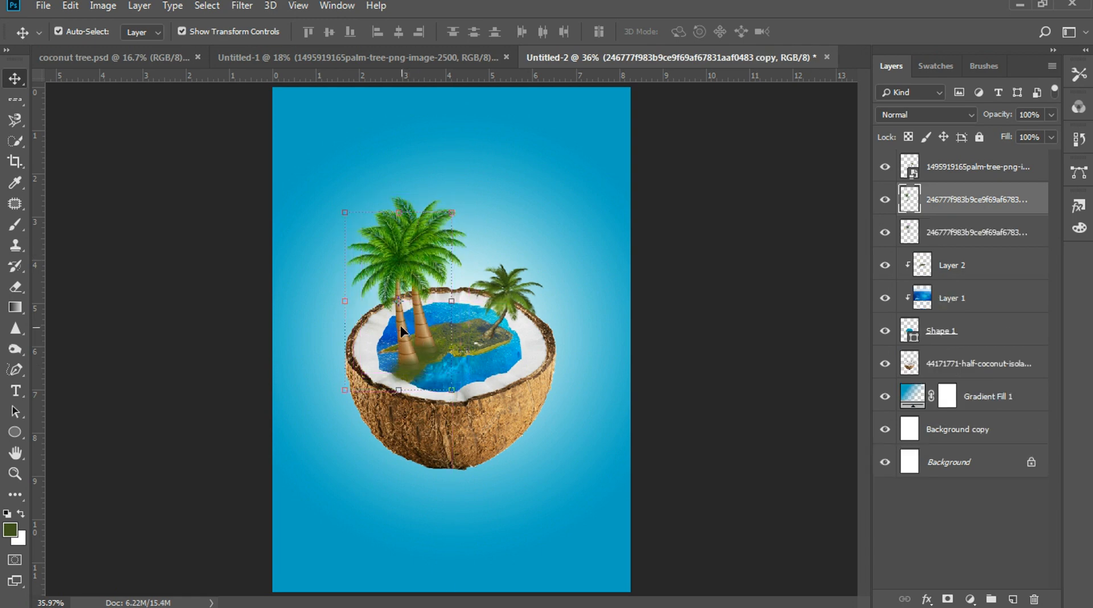
pyautogui.moveTo(344, 212); pyautogui.dragTo(450, 300)
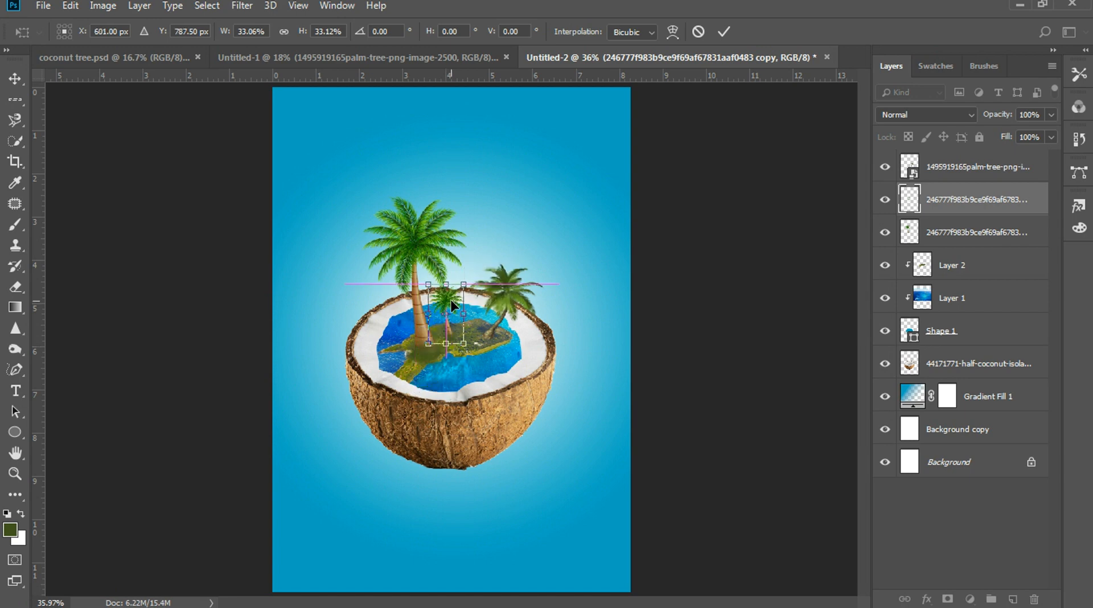
pyautogui.press('Return')
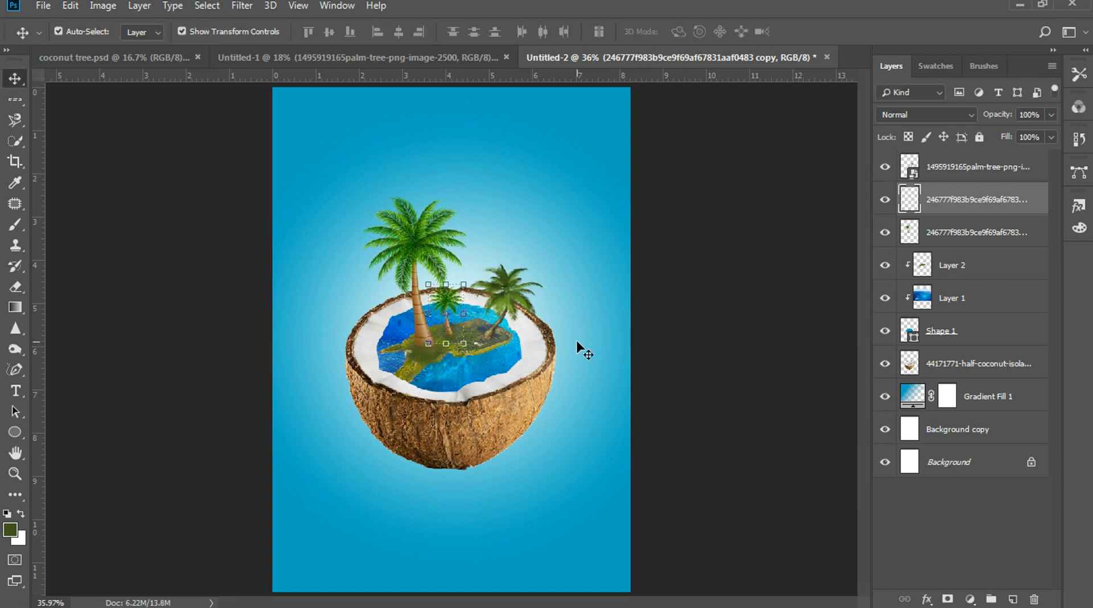
pyautogui.click(675, 322)
# - Duplicate the miniature palm and place the copy on the island's front tip, in front of the large palm's trunk
pyautogui.click(451, 307)
pyautogui.moveTo(450, 301); pyautogui.dragTo(404, 334)
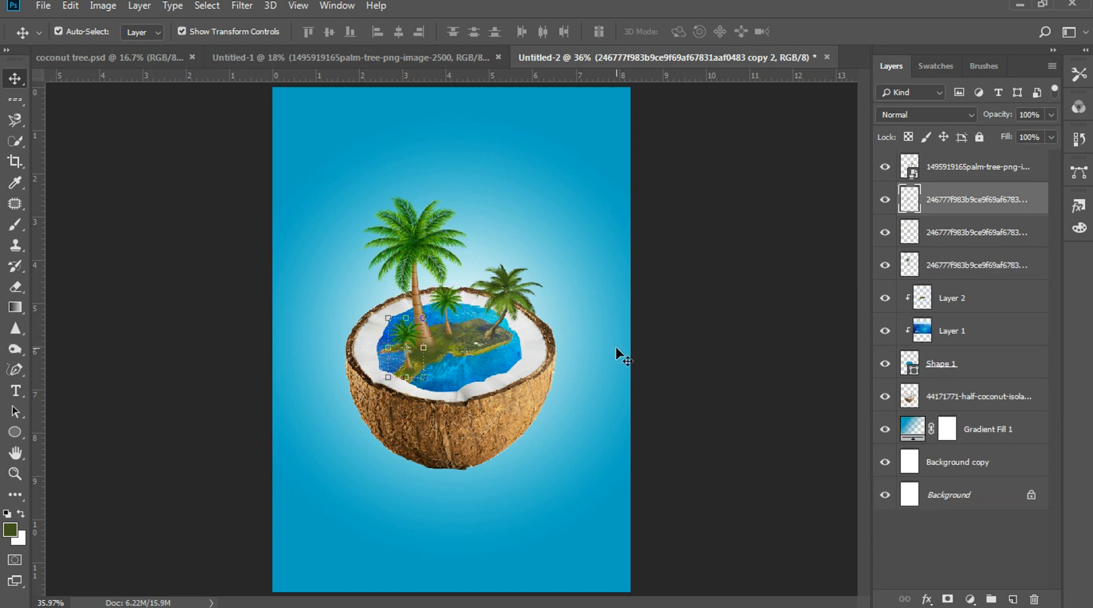
pyautogui.click(743, 388)
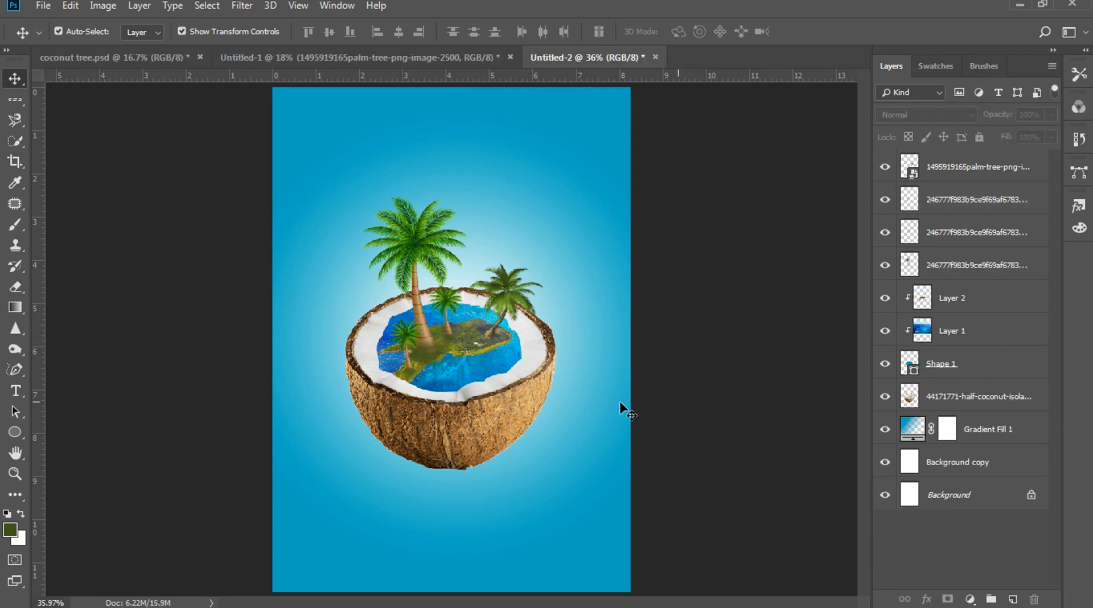
# - Shift the large palm slightly inward so its trunk base sits on the island
pyautogui.click(433, 342)
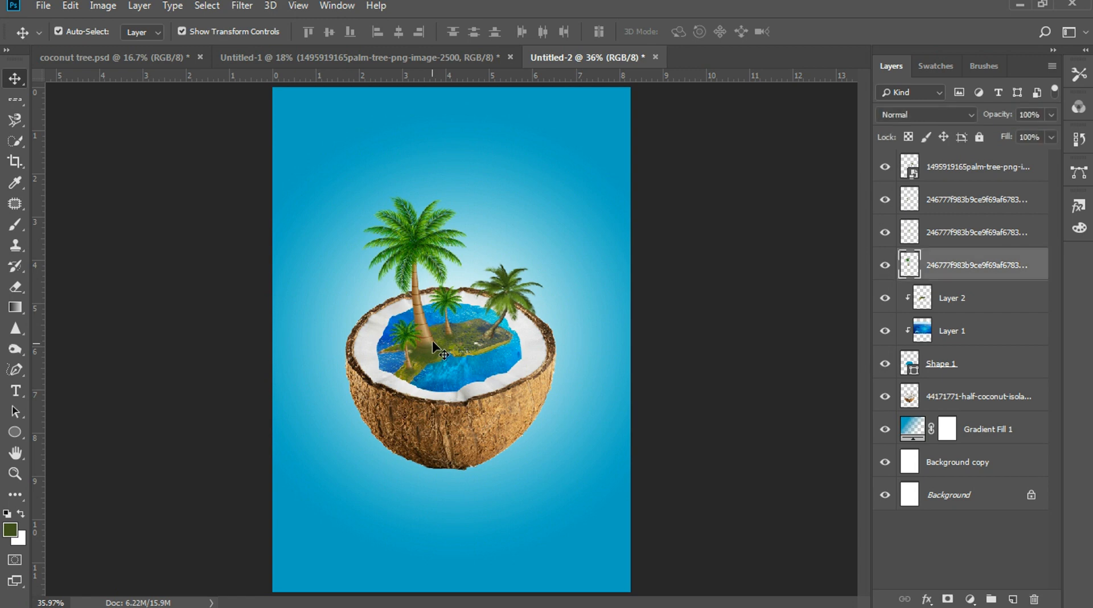
pyautogui.moveTo(433, 341); pyautogui.dragTo(439, 338)
pyautogui.click(642, 358)
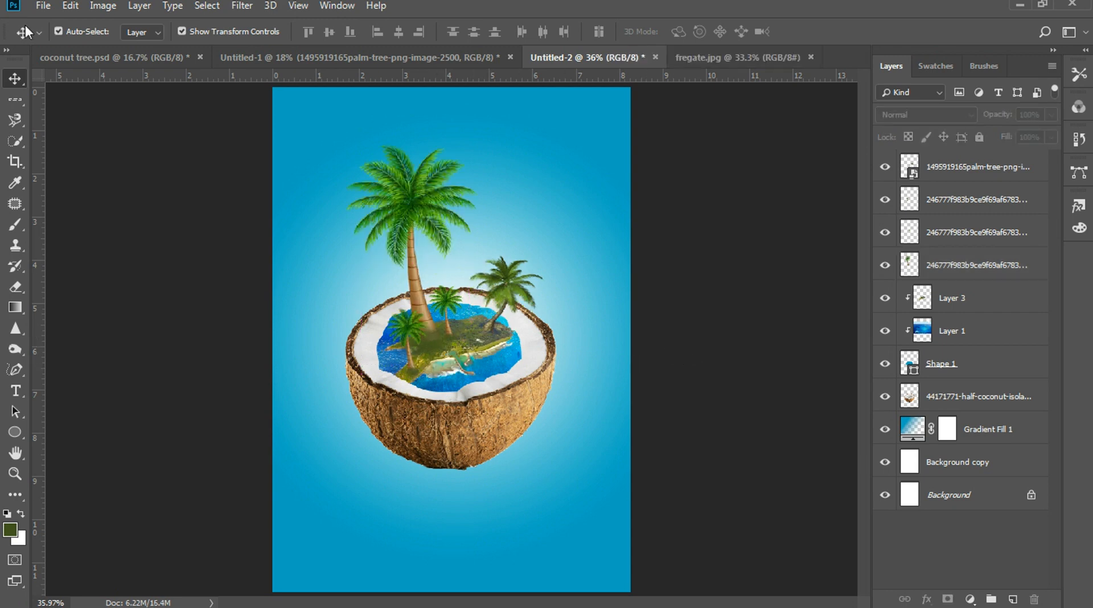
# - Select all layers from the leaning palm down to the half coconut and nudge them together downward and slightly right
pyautogui.click(988, 170)
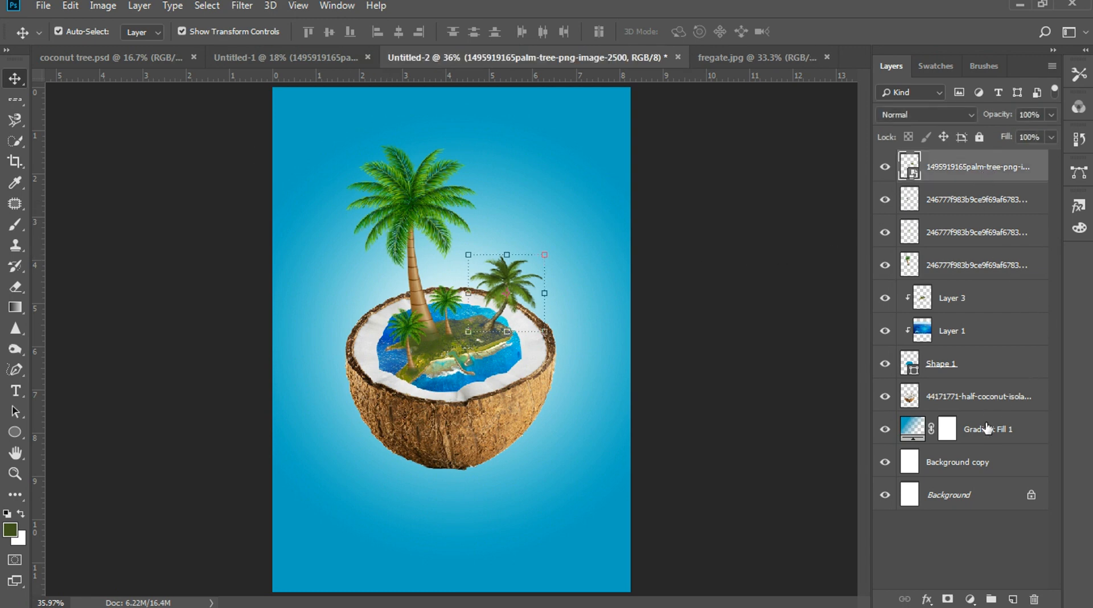
pyautogui.keyDown('shift'); pyautogui.click(979, 398); pyautogui.keyUp('shift')
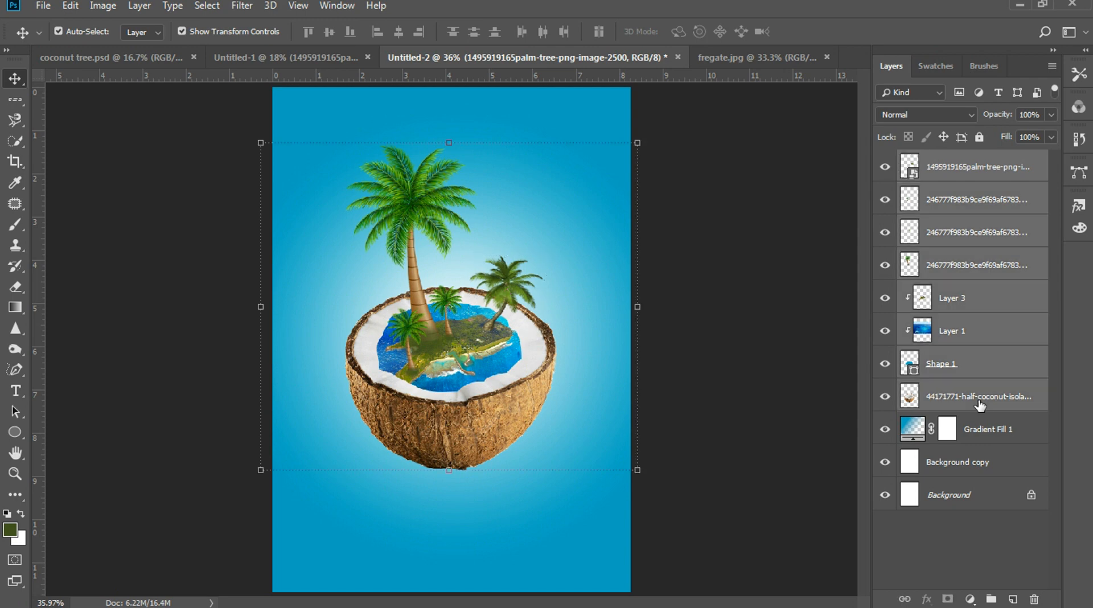
pyautogui.press('Down')
pyautogui.press('Down')
pyautogui.press('Down')
pyautogui.press('Down')
pyautogui.press('Down')
pyautogui.press('Down')
pyautogui.press('Down')
pyautogui.press('Down')
pyautogui.press('Down')
pyautogui.press('Down')
pyautogui.press('Down')
pyautogui.press('Down')
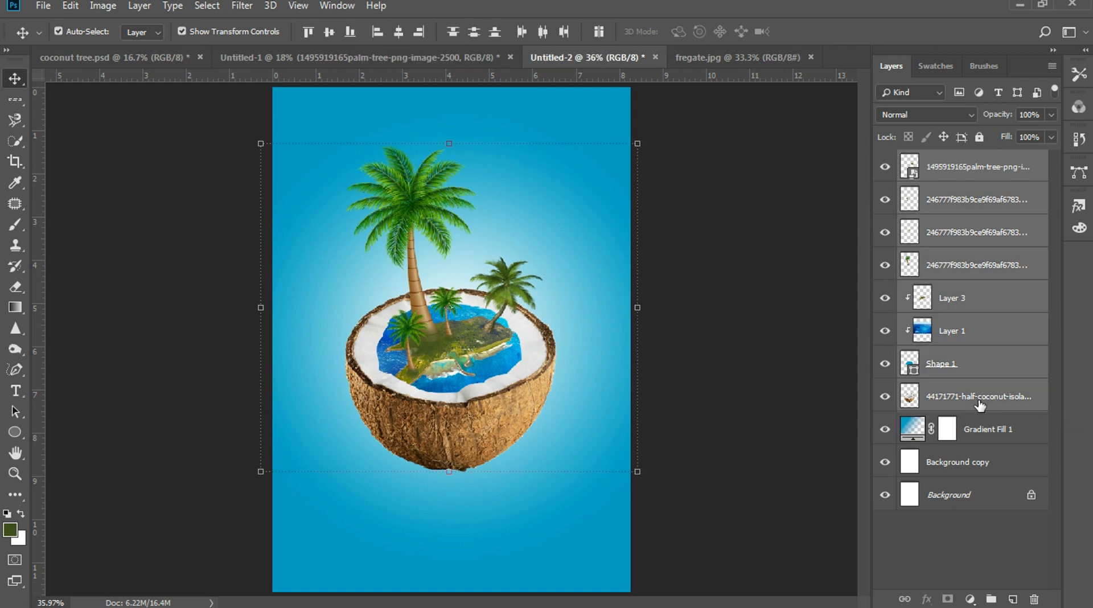
pyautogui.press('Down')
pyautogui.press('Down')
pyautogui.press('Down')
pyautogui.press('Down')
pyautogui.press('Down')
pyautogui.press('Down')
pyautogui.press('Down')
pyautogui.press('Down')
pyautogui.press('Down')
pyautogui.press('Down')
pyautogui.press('Down')
pyautogui.press('Down')
pyautogui.press('Down')
pyautogui.press('Down')
pyautogui.press('Down')
pyautogui.press('Down')
pyautogui.press('Down')
pyautogui.press('Down')
pyautogui.press('Down')
pyautogui.press('Down')
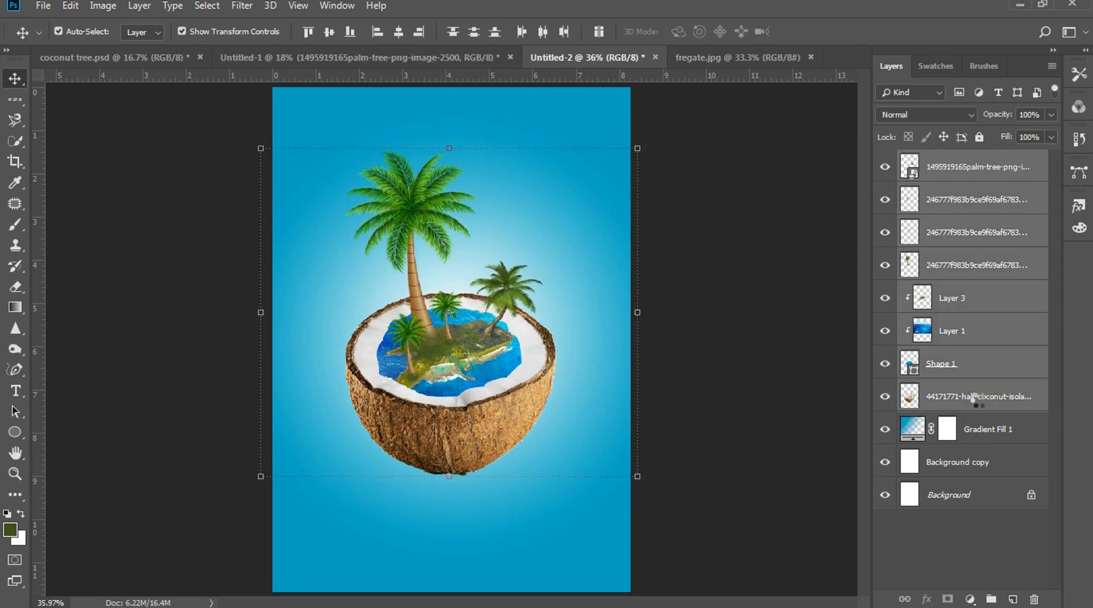
pyautogui.press('Down')
pyautogui.press('Down')
pyautogui.press('Down')
pyautogui.press('Down')
pyautogui.press('Down')
pyautogui.press('Down')
pyautogui.press('Down')
pyautogui.press('Down')
pyautogui.press('Down')
pyautogui.press('Down')
pyautogui.press('Down')
pyautogui.press('Down')
pyautogui.press('Down')
pyautogui.press('Down')
pyautogui.press('Down')
pyautogui.press('Down')
pyautogui.press('Down')
pyautogui.press('Down')
pyautogui.press('Down')
pyautogui.press('Down')
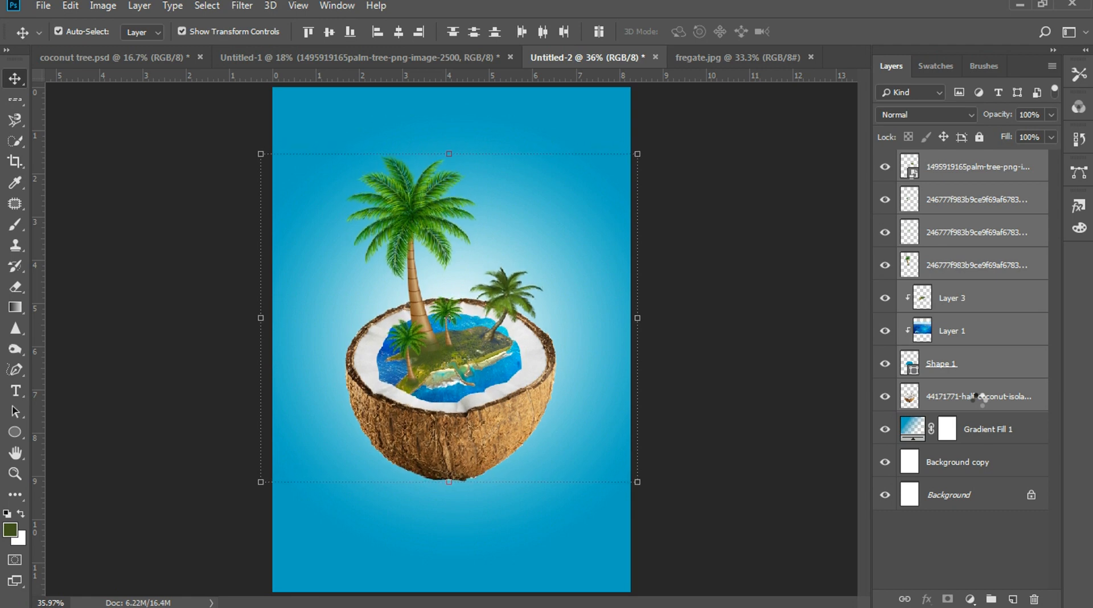
pyautogui.press('Down')
pyautogui.press('Down')
pyautogui.press('Down')
pyautogui.press('Down')
pyautogui.press('Down')
pyautogui.press('Down')
pyautogui.press('Down')
pyautogui.press('Down')
pyautogui.press('Down')
pyautogui.press('Down')
pyautogui.press('Down')
pyautogui.press('Down')
pyautogui.press('Down')
pyautogui.press('Down')
pyautogui.press('Down')
pyautogui.press('Down')
pyautogui.press('Down')
pyautogui.press('Down')
pyautogui.press('Down')
pyautogui.press('Down')
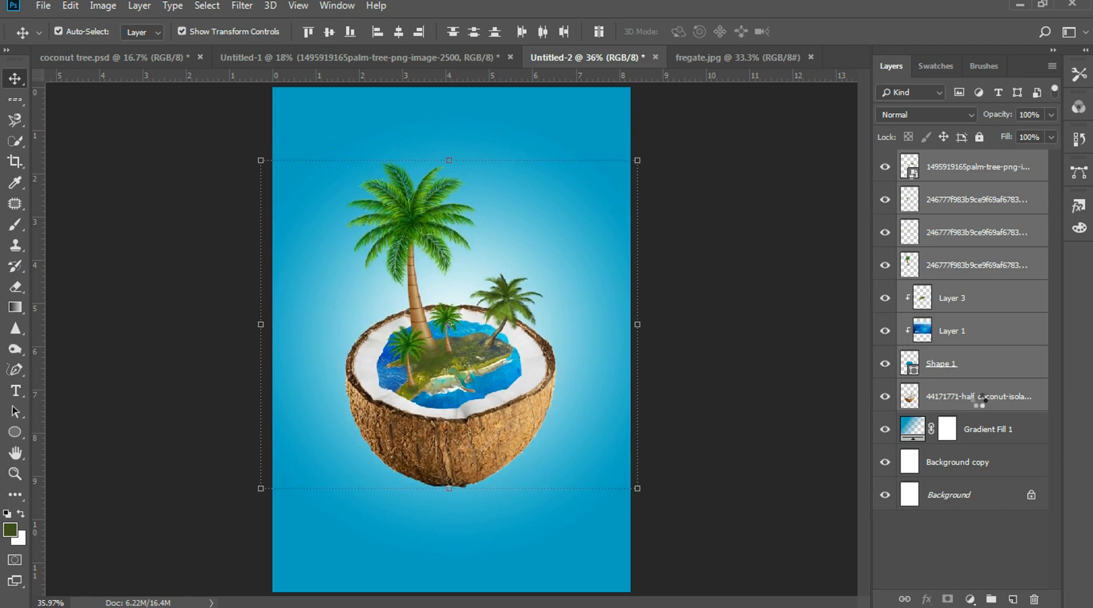
pyautogui.press('Right')
pyautogui.press('Right')
pyautogui.press('Right')
pyautogui.press('Right')
pyautogui.press('Right')
pyautogui.press('Right')
pyautogui.press('Right')
pyautogui.press('Right')
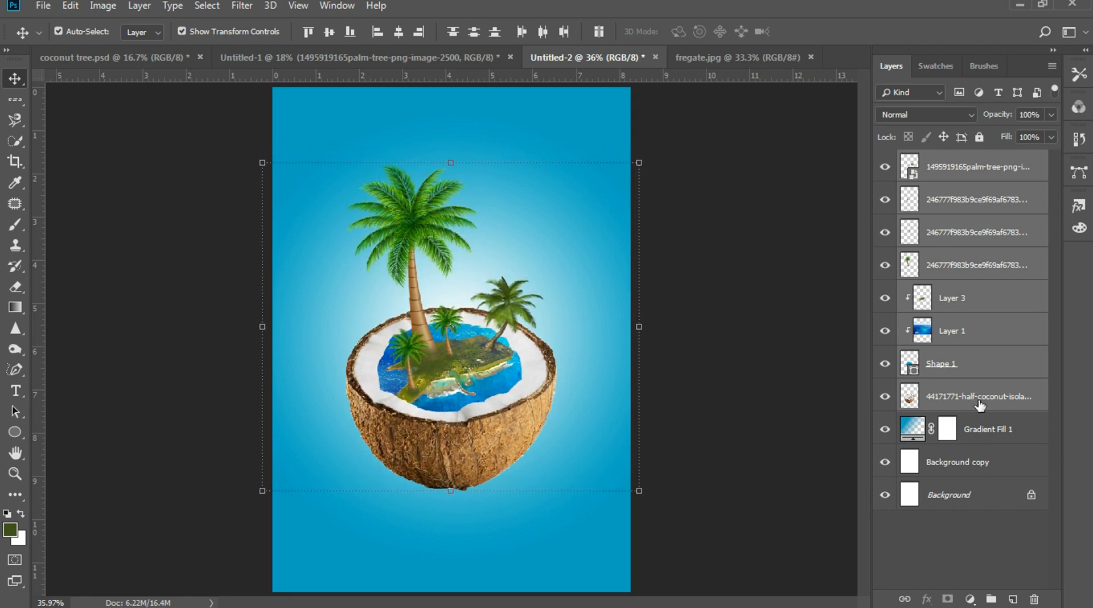
pyautogui.press('Down')
pyautogui.press('Down')
pyautogui.press('Down')
pyautogui.press('Down')
pyautogui.press('Down')
pyautogui.press('Right')
pyautogui.press('Right')
pyautogui.press('Down')
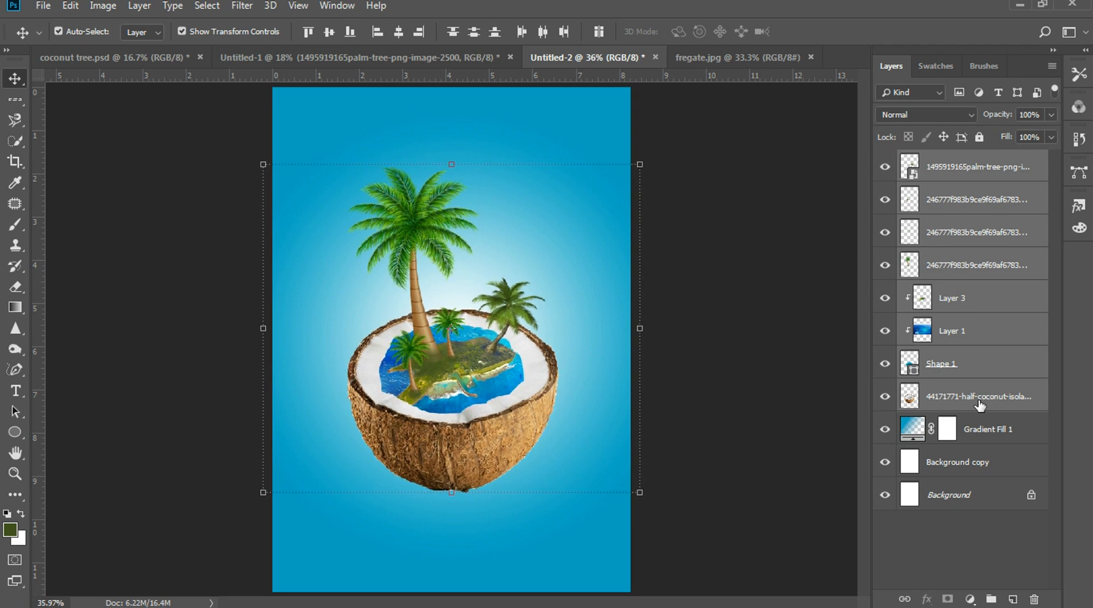
pyautogui.click(706, 355)
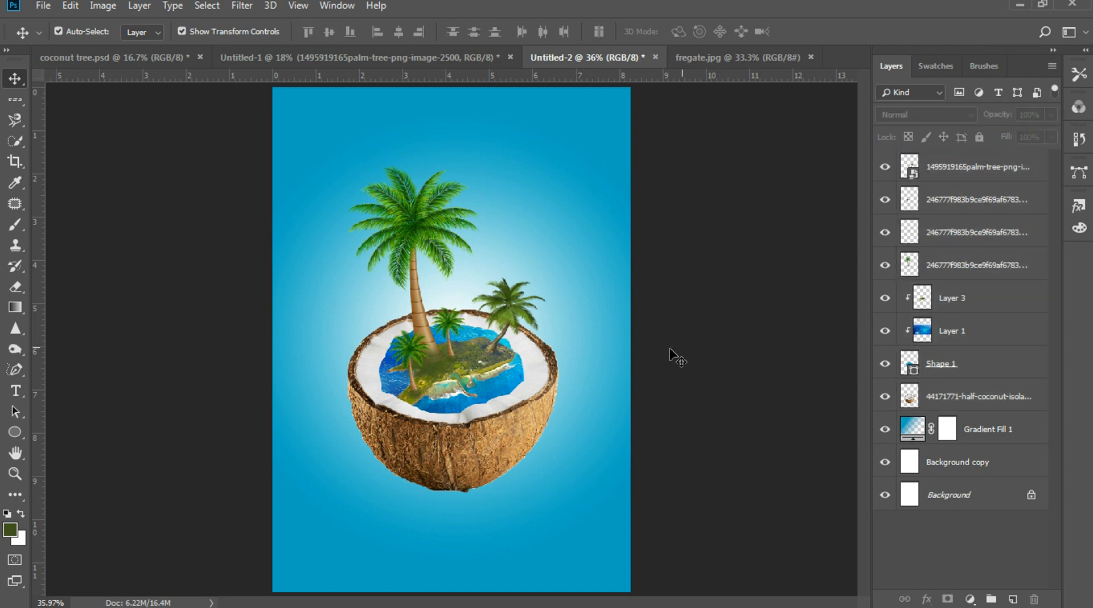
# - Enlarge the Shape 1 water mask to about 114% so the ocean fills more of the coconut's white flesh
pyautogui.click(515, 384)
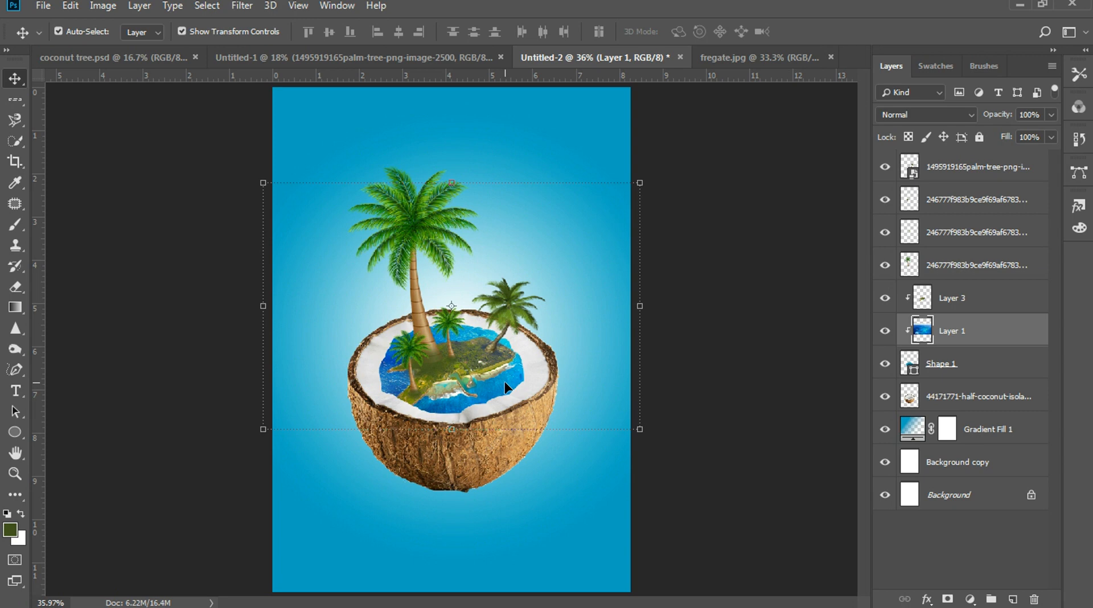
pyautogui.click(720, 397)
pyautogui.click(959, 373)
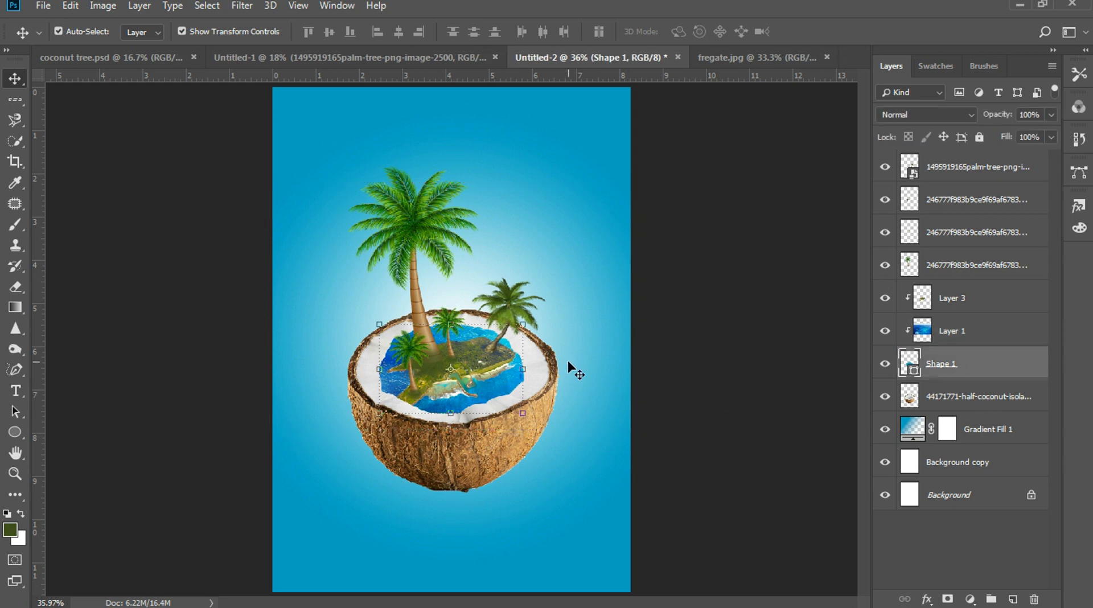
pyautogui.moveTo(524, 322); pyautogui.dragTo(535, 312)
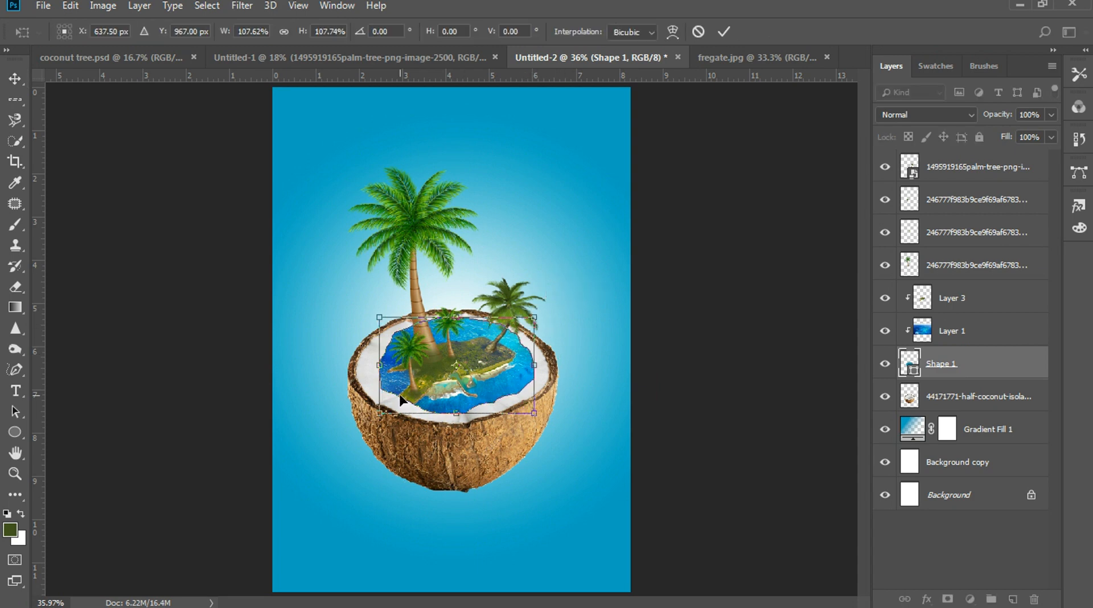
pyautogui.moveTo(377, 409); pyautogui.dragTo(373, 413)
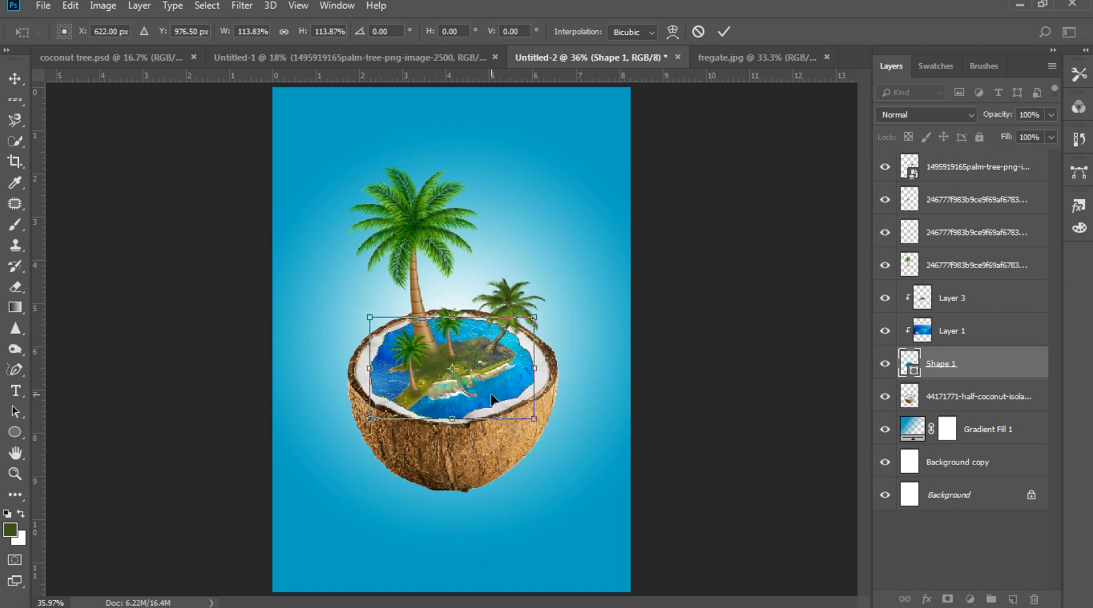
# - Center the enlarged Shape 1 inside the coconut rim at about X 626 px, Y 975.5 px and apply the transform
pyautogui.moveTo(491, 399)
pyautogui.mouseDown()
pyautogui.moveTo(475, 394)
pyautogui.moveTo(483, 400)
pyautogui.mouseUp()
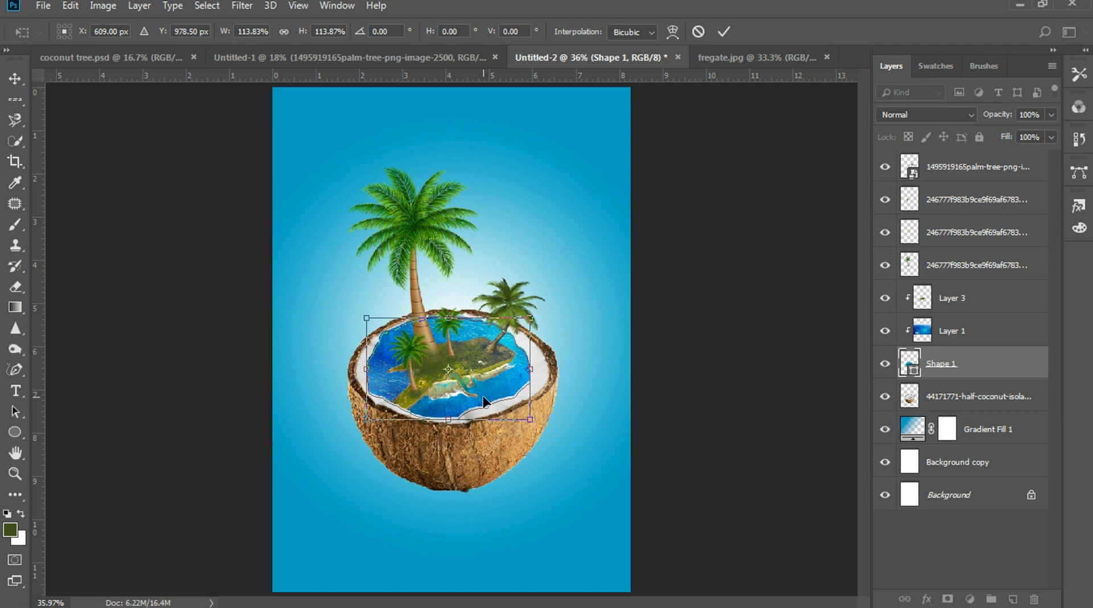
pyautogui.press('Right')
pyautogui.press('Right')
pyautogui.press('Right')
pyautogui.press('Right')
pyautogui.press('Right')
pyautogui.press('Right')
pyautogui.press('Right')
pyautogui.press('Right')
pyautogui.press('Up')
pyautogui.press('Up')
pyautogui.press('Up')
pyautogui.press('Up')
pyautogui.press('Up')
pyautogui.press('Up')
pyautogui.press('Up')
pyautogui.press('Up')
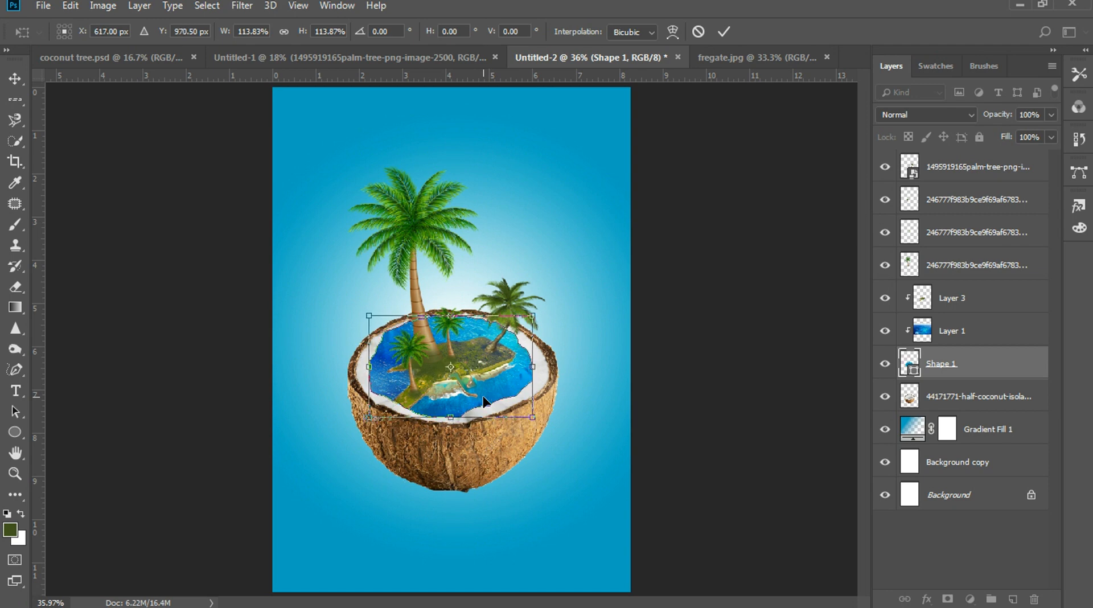
pyautogui.press('Right')
pyautogui.press('Right')
pyautogui.press('Right')
pyautogui.press('Down')
pyautogui.press('Down')
pyautogui.press('Down')
pyautogui.press('Right')
pyautogui.press('Right')
pyautogui.press('Right')
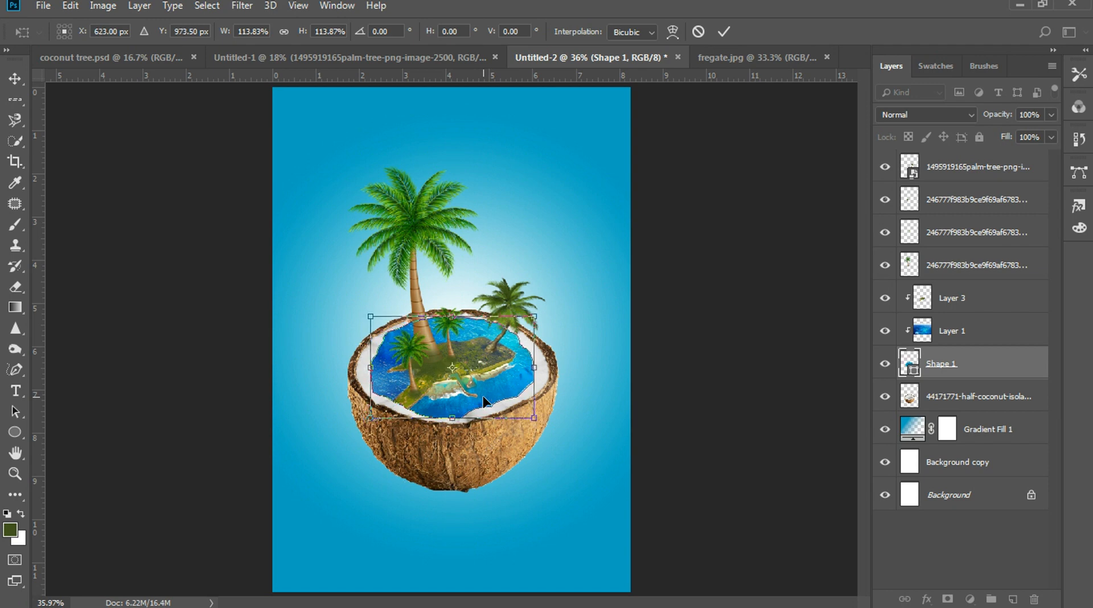
pyautogui.press('Down')
pyautogui.press('Down')
pyautogui.press('Right')
pyautogui.press('Right')
pyautogui.press('Right')
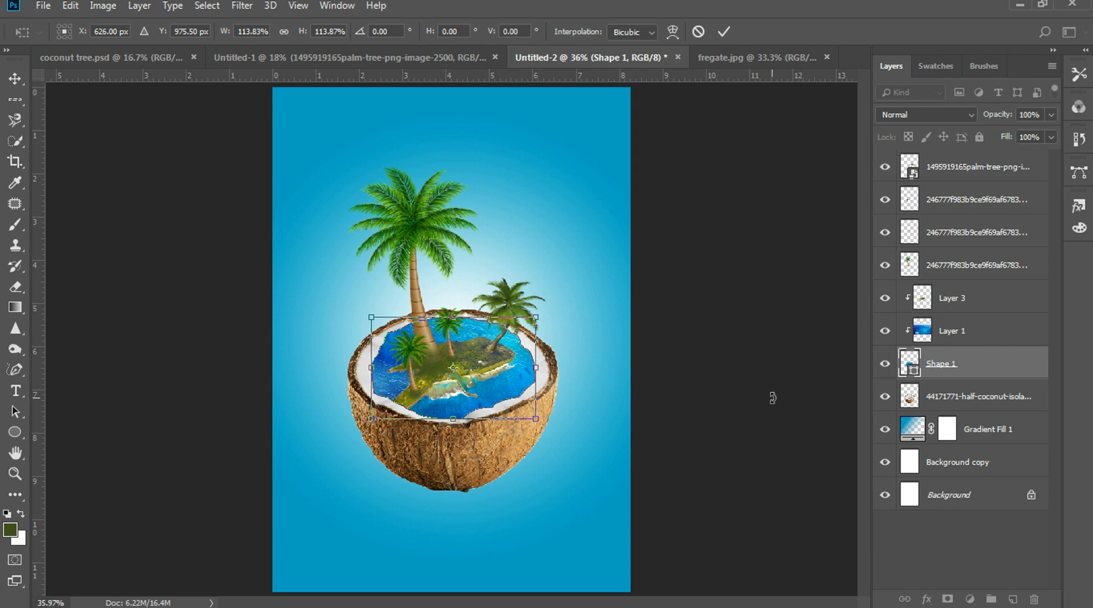
pyautogui.press('Return')
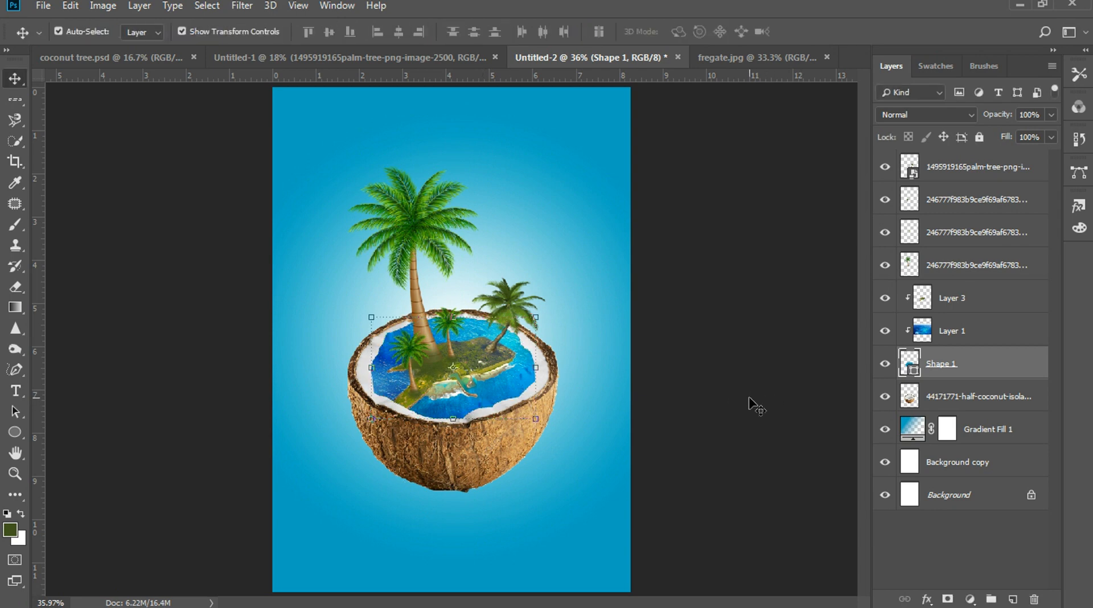
pyautogui.click(750, 398)
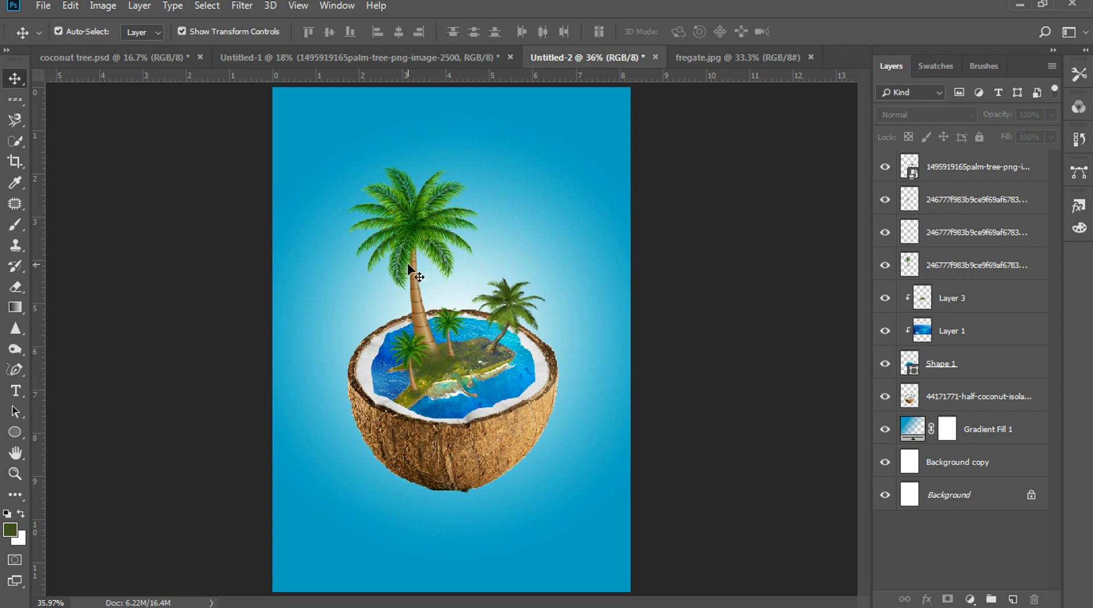
# - Scale the large palm up to about 111% and reposition it so its trunk base stays on the island
pyautogui.click(412, 244)
pyautogui.moveTo(347, 164); pyautogui.dragTo(332, 140)
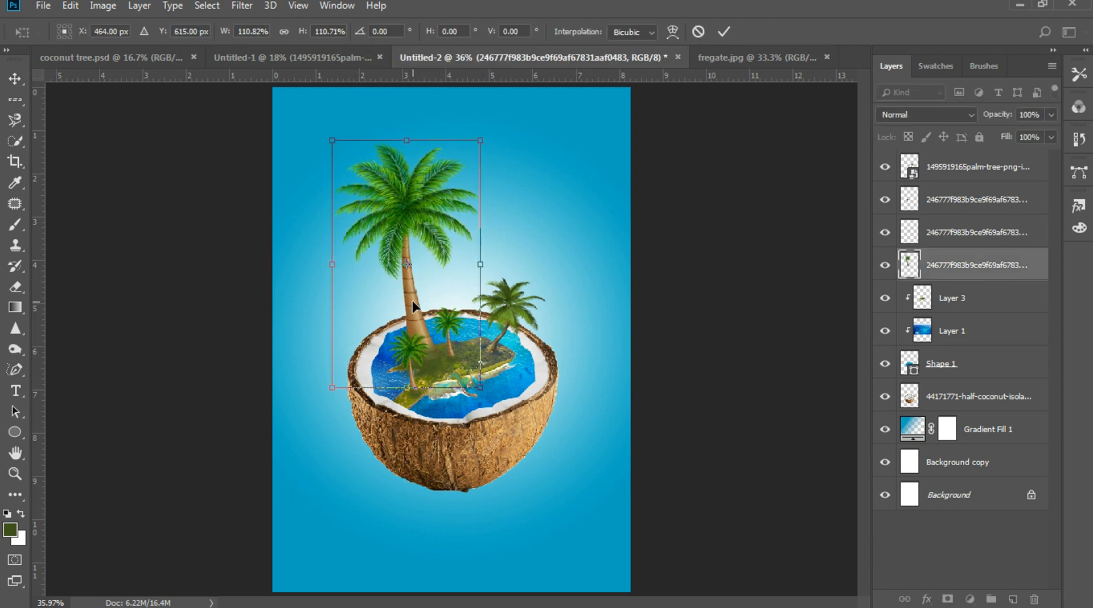
pyautogui.moveTo(413, 302); pyautogui.dragTo(417, 306)
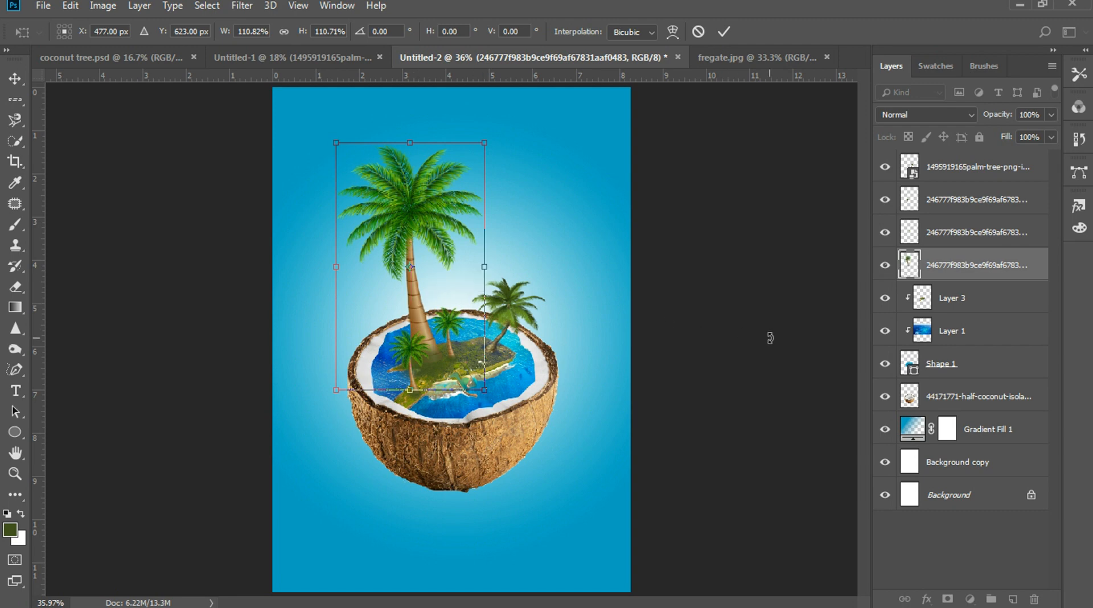
pyautogui.press('Return')
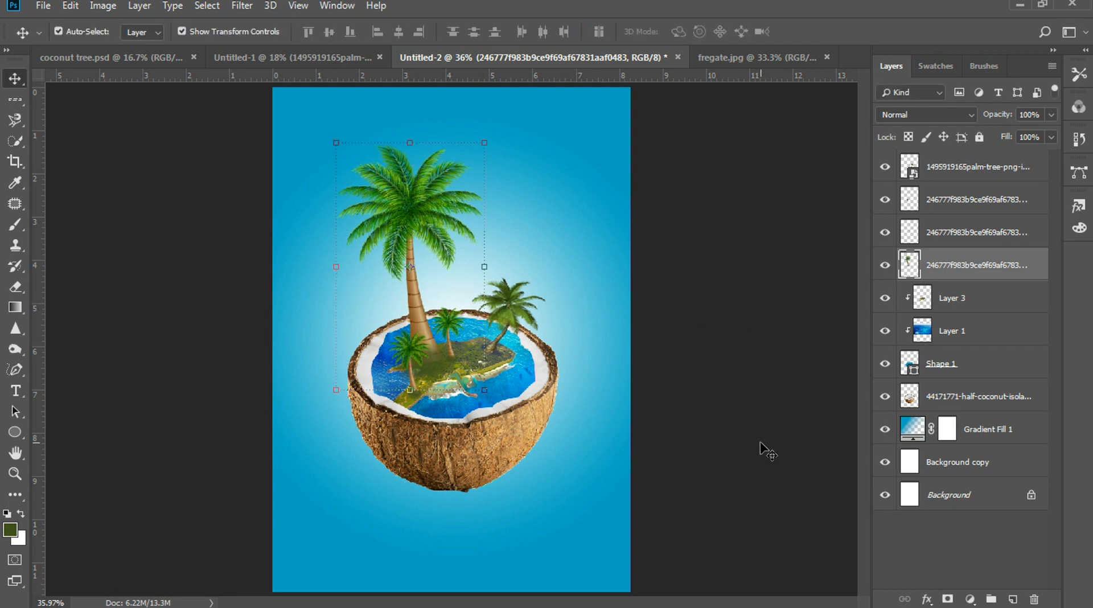
pyautogui.click(762, 446)
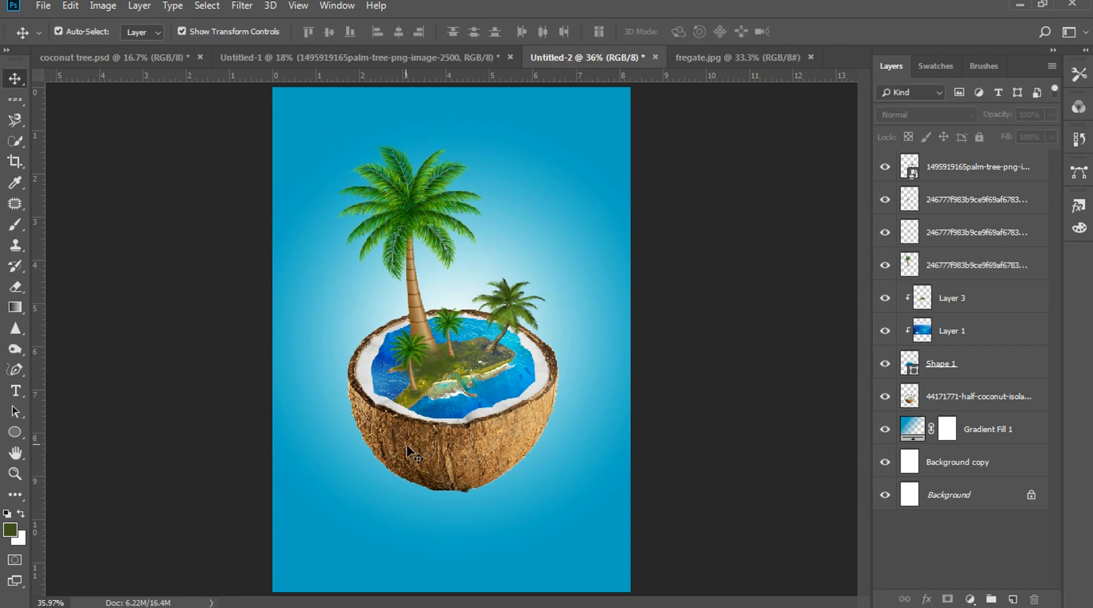
# - Copy the open hand from Untitled-1 into the coconut composition, beneath the coconut
pyautogui.click(339, 56)
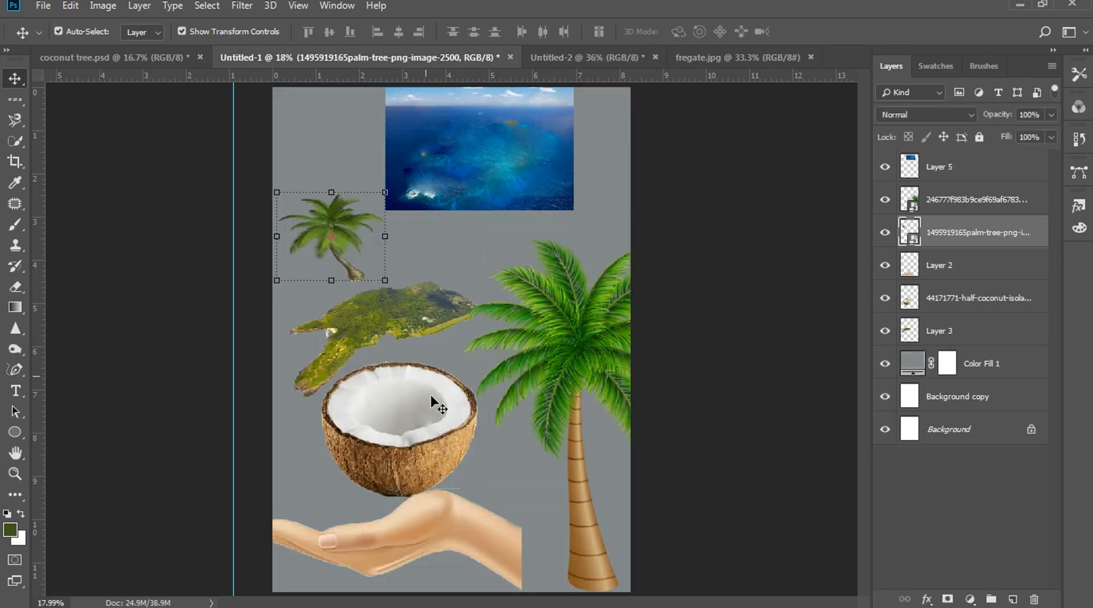
pyautogui.click(438, 526)
pyautogui.moveTo(438, 526); pyautogui.dragTo(456, 513)
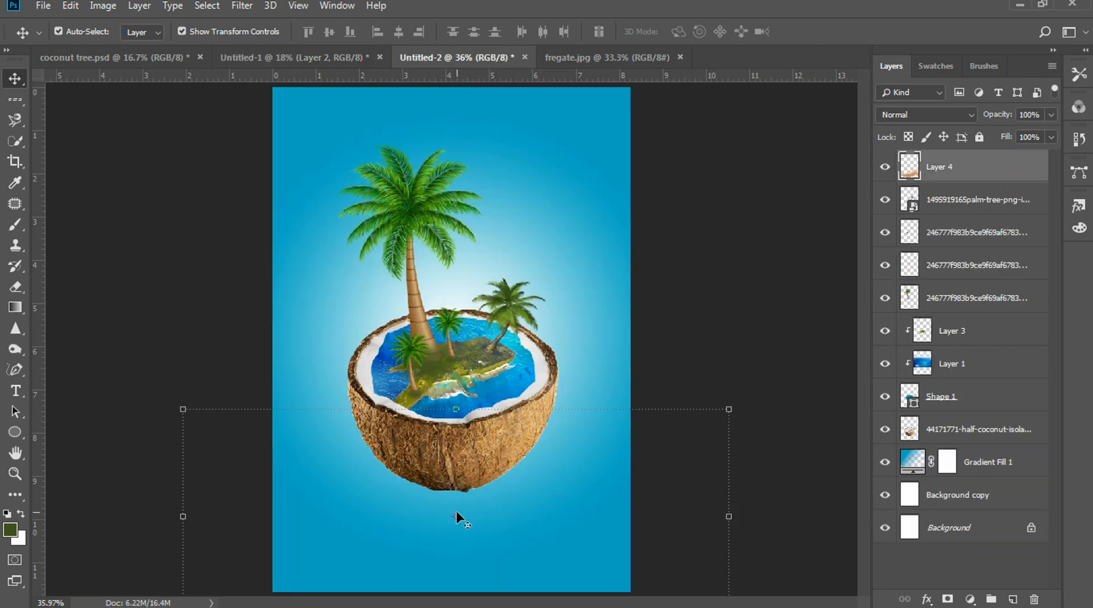
# - Scale the hand on Layer 4 down to about 63% and place it beneath the coconut
pyautogui.moveTo(633, 492); pyautogui.dragTo(436, 308)
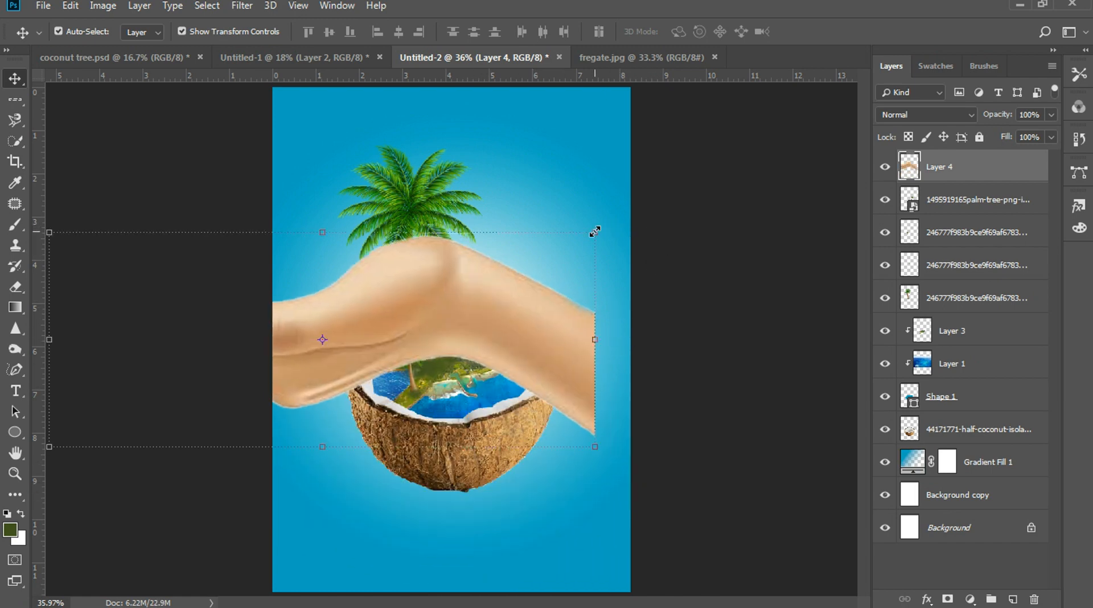
pyautogui.moveTo(595, 232); pyautogui.dragTo(394, 311)
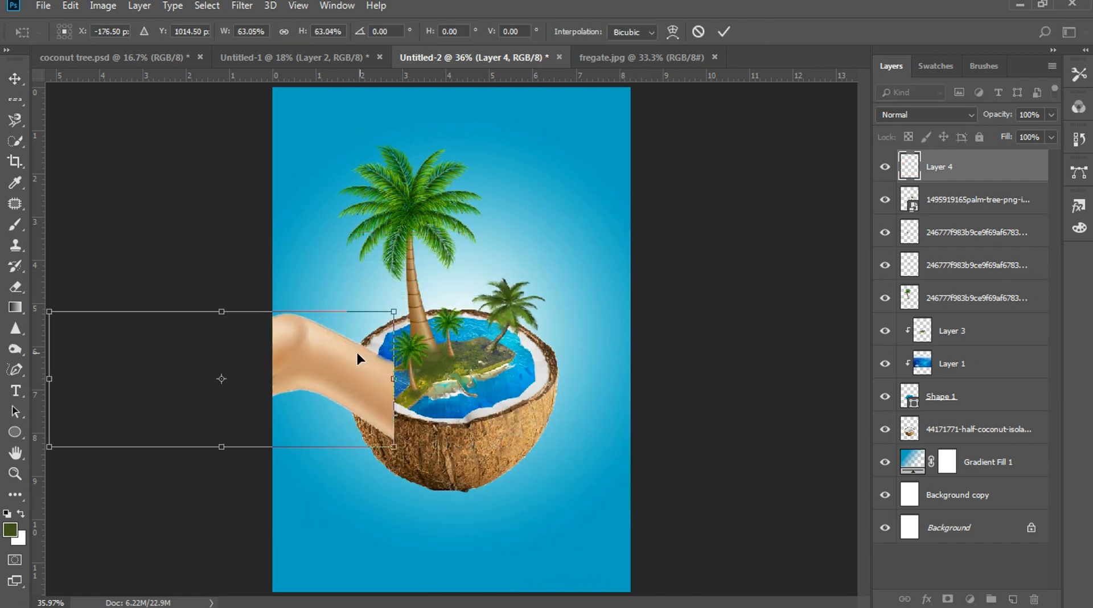
pyautogui.moveTo(358, 357); pyautogui.dragTo(595, 466)
# - Flip the hand horizontally, reposition it at about X 431.5 px, Y 1386.5 px under the coconut and apply the transform
pyautogui.rightClick(571, 459)
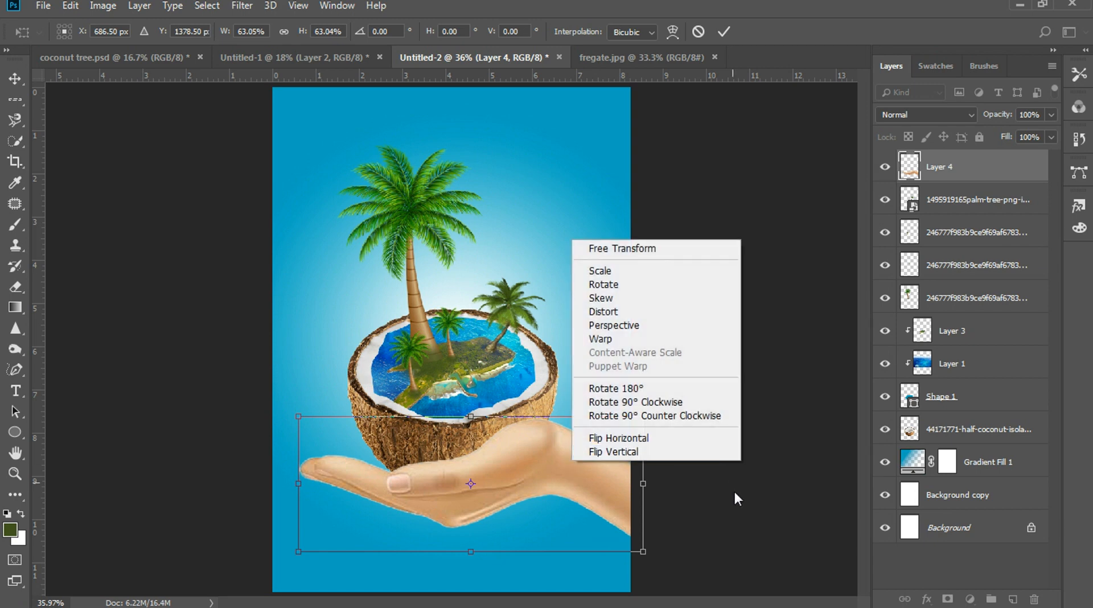
pyautogui.click(662, 507)
pyautogui.rightClick(558, 470)
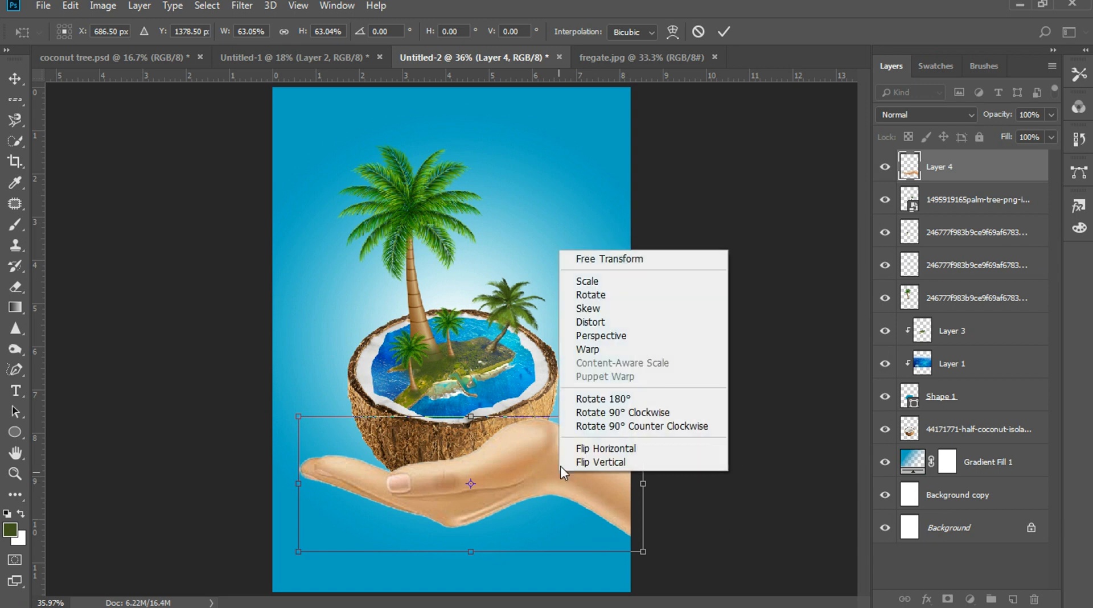
pyautogui.click(636, 452)
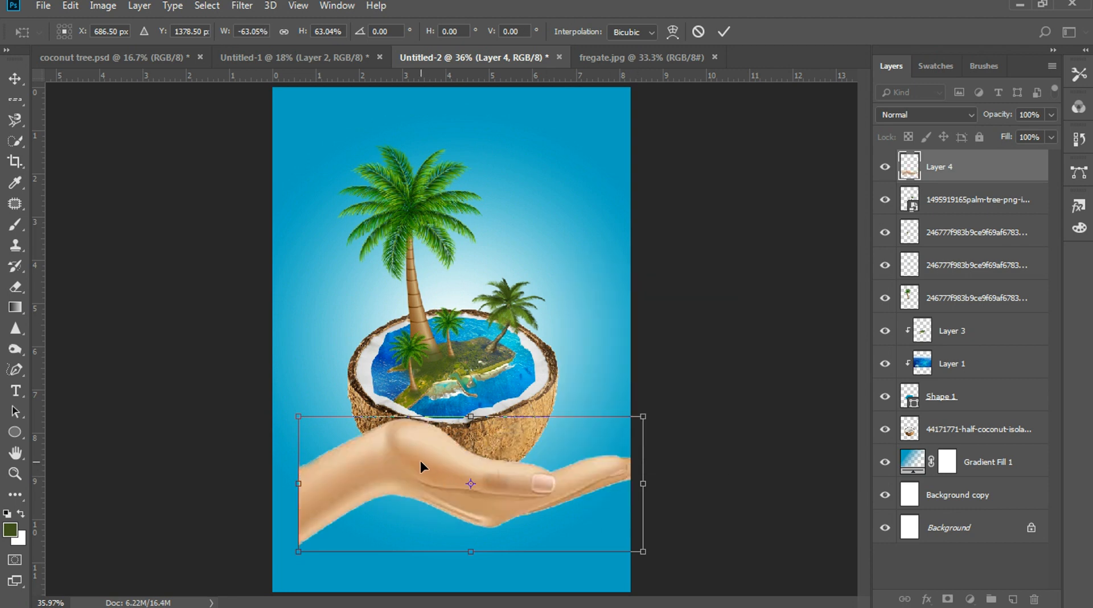
pyautogui.moveTo(420, 462); pyautogui.dragTo(346, 463)
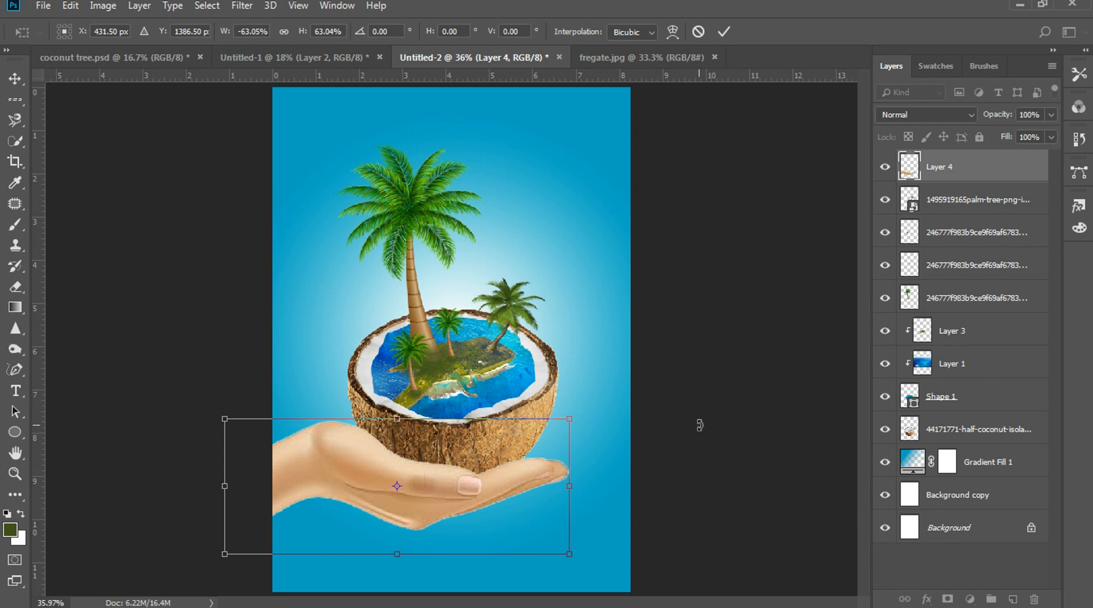
pyautogui.press('Return')
pyautogui.click(721, 433)
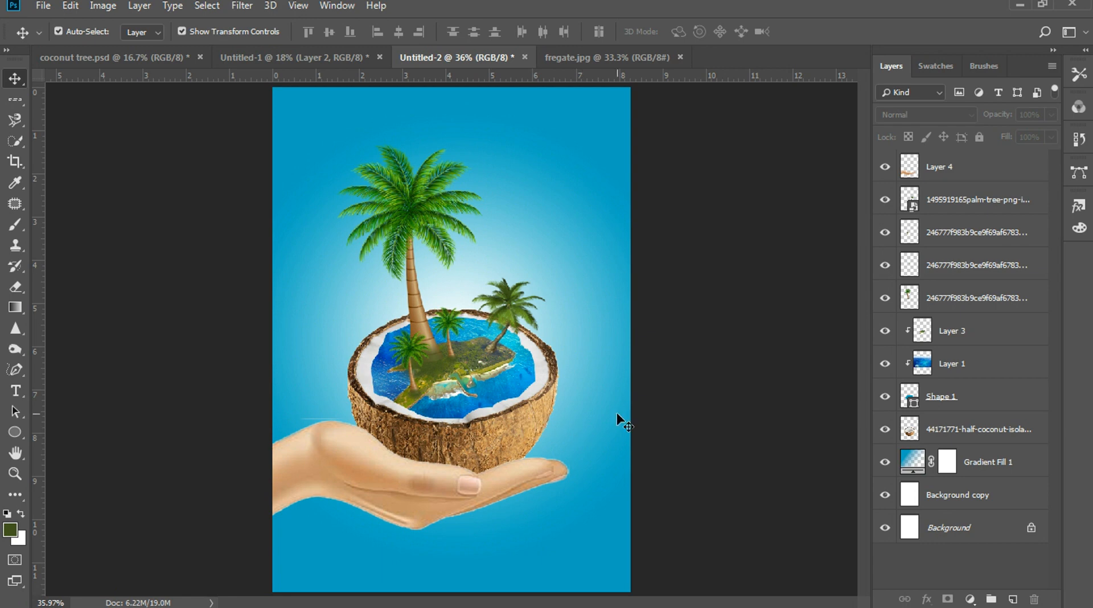
# - Move the hand on Layer 4 slightly right and down to fit the coconut's base
pyautogui.click(489, 439)
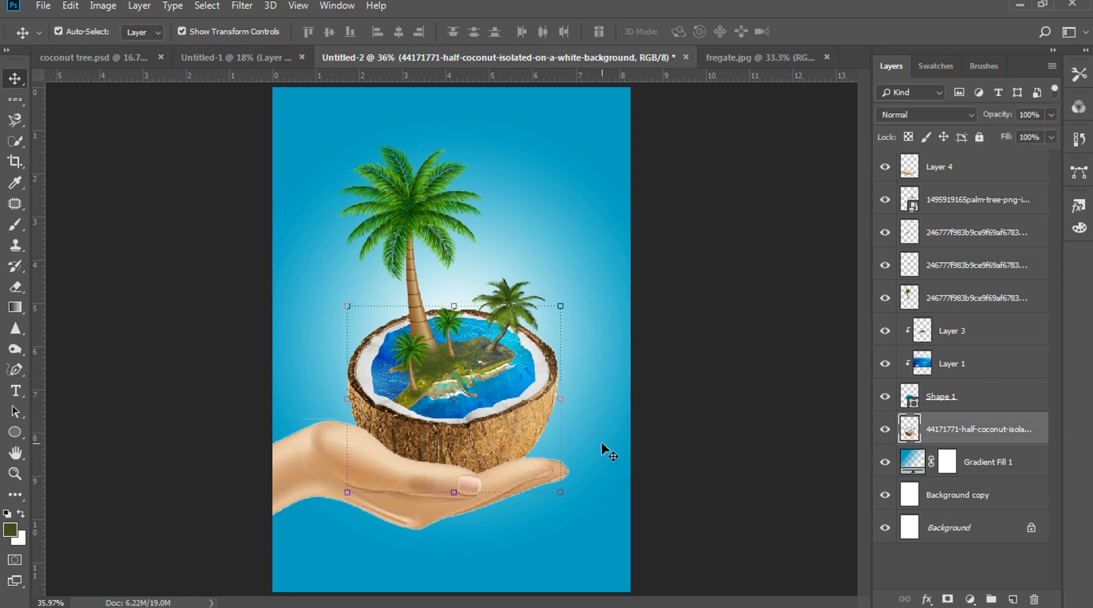
pyautogui.click(733, 440)
pyautogui.click(467, 500)
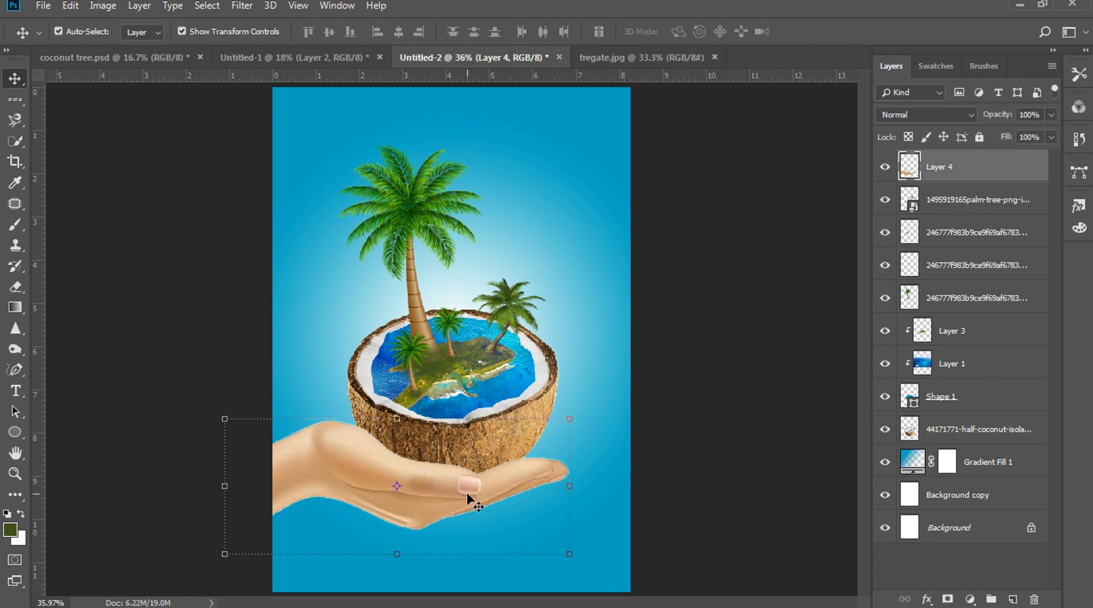
pyautogui.moveTo(421, 493); pyautogui.dragTo(430, 501)
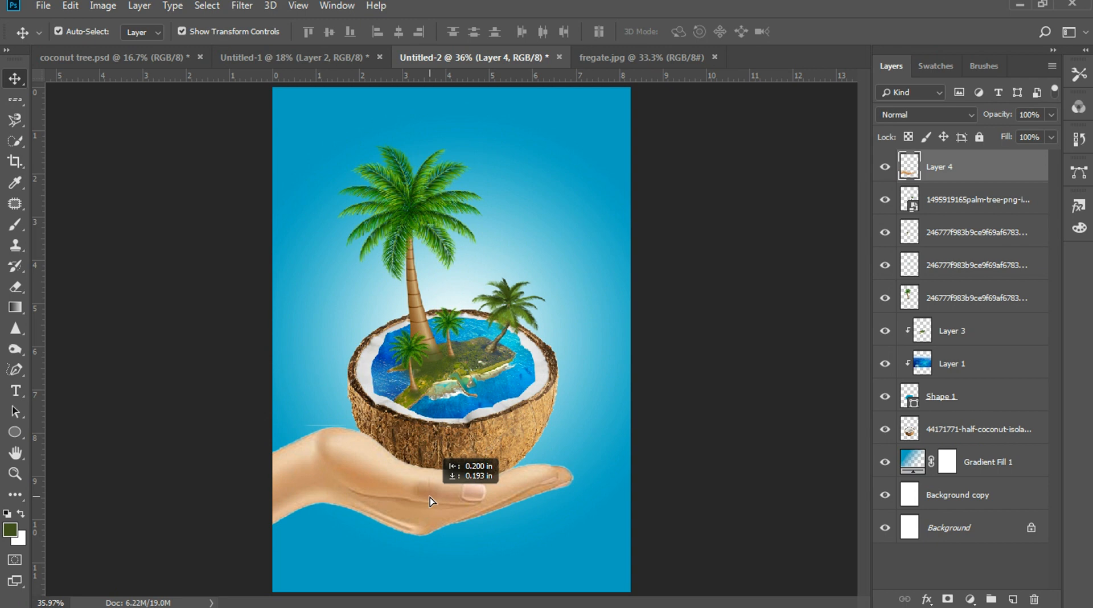
pyautogui.moveTo(430, 498); pyautogui.dragTo(430, 498)
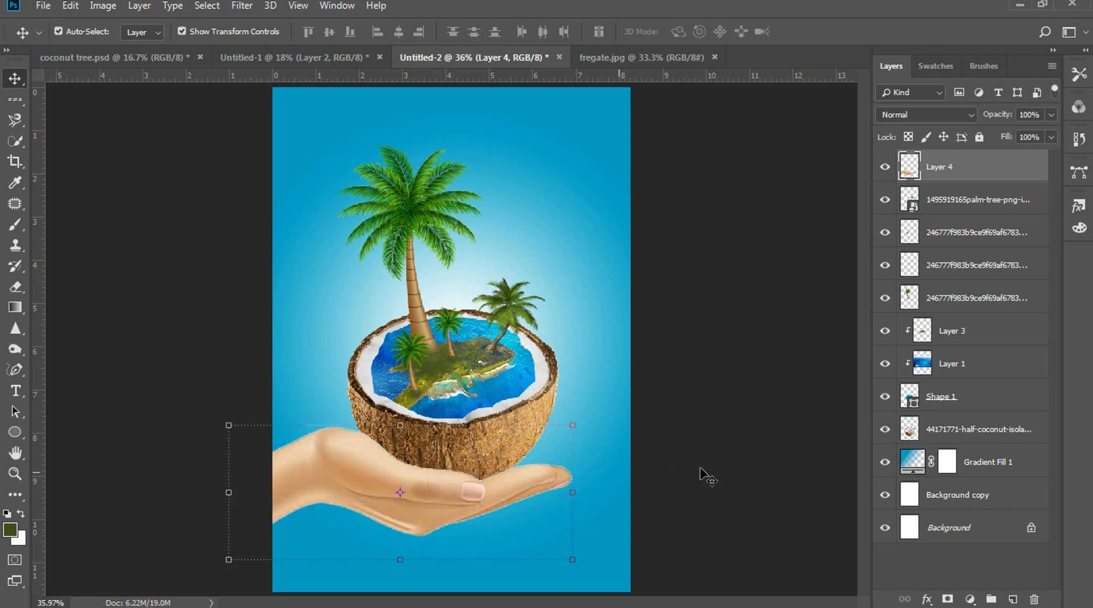
pyautogui.click(710, 420)
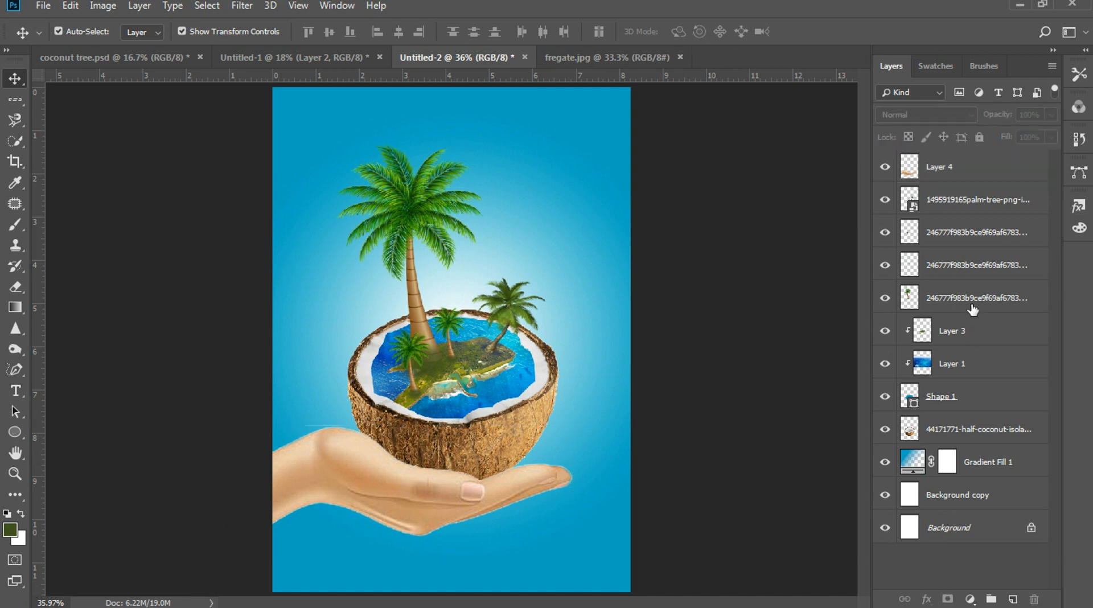
pyautogui.click(936, 198)
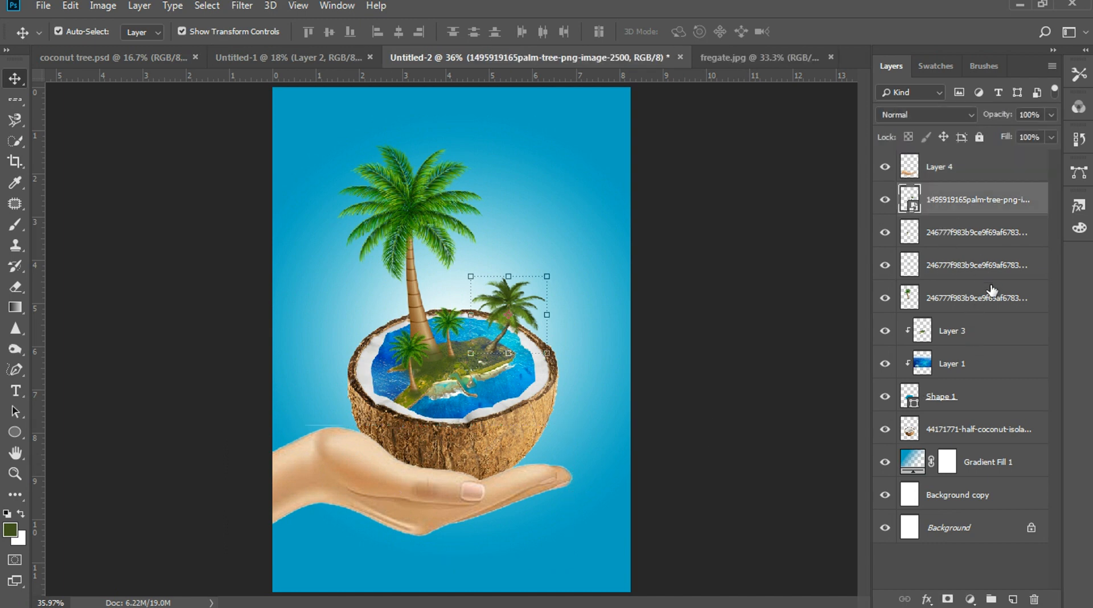
pyautogui.keyDown('shift'); pyautogui.click(969, 438); pyautogui.keyUp('shift')
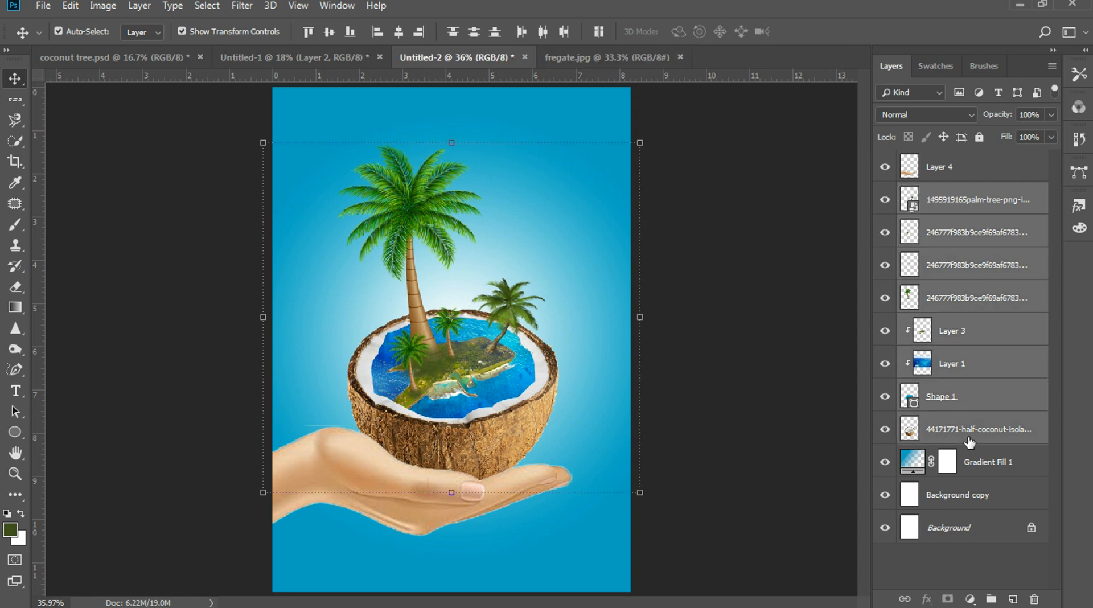
pyautogui.hotkey('shift', 'Right')
pyautogui.hotkey('shift', 'Right')
pyautogui.hotkey('shift', 'Right')
pyautogui.hotkey('shift', 'Down')
pyautogui.hotkey('shift', 'Down')
pyautogui.hotkey('shift', 'Down')
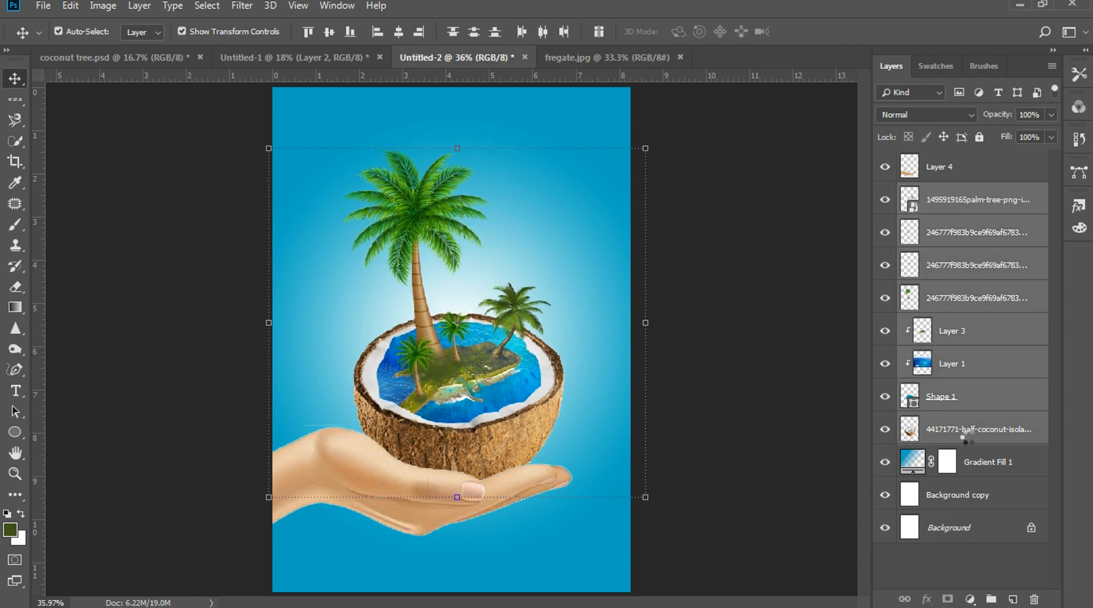
pyautogui.hotkey('shift', 'Down')
pyautogui.hotkey('shift', 'Down')
pyautogui.hotkey('shift', 'Down')
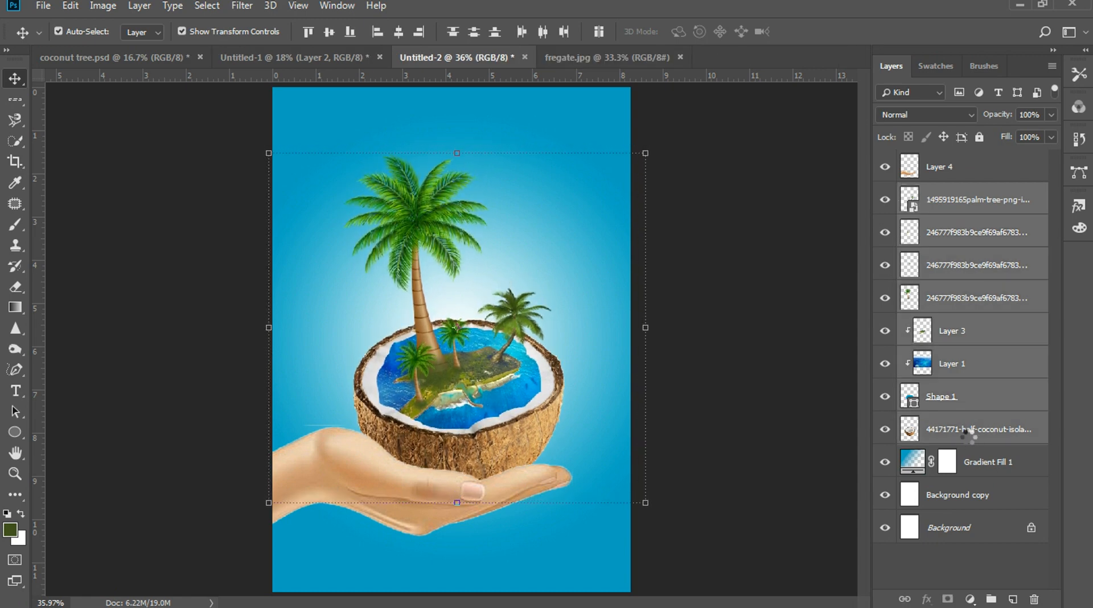
pyautogui.hotkey('shift', 'Down')
pyautogui.hotkey('shift', 'Down')
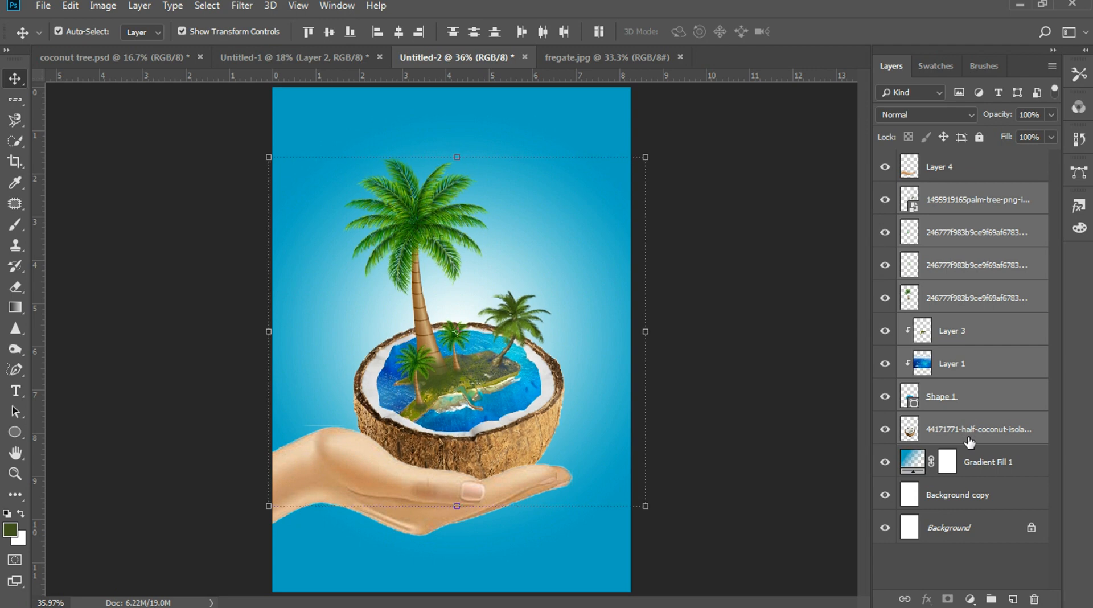
pyautogui.hotkey('shift', 'Down')
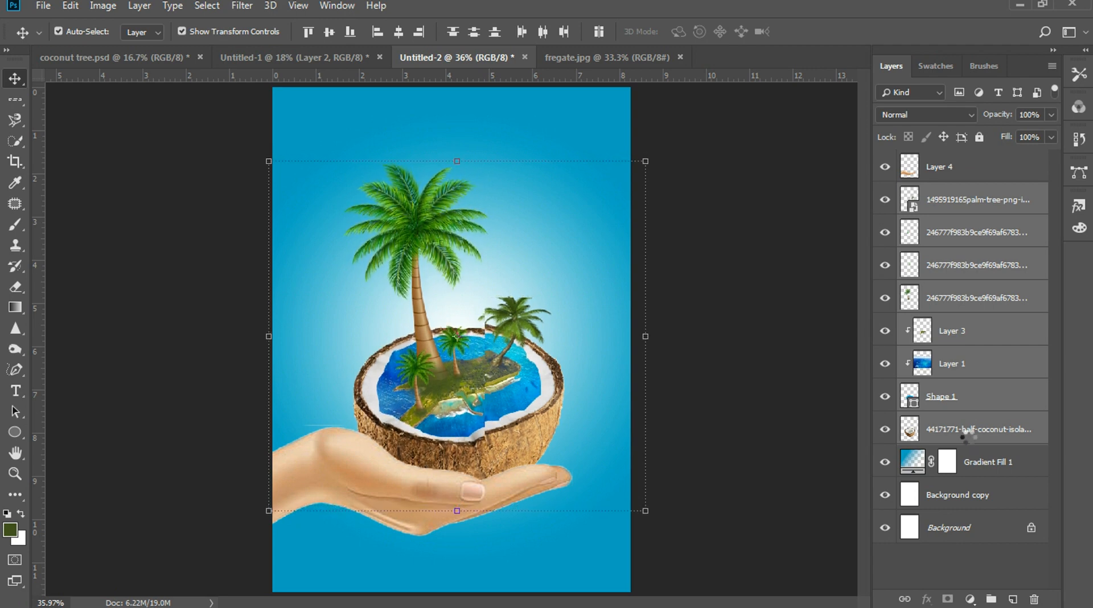
pyautogui.click(732, 386)
# - Nudge the hand on Layer 4 down and slightly right so the coconut rests on its palm
pyautogui.click(404, 488)
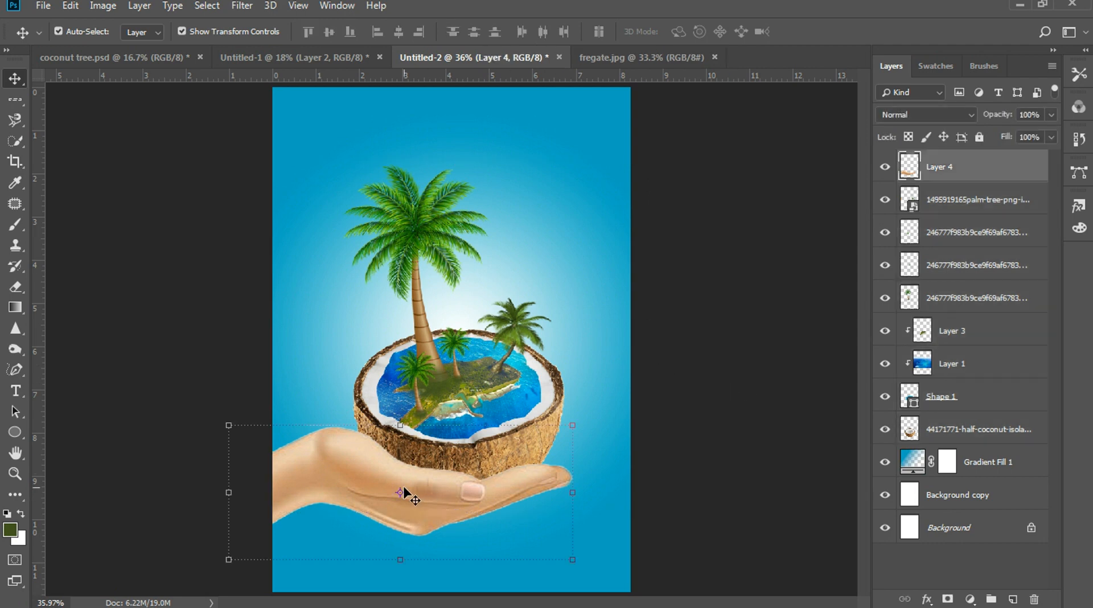
pyautogui.hotkey('shift', 'Down')
pyautogui.hotkey('shift', 'Down')
pyautogui.hotkey('shift', 'Down')
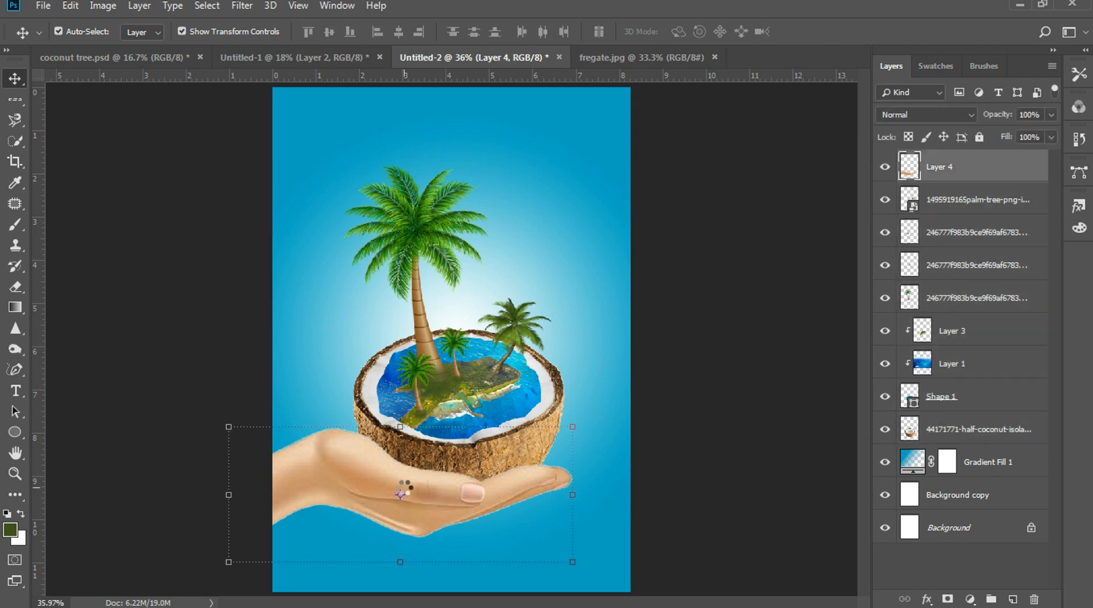
pyautogui.hotkey('shift', 'Down')
pyautogui.hotkey('shift', 'Down')
pyautogui.hotkey('shift', 'Down')
pyautogui.hotkey('shift', 'Down')
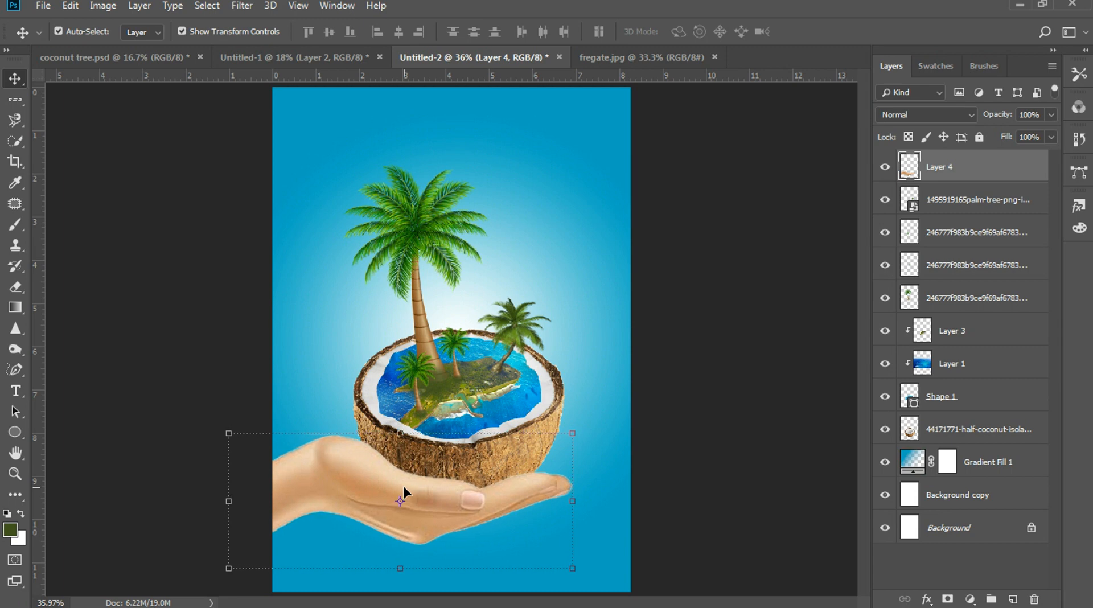
pyautogui.hotkey('shift', 'Down')
pyautogui.hotkey('shift', 'Down')
pyautogui.hotkey('shift', 'Down')
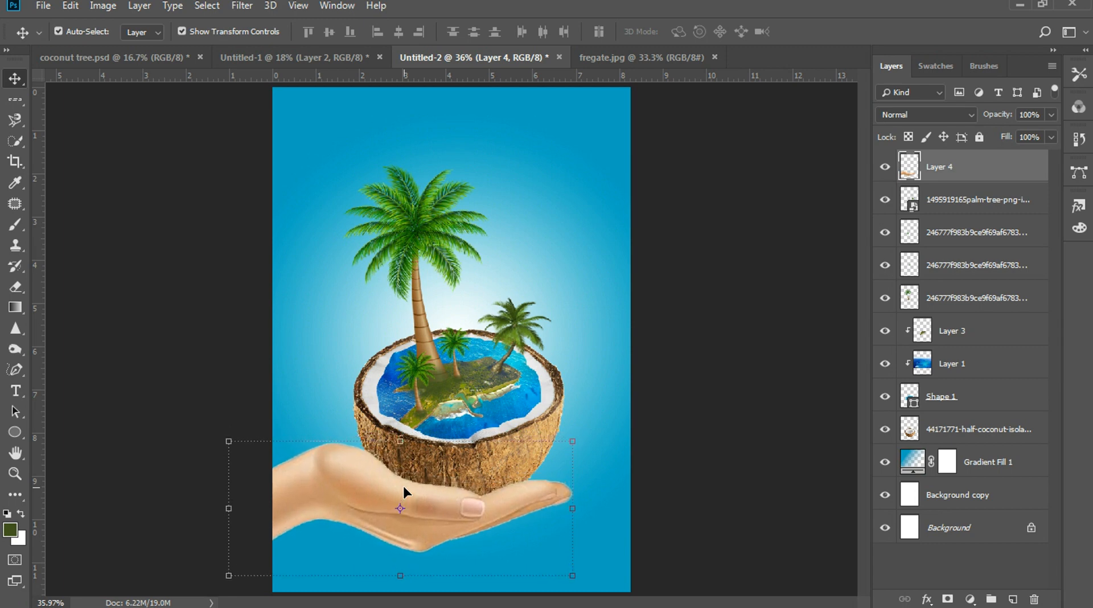
pyautogui.hotkey('shift', 'Down')
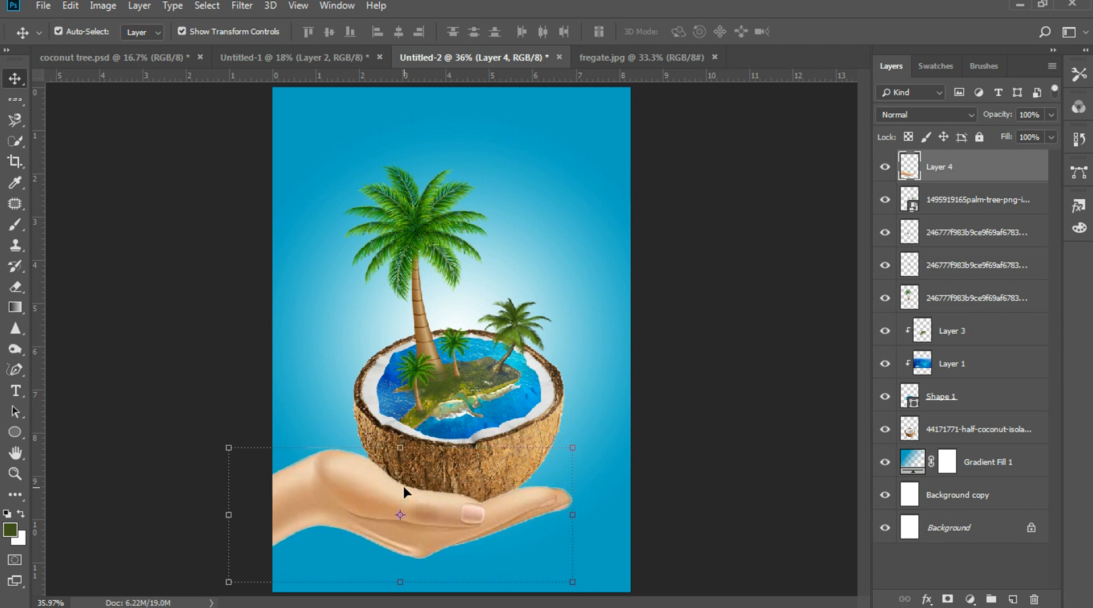
pyautogui.hotkey('shift', 'Down')
pyautogui.hotkey('shift', 'Down')
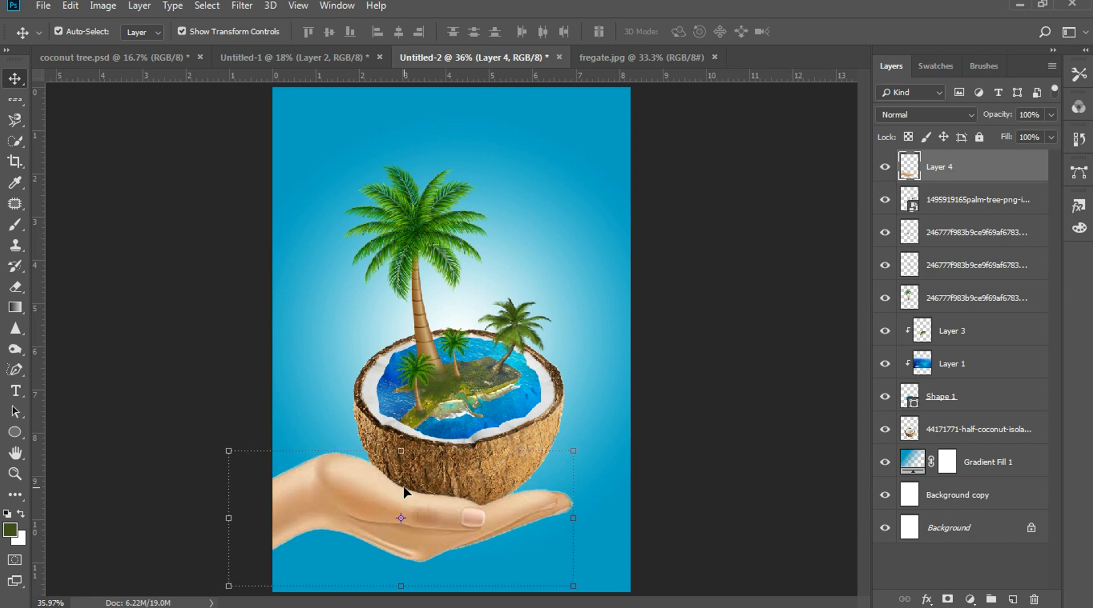
pyautogui.hotkey('shift', 'Right')
pyautogui.hotkey('shift', 'Up')
pyautogui.hotkey('shift', 'Up')
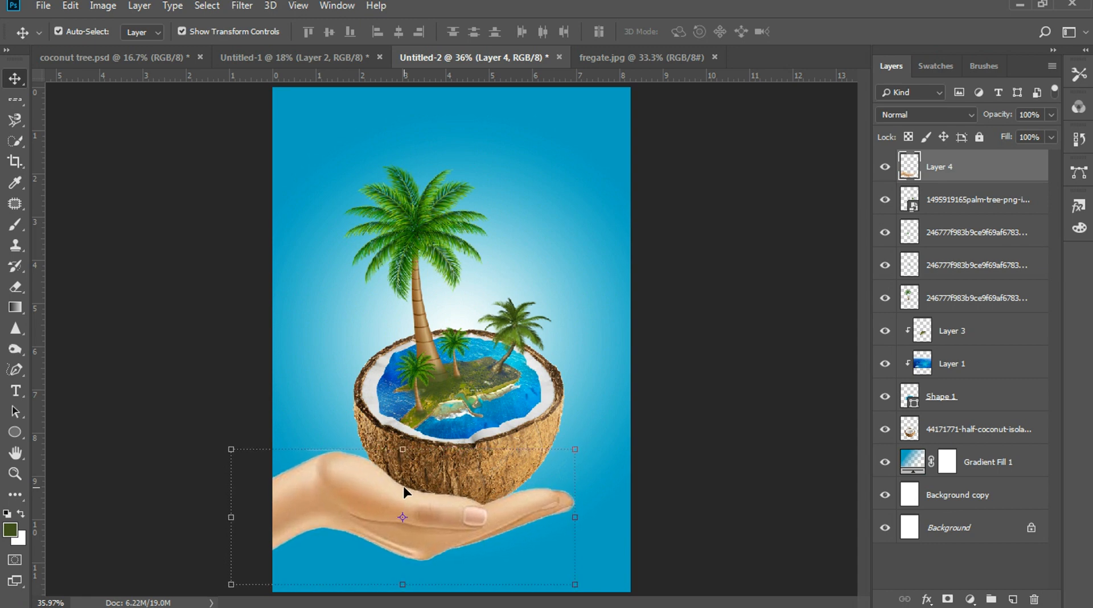
pyautogui.hotkey('shift', 'Right')
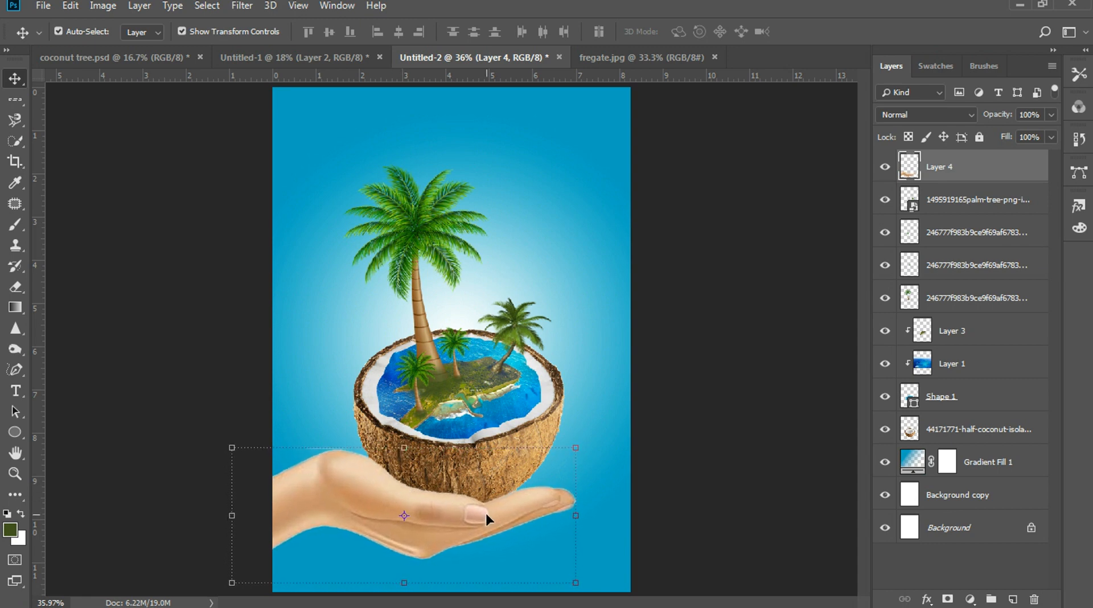
# - Shift the hand a little further right and slightly up beneath the coconut, keeping the wrist running off the canvas edge
pyautogui.click(708, 511)
pyautogui.moveTo(293, 506)
pyautogui.mouseDown()
pyautogui.moveTo(335, 506)
pyautogui.moveTo(296, 505)
pyautogui.mouseUp()
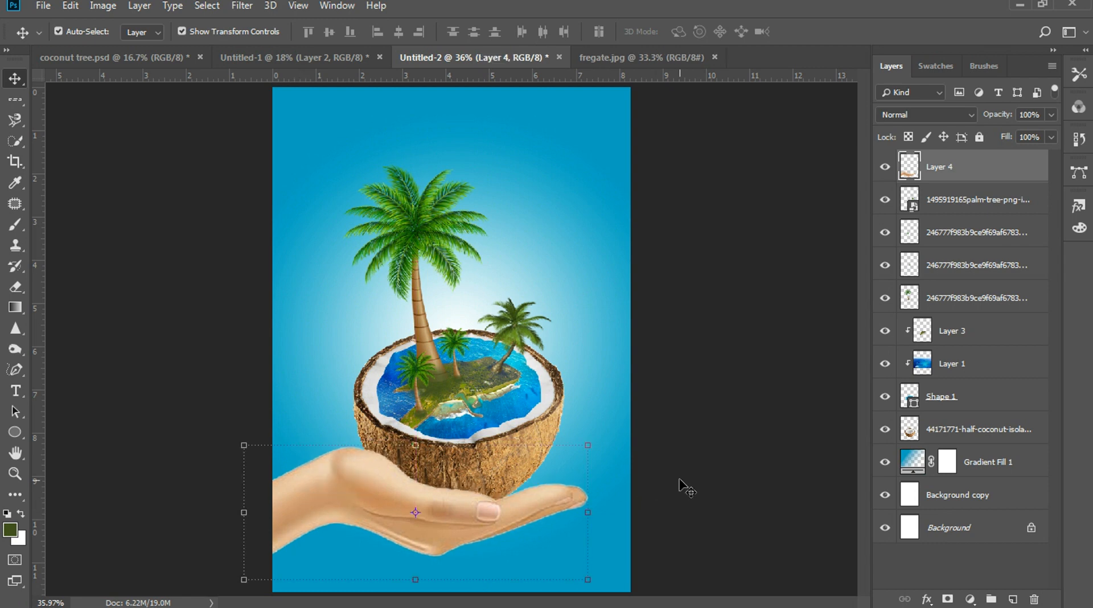
pyautogui.click(683, 486)
pyautogui.click(462, 460)
pyautogui.click(718, 403)
# - Enlarge the big palm to about 102.5%, apply the transform, and move the small palm behind the island slightly up and right
pyautogui.click(421, 222)
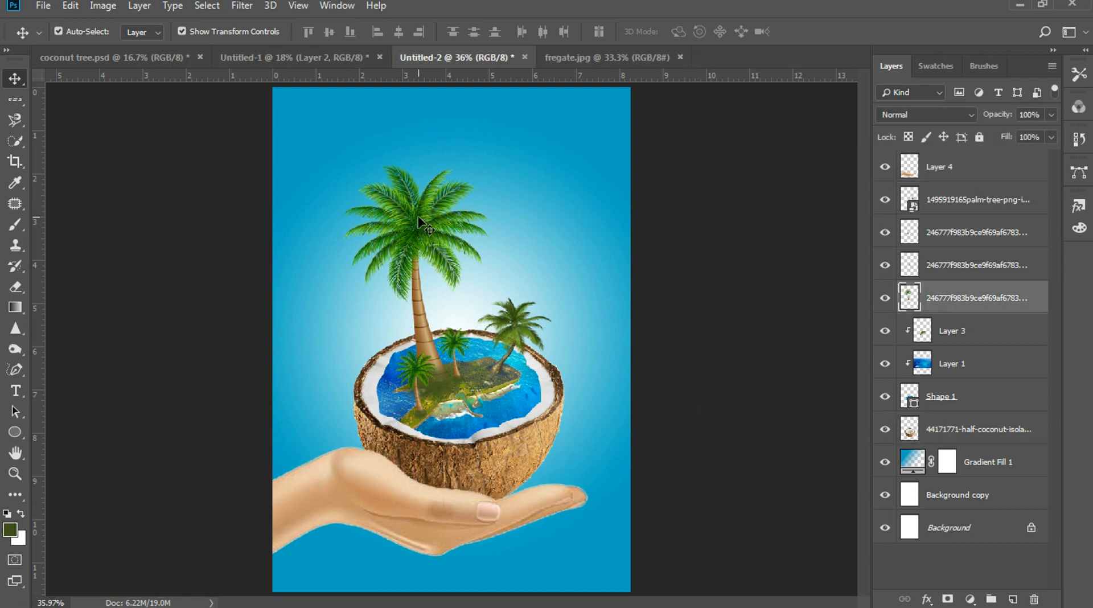
pyautogui.moveTo(340, 165); pyautogui.dragTo(336, 158)
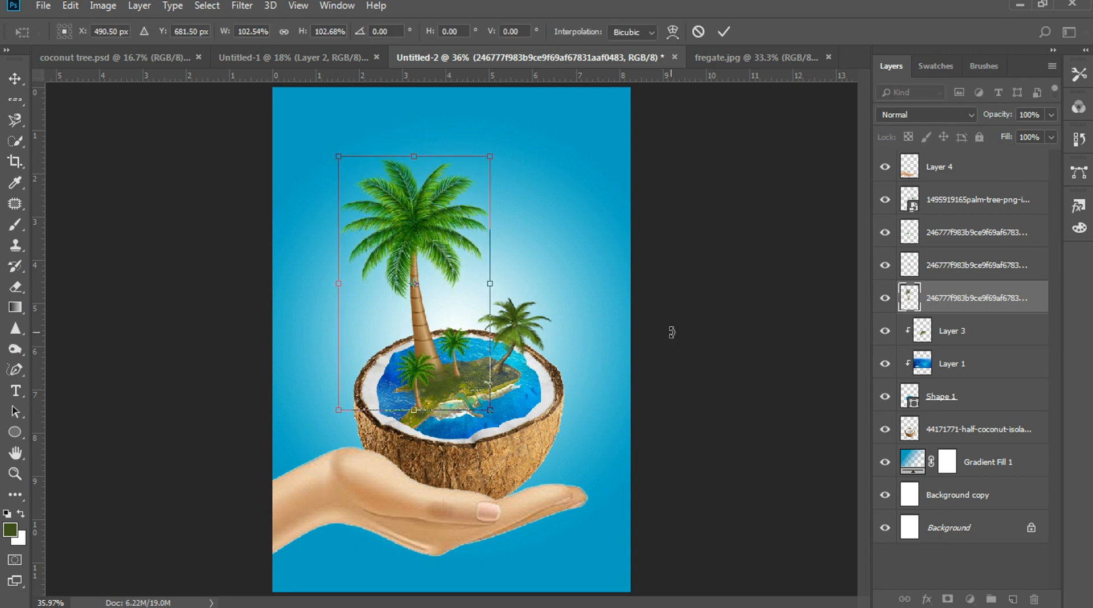
pyautogui.press('Return')
pyautogui.click(735, 345)
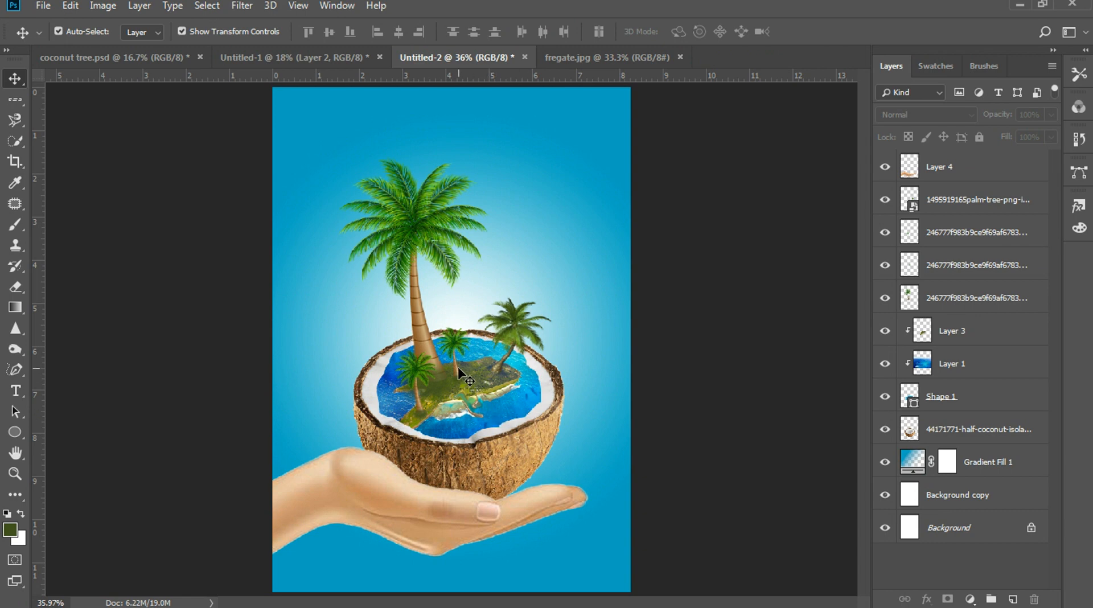
pyautogui.moveTo(461, 375); pyautogui.dragTo(464, 371)
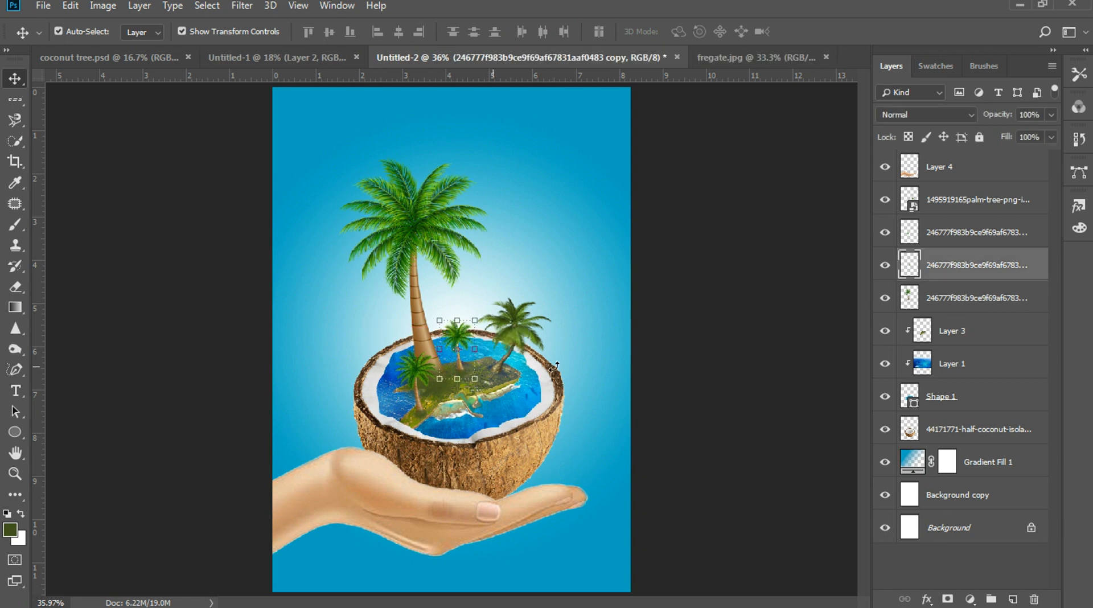
pyautogui.click(730, 390)
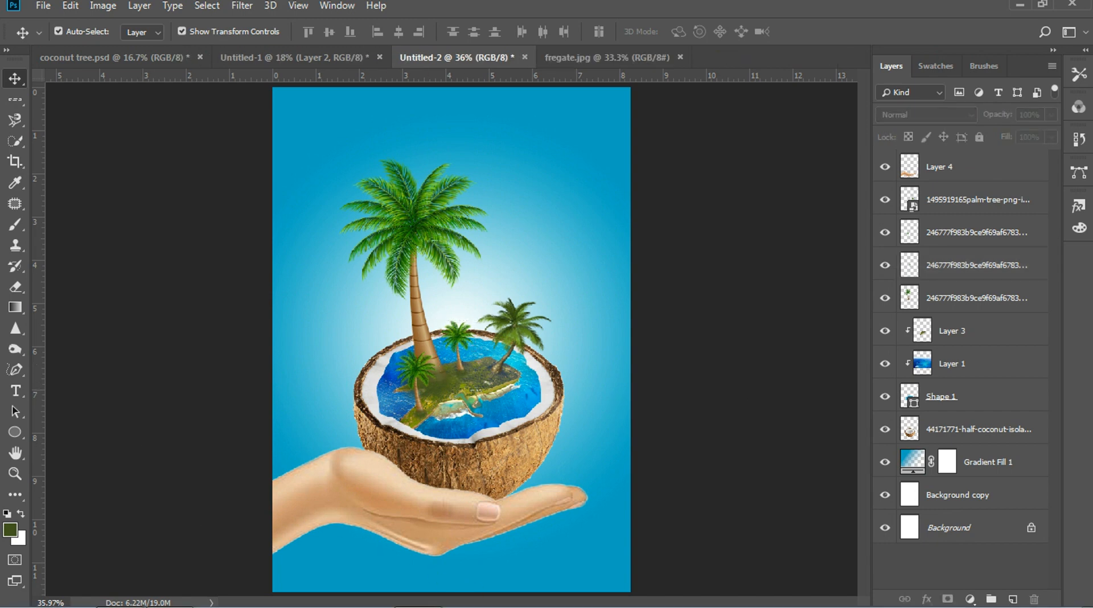
# - Brighten the hand on Layer 4 with a Brightness/Contrast adjustment, setting Brightness to 35
pyautogui.click(419, 509)
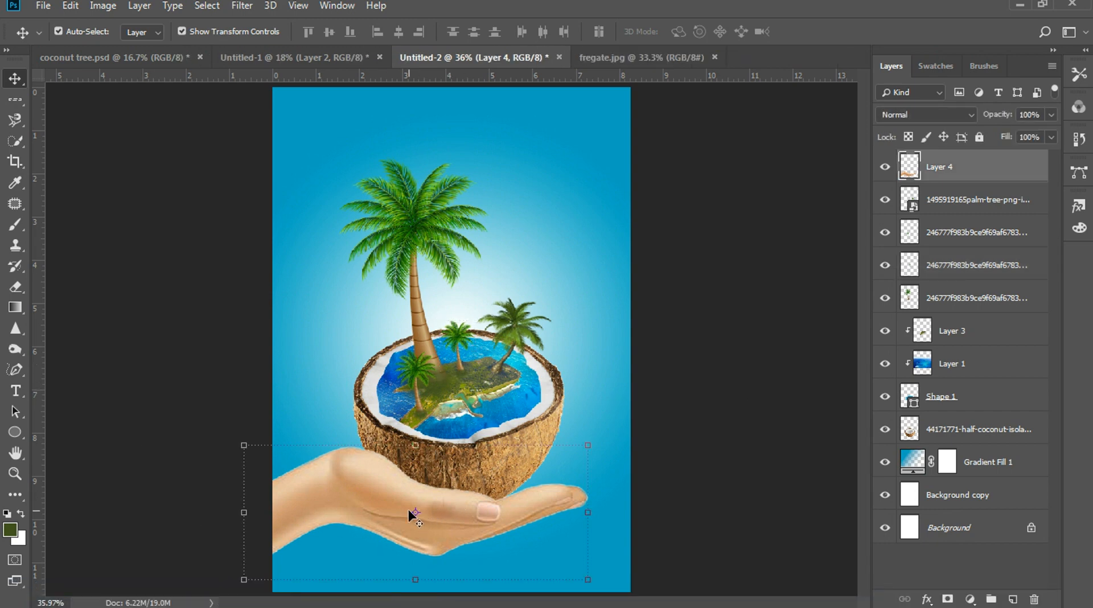
pyautogui.click(104, 6)
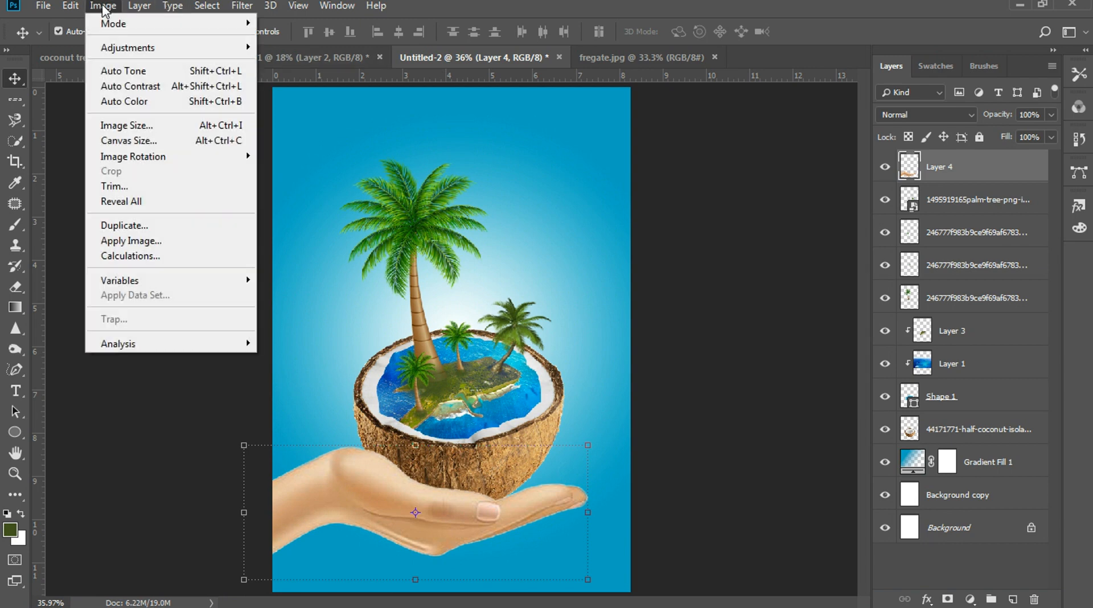
pyautogui.moveTo(147, 55)
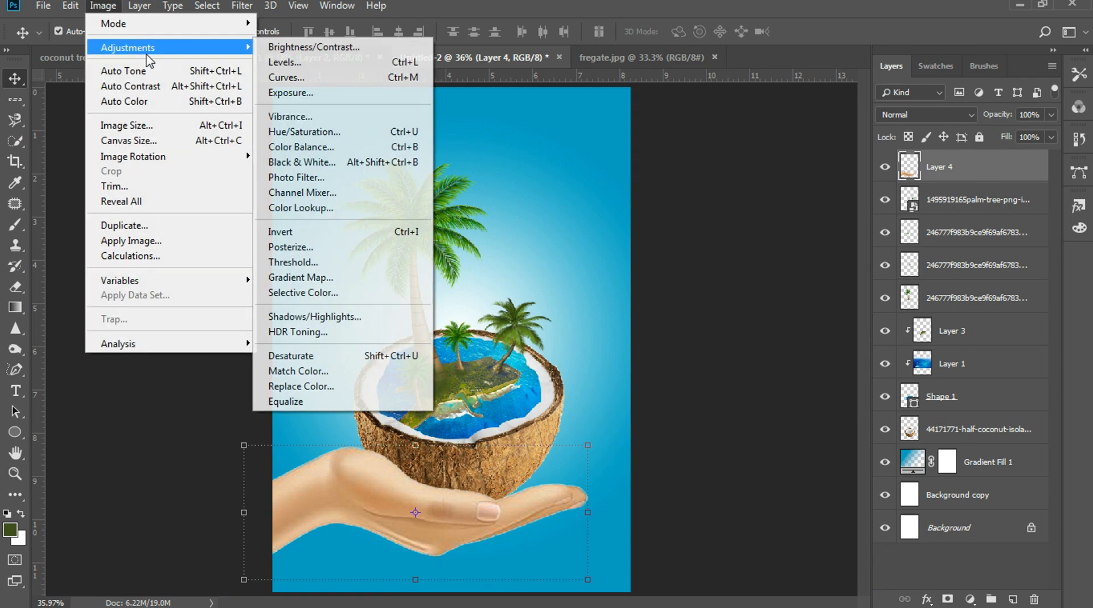
pyautogui.click(287, 51)
pyautogui.click(717, 256)
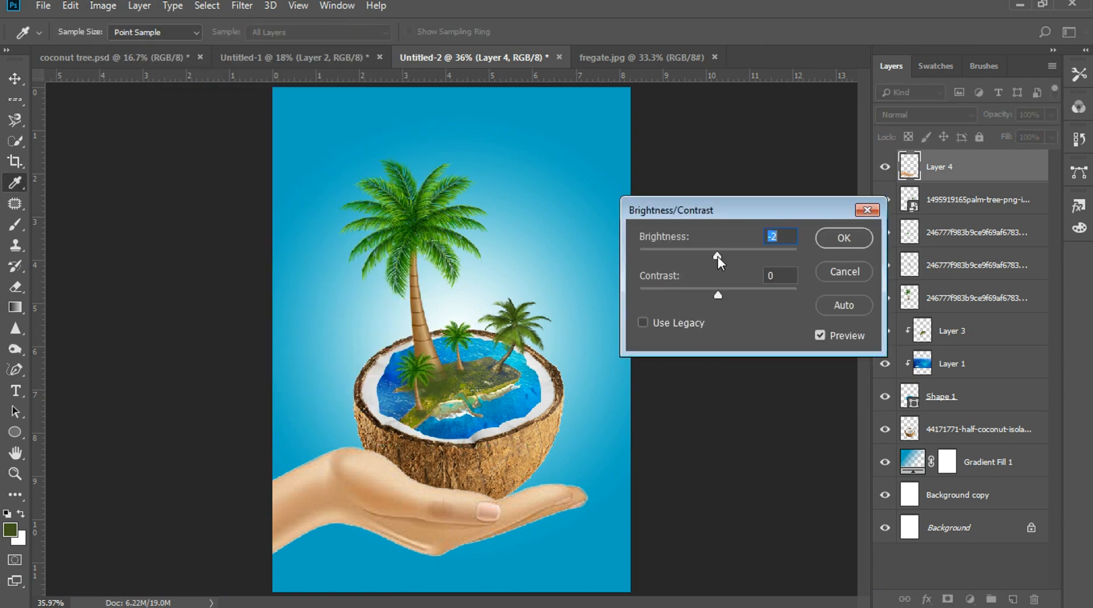
pyautogui.moveTo(718, 256); pyautogui.dragTo(737, 255)
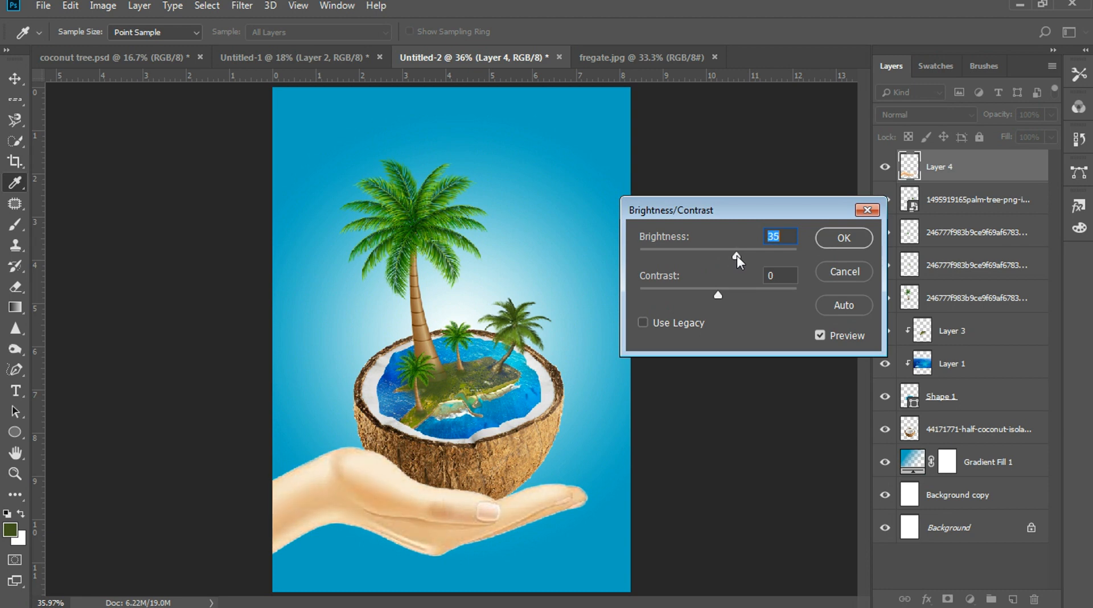
pyautogui.click(852, 245)
pyautogui.click(756, 405)
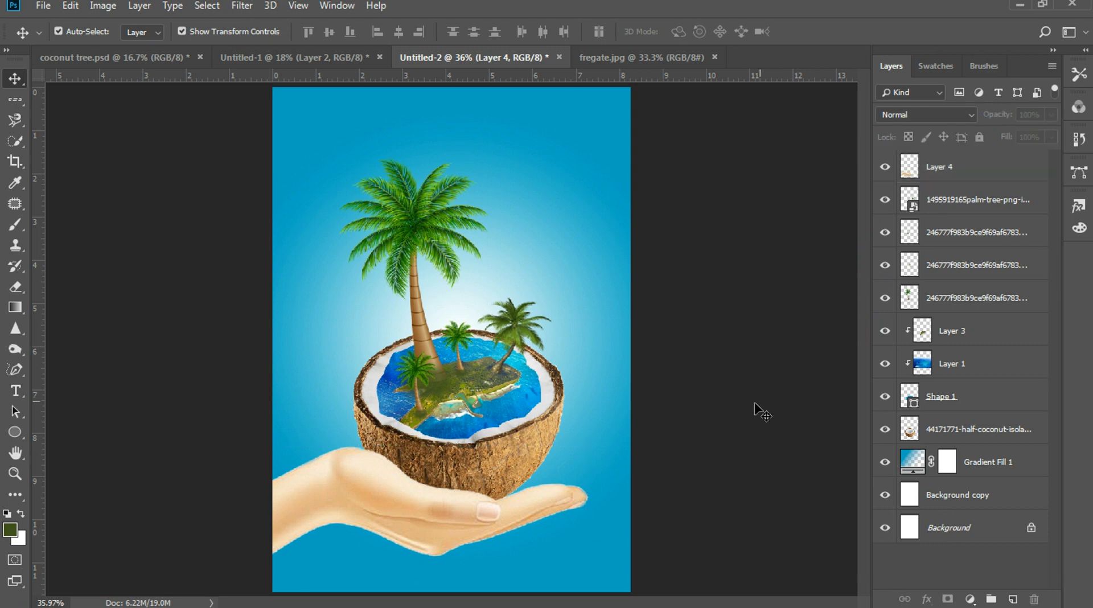
pyautogui.click(525, 458)
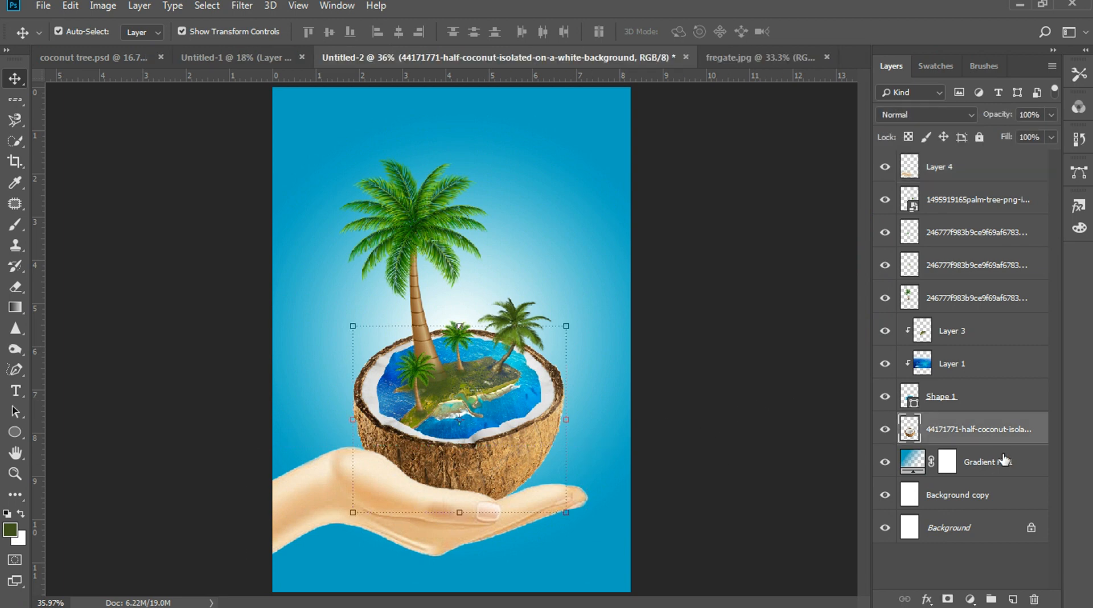
pyautogui.keyDown('shift'); pyautogui.click(922, 172); pyautogui.keyUp('shift')
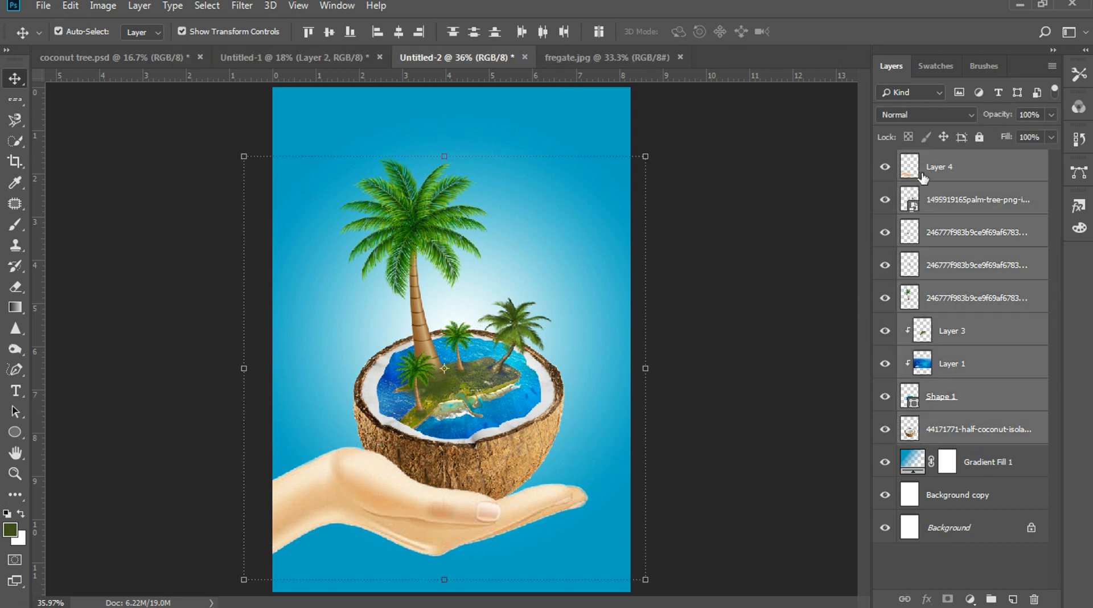
pyautogui.keyDown('ctrl'); pyautogui.click(923, 172); pyautogui.keyUp('ctrl')
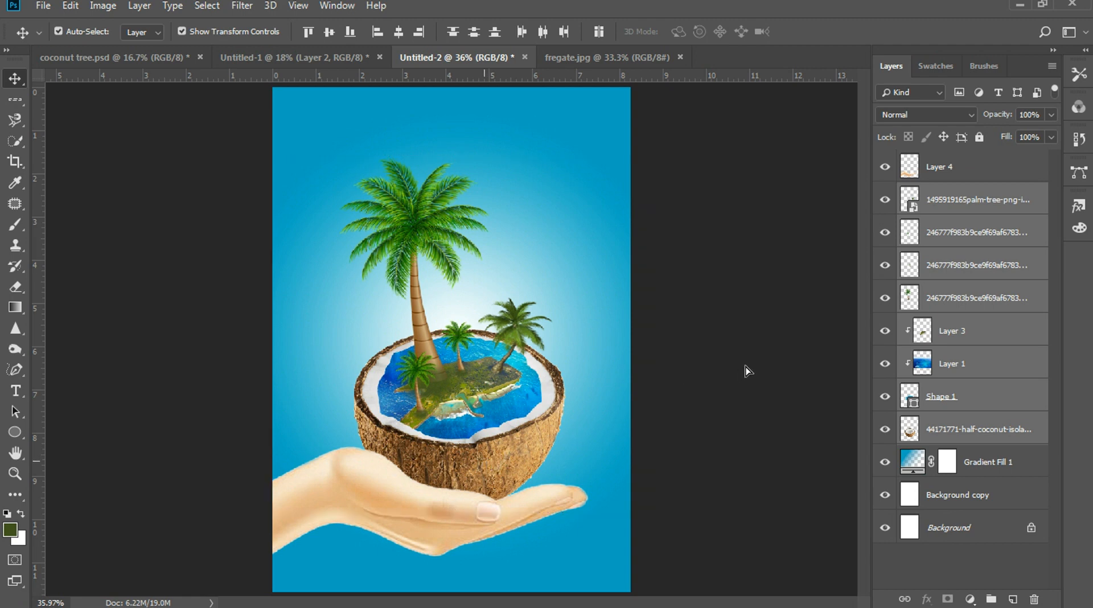
pyautogui.press('ctrl')
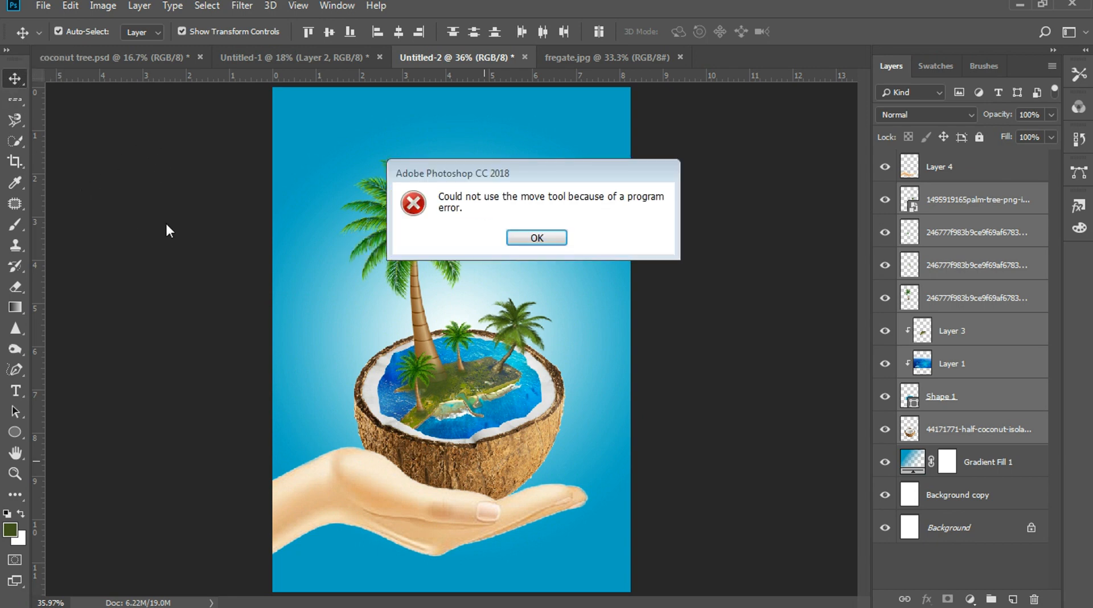
pyautogui.click(537, 239)
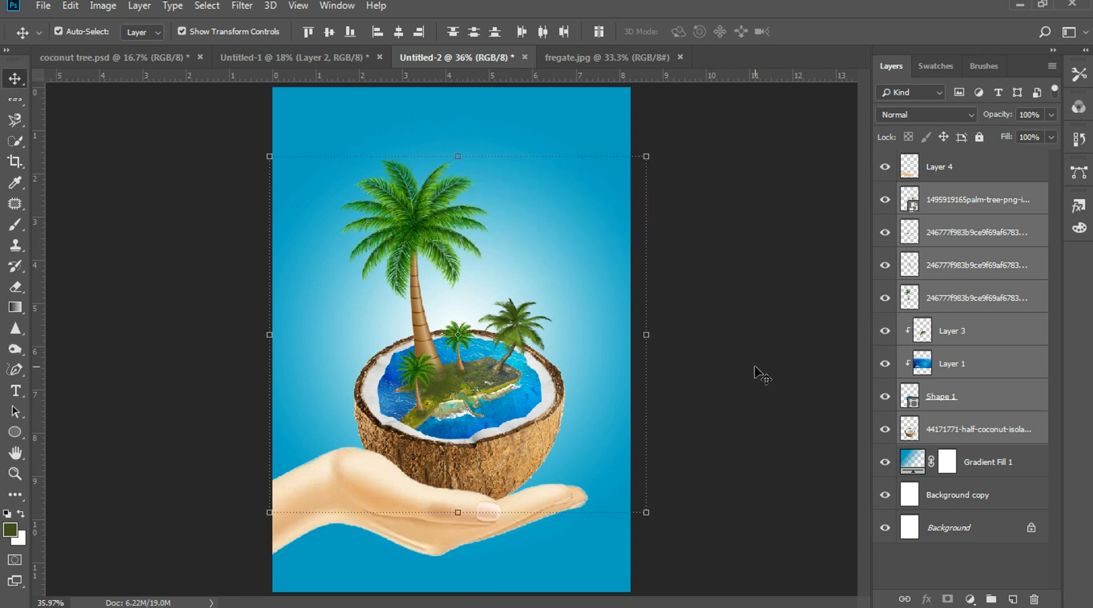
pyautogui.moveTo(500, 453); pyautogui.dragTo(511, 453)
pyautogui.click(740, 384)
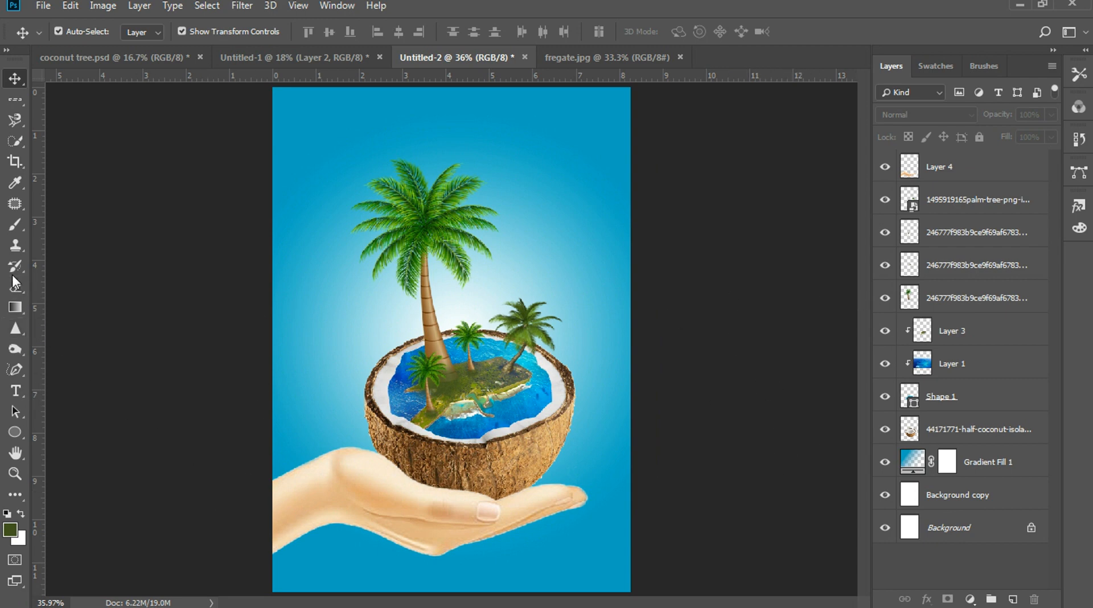
pyautogui.press('ctrl')
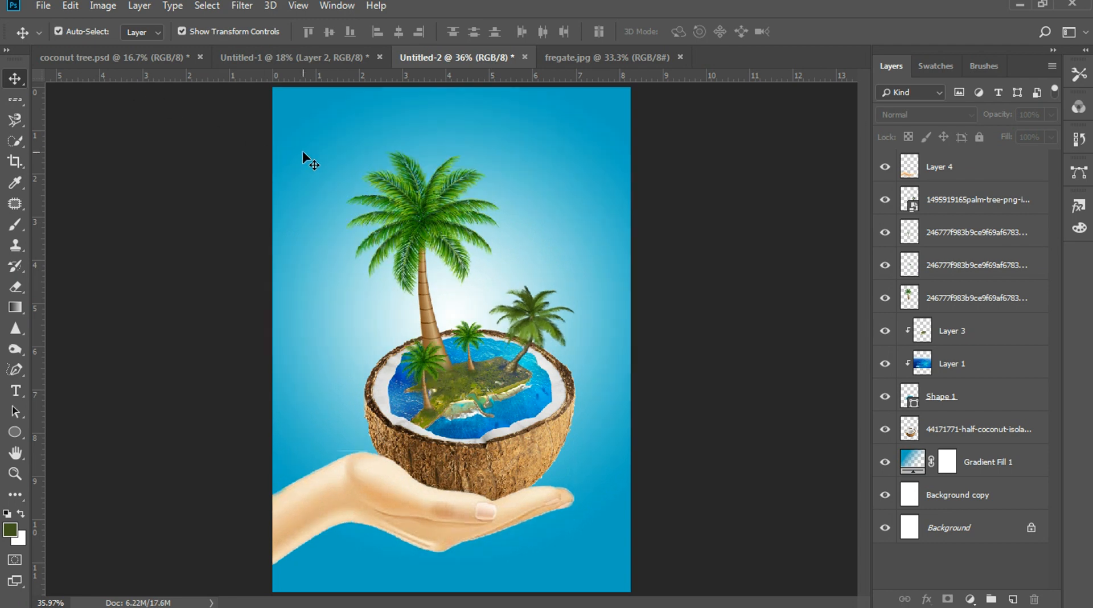
# - Add the title text "Coconut Island" above the big palm and set its font to Impact
pyautogui.click(15, 391)
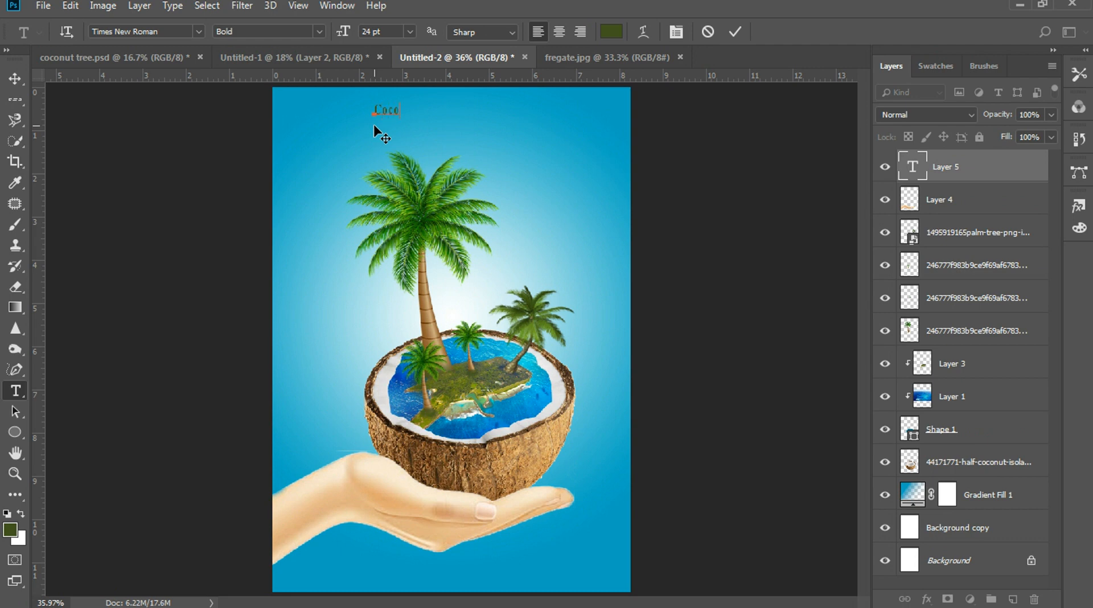
pyautogui.write('nut Island')
pyautogui.moveTo(455, 110); pyautogui.dragTo(358, 104)
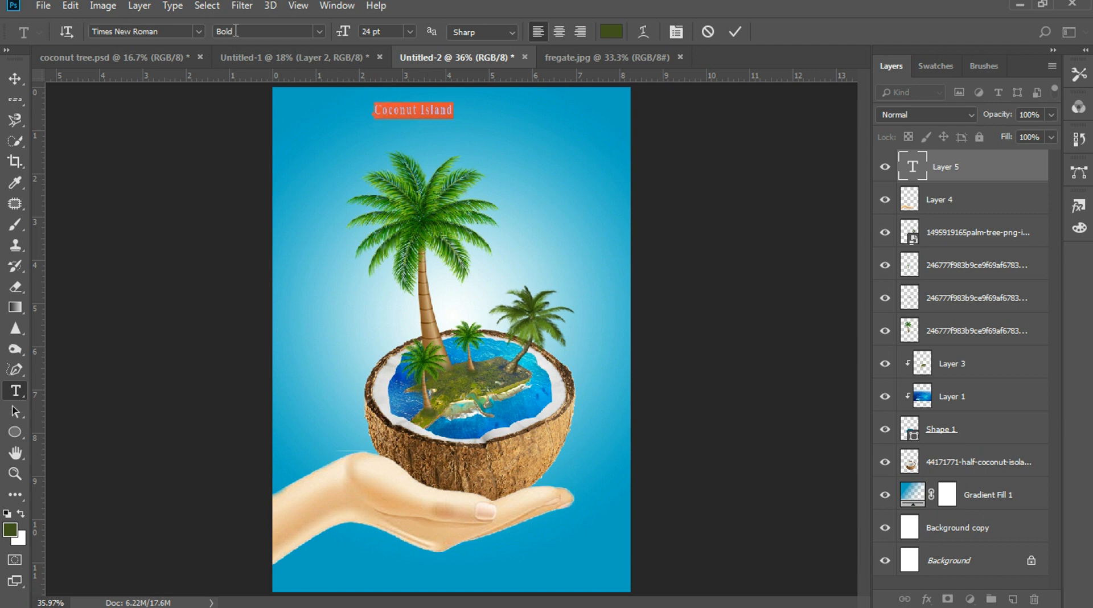
pyautogui.click(199, 32)
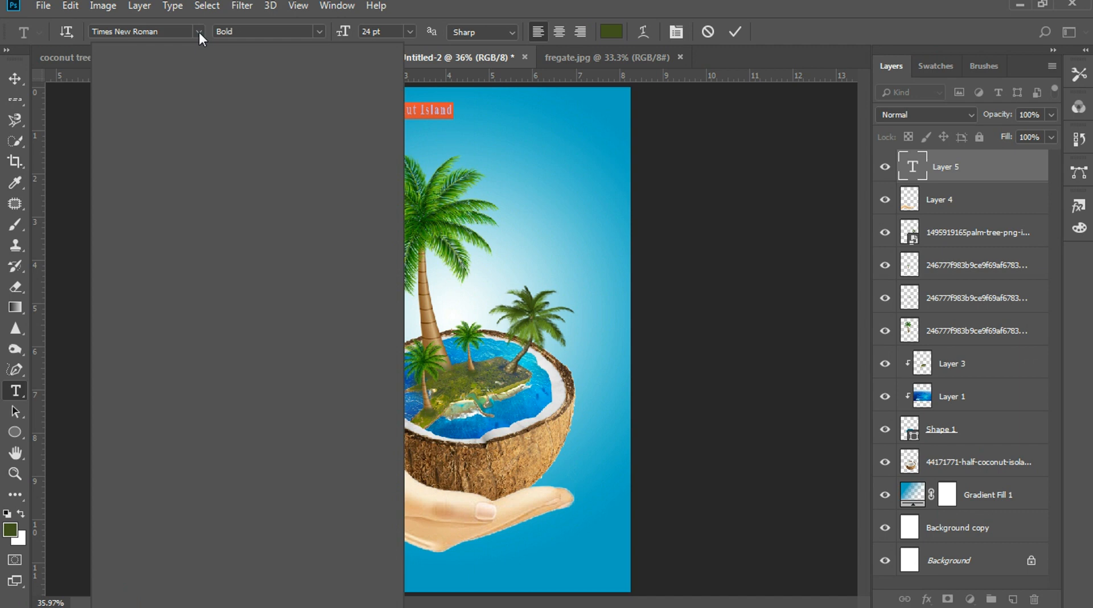
pyautogui.click(199, 32)
pyautogui.click(199, 32)
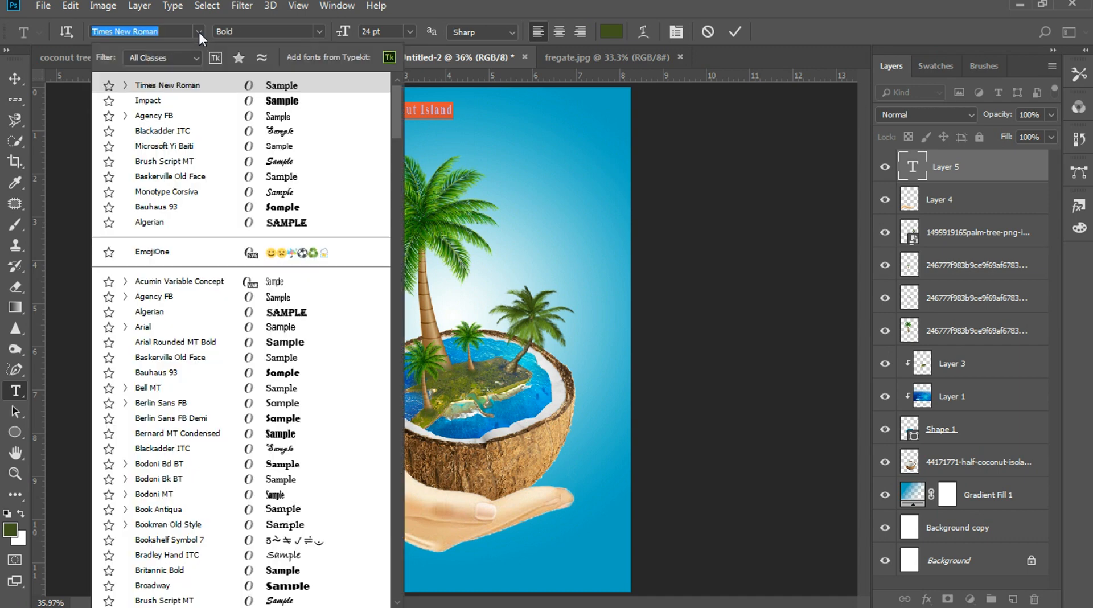
pyautogui.click(158, 103)
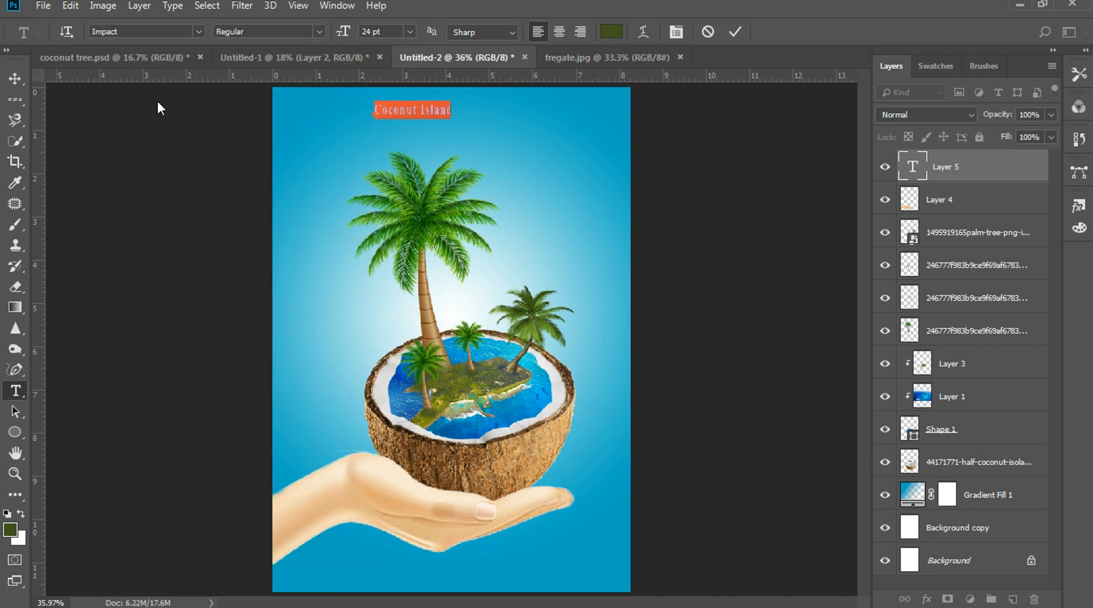
# - Enlarge the title text to 72 pt and move it down and left so it sits fully on the canvas above the palm
pyautogui.click(410, 31)
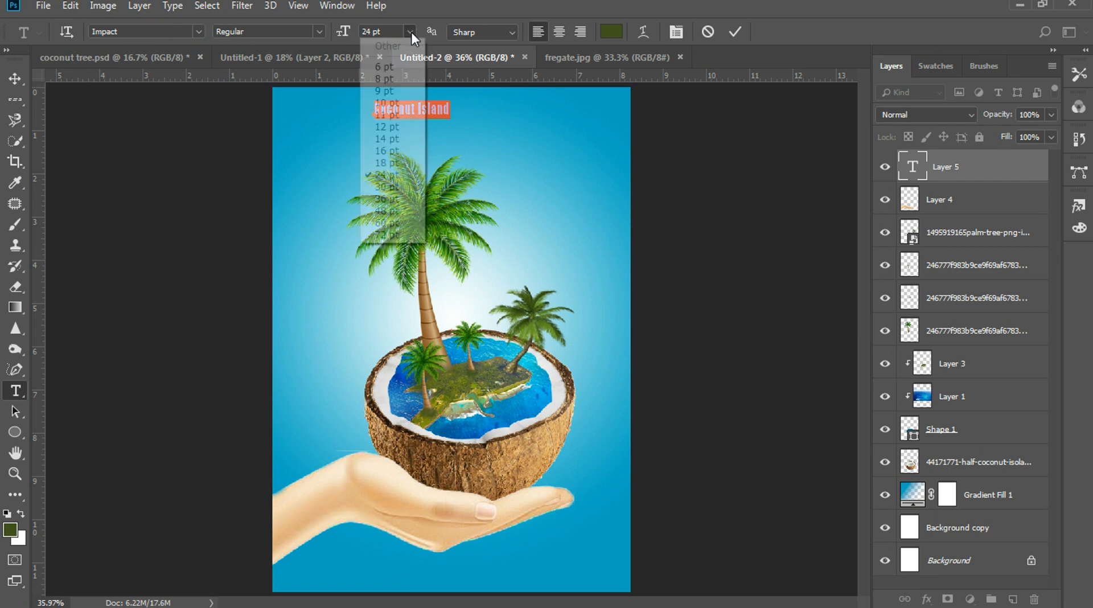
pyautogui.click(385, 223)
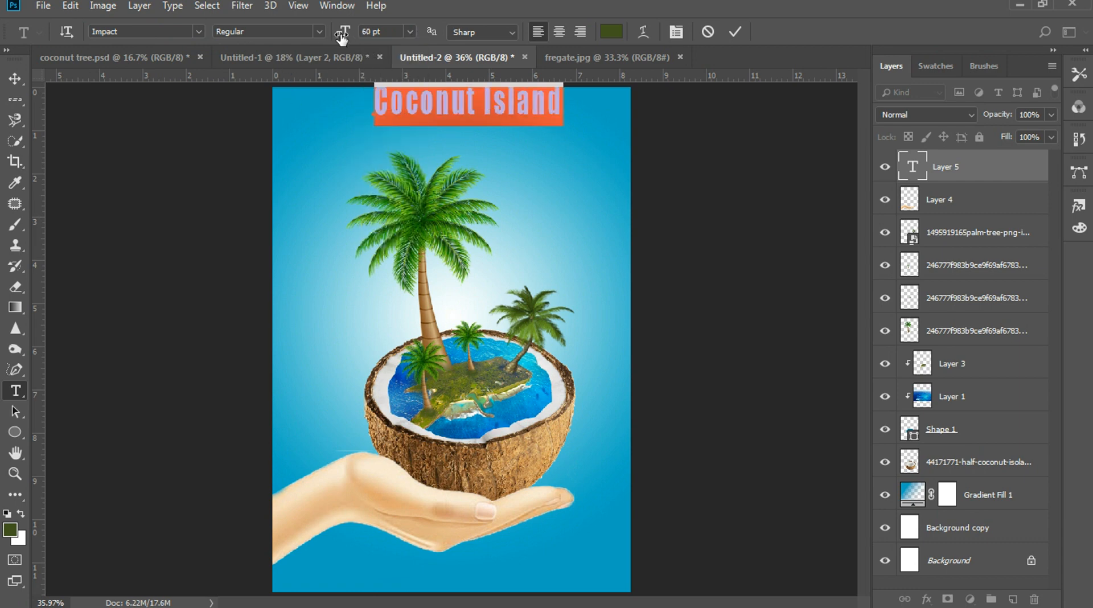
pyautogui.click(410, 32)
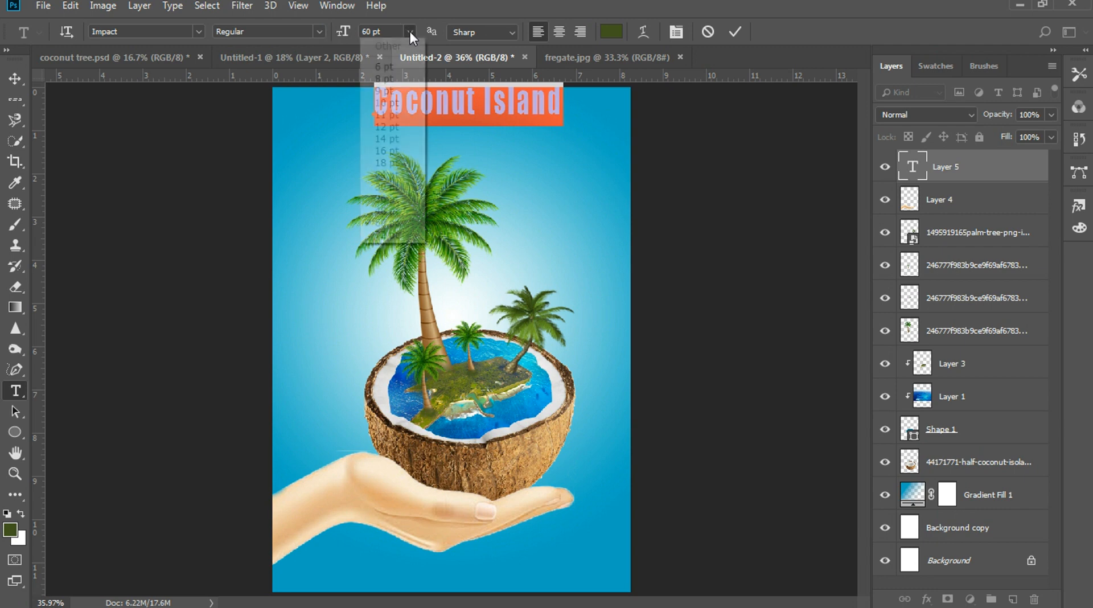
pyautogui.click(378, 234)
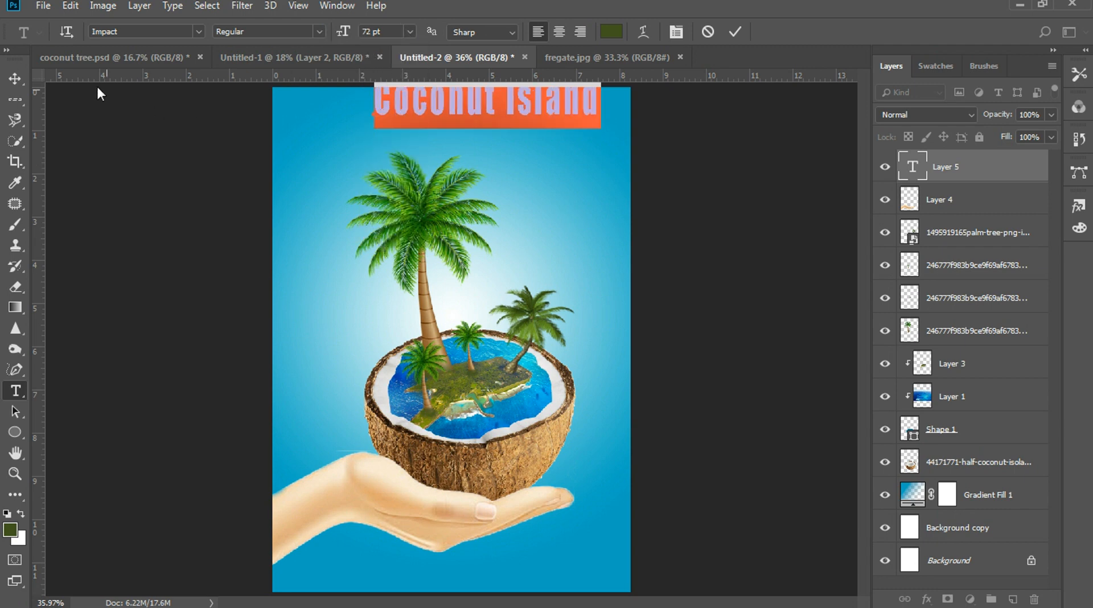
pyautogui.click(17, 81)
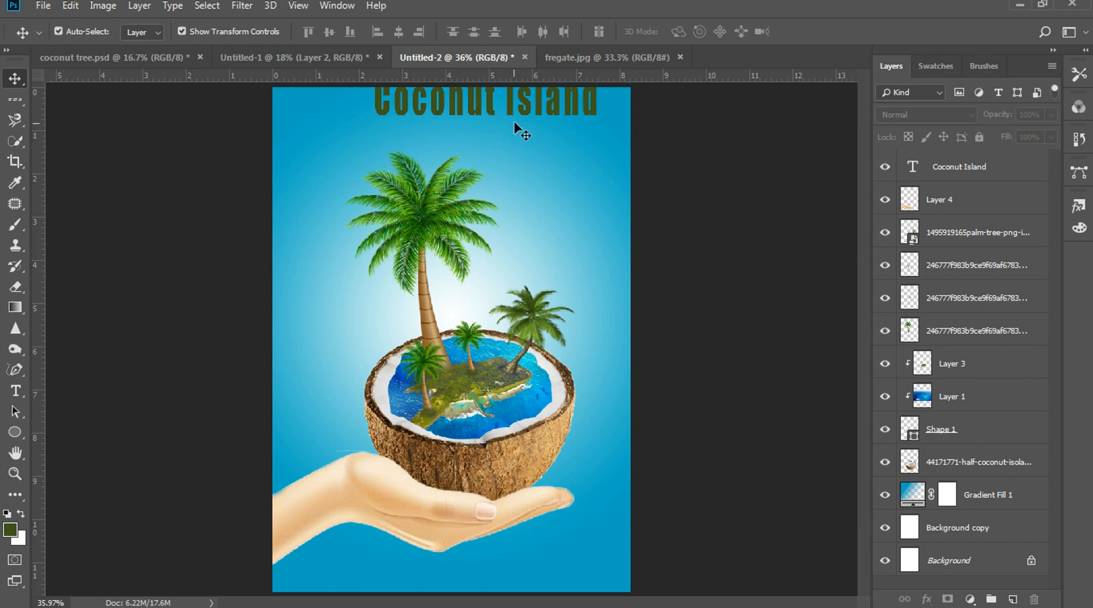
pyautogui.moveTo(472, 109); pyautogui.dragTo(444, 128)
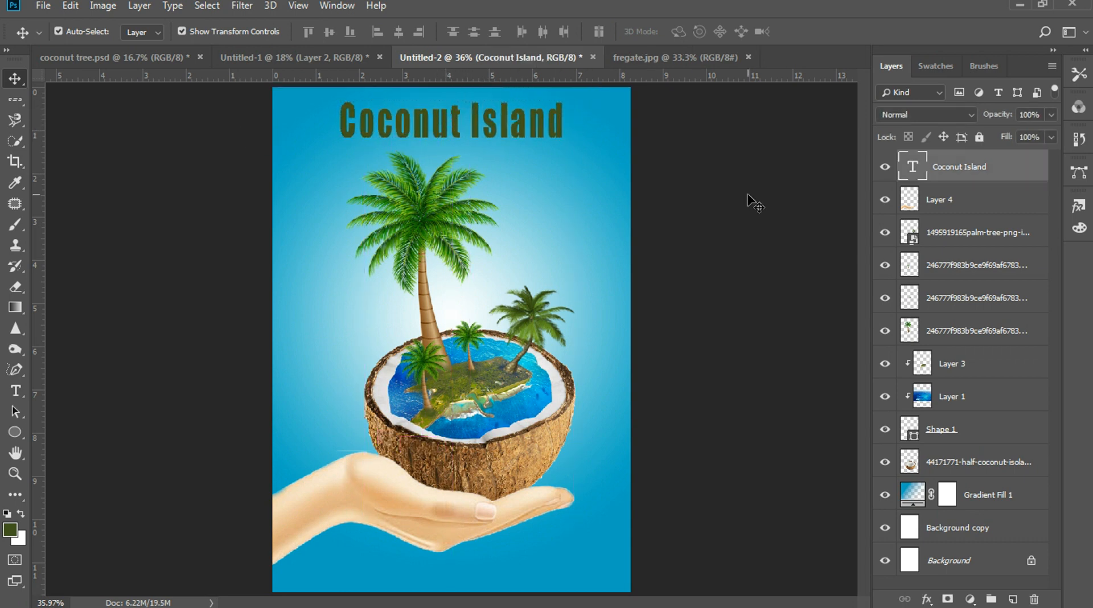
pyautogui.click(747, 195)
# - Change the "Coconut Island" title's text color to near-black 0f0f0f
pyautogui.click(520, 134)
pyautogui.click(16, 390)
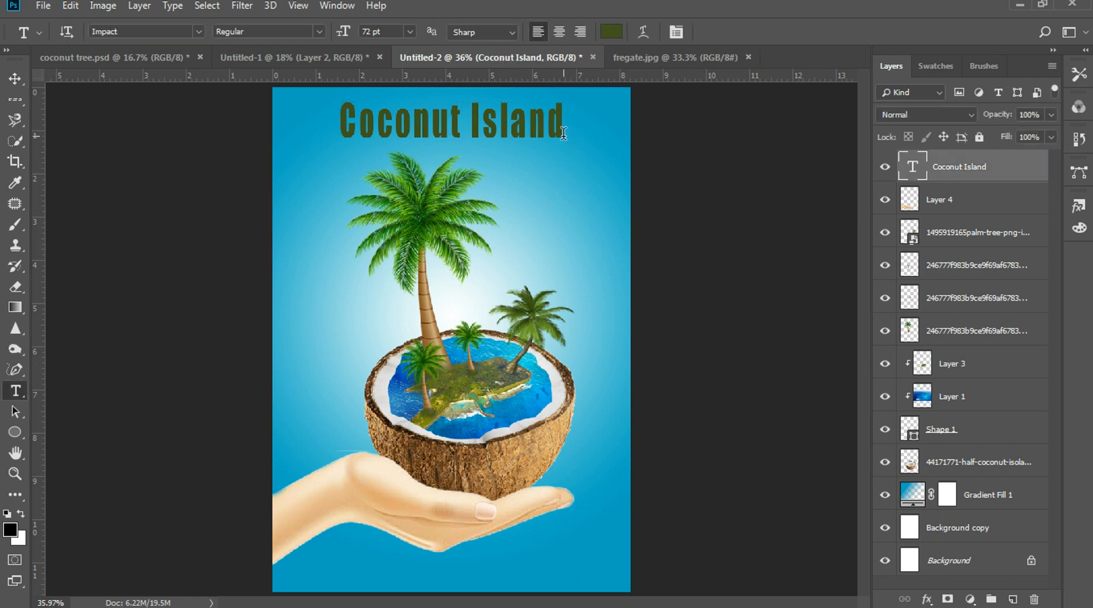
pyautogui.moveTo(563, 132); pyautogui.dragTo(322, 122)
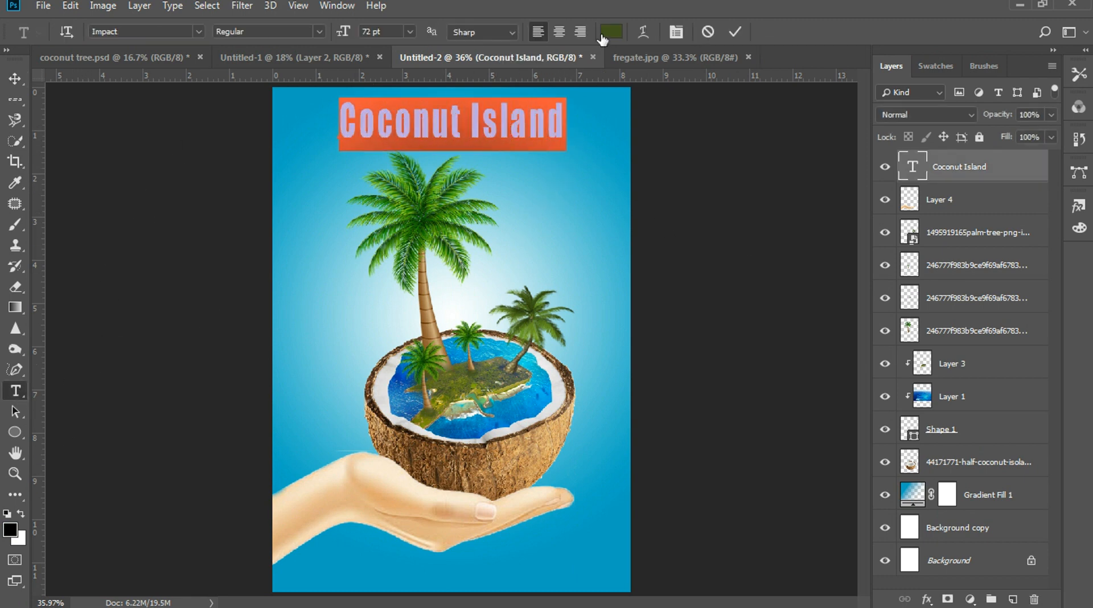
pyautogui.click(609, 32)
pyautogui.click(643, 430)
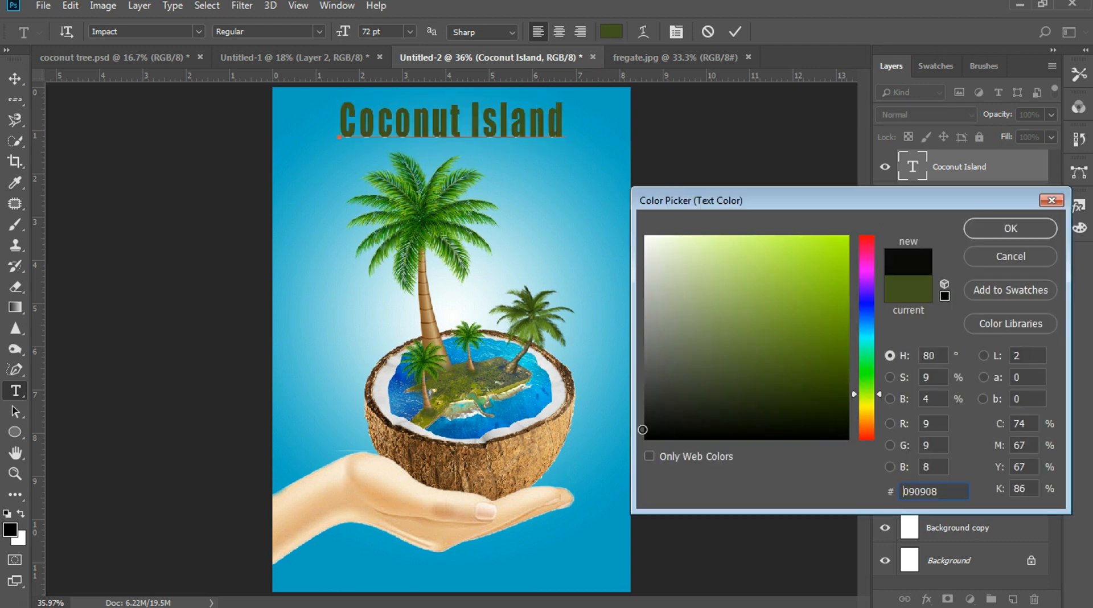
pyautogui.click(645, 427)
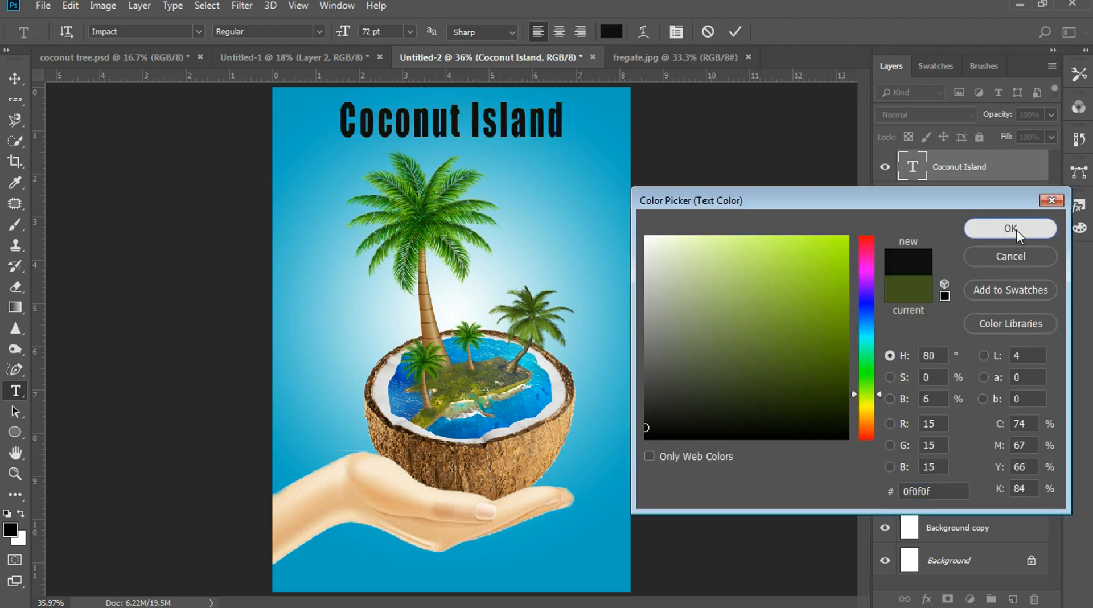
pyautogui.click(1016, 233)
pyautogui.click(776, 261)
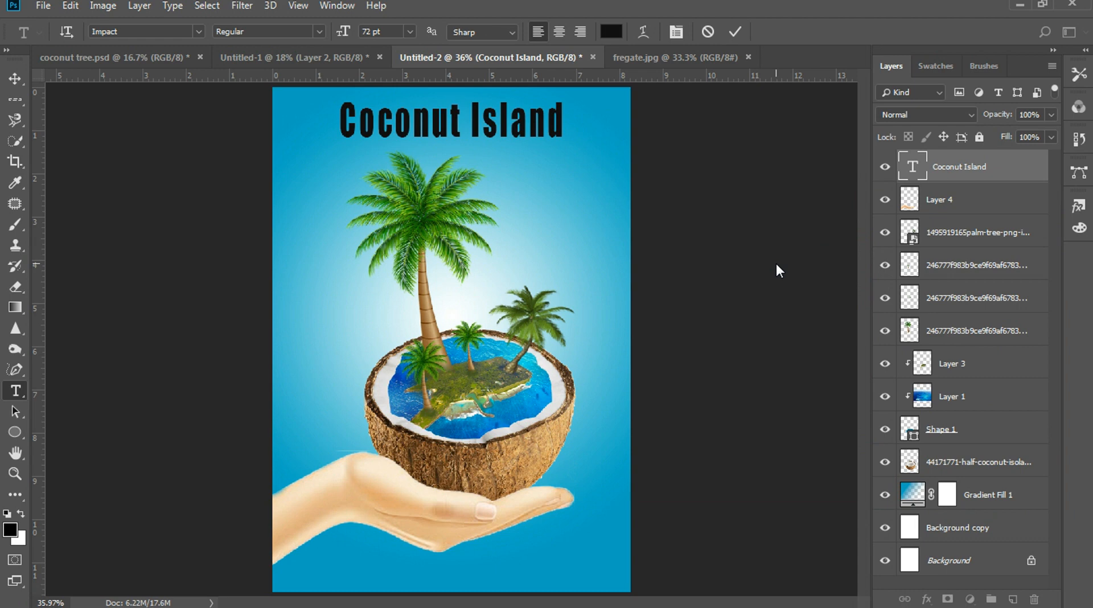
pyautogui.click(488, 112)
pyautogui.click(15, 78)
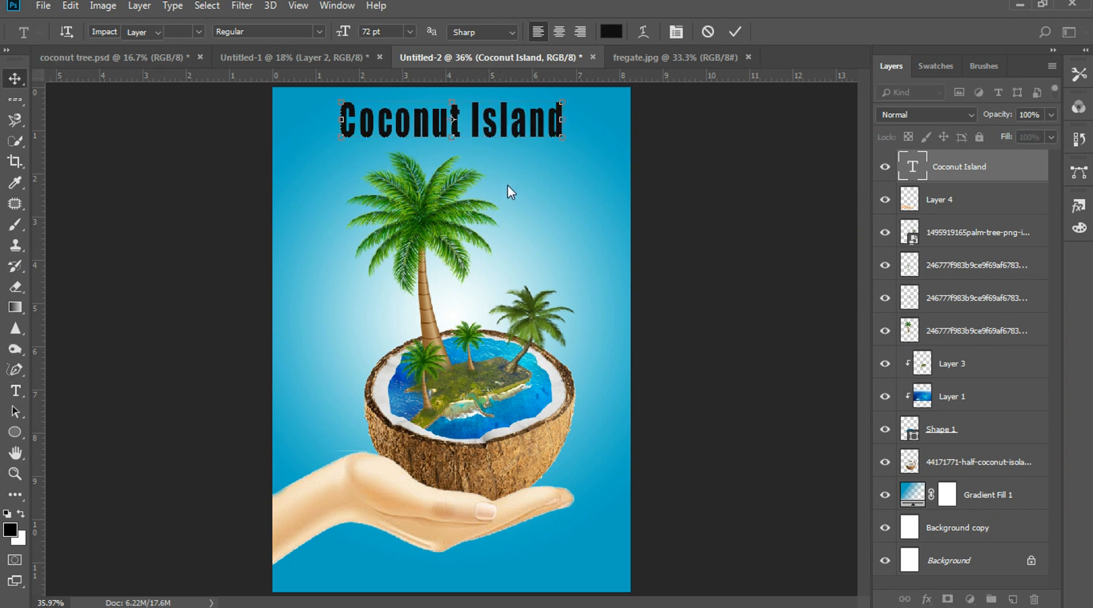
# - Add a white outside Stroke effect of 21 px to the "Coconut Island" title
pyautogui.click(927, 601)
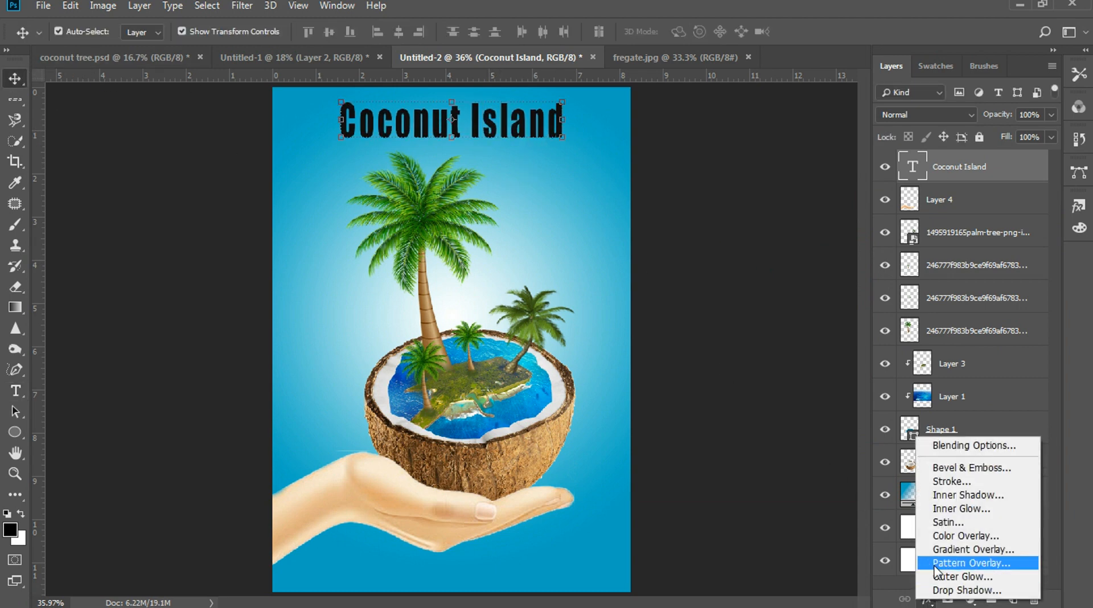
pyautogui.click(949, 481)
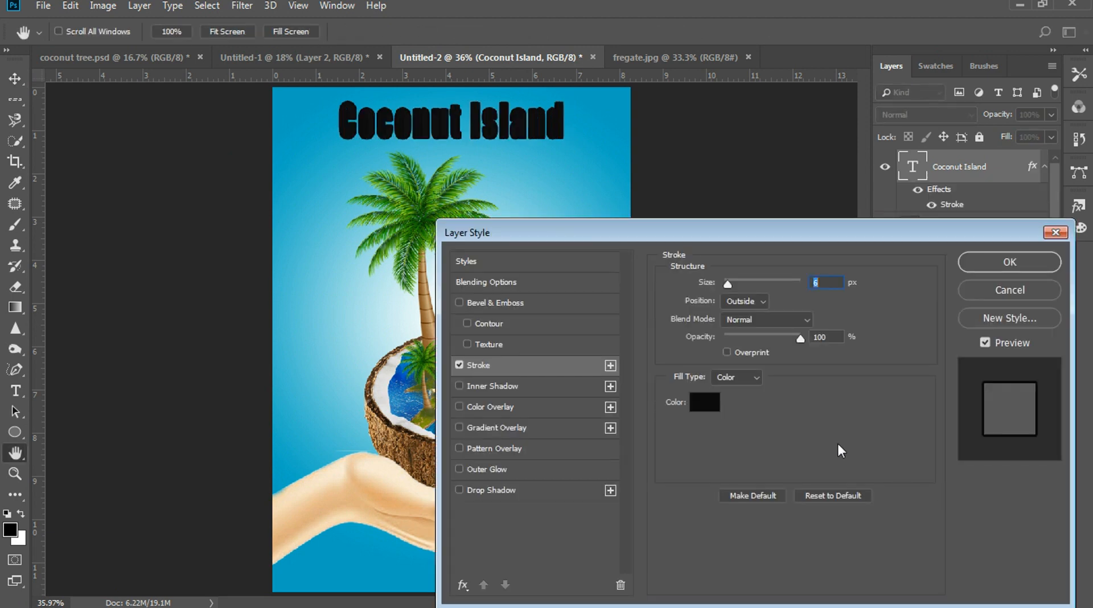
pyautogui.click(704, 401)
pyautogui.click(648, 236)
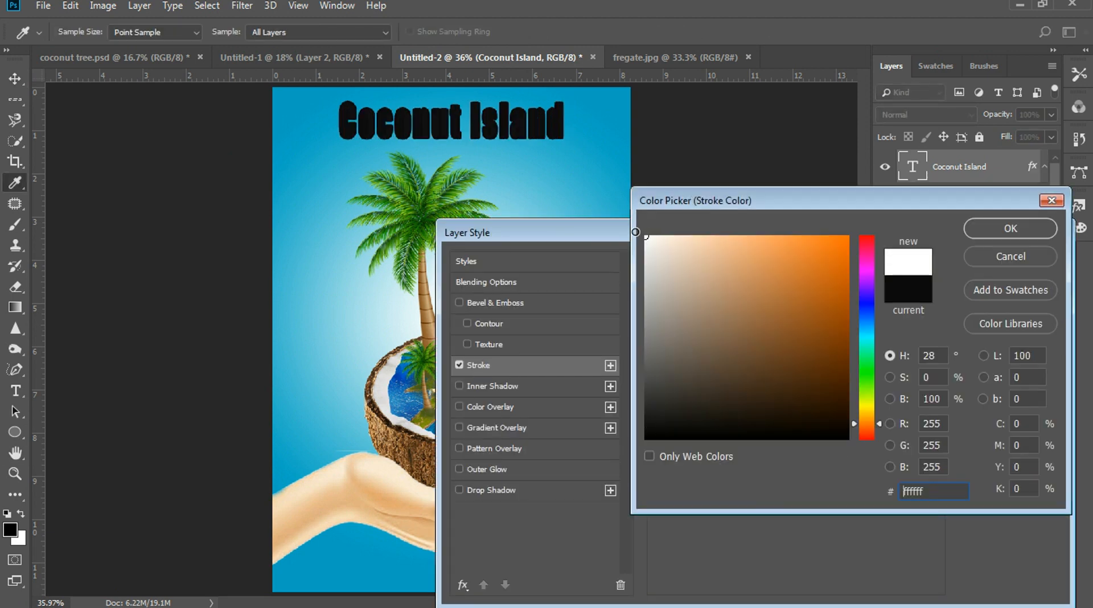
pyautogui.click(996, 229)
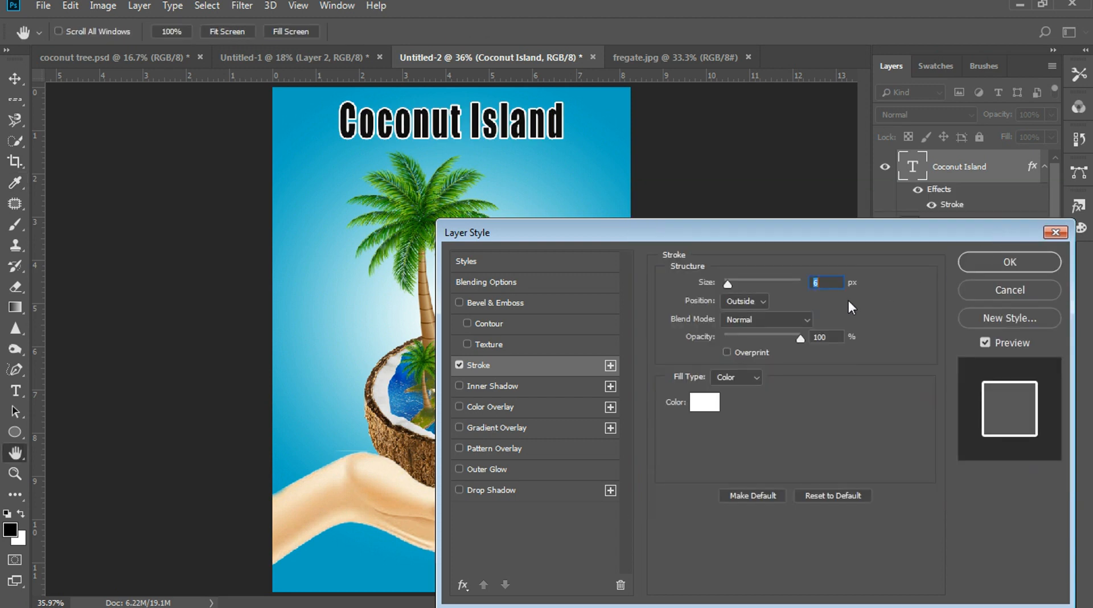
pyautogui.moveTo(726, 282); pyautogui.dragTo(732, 283)
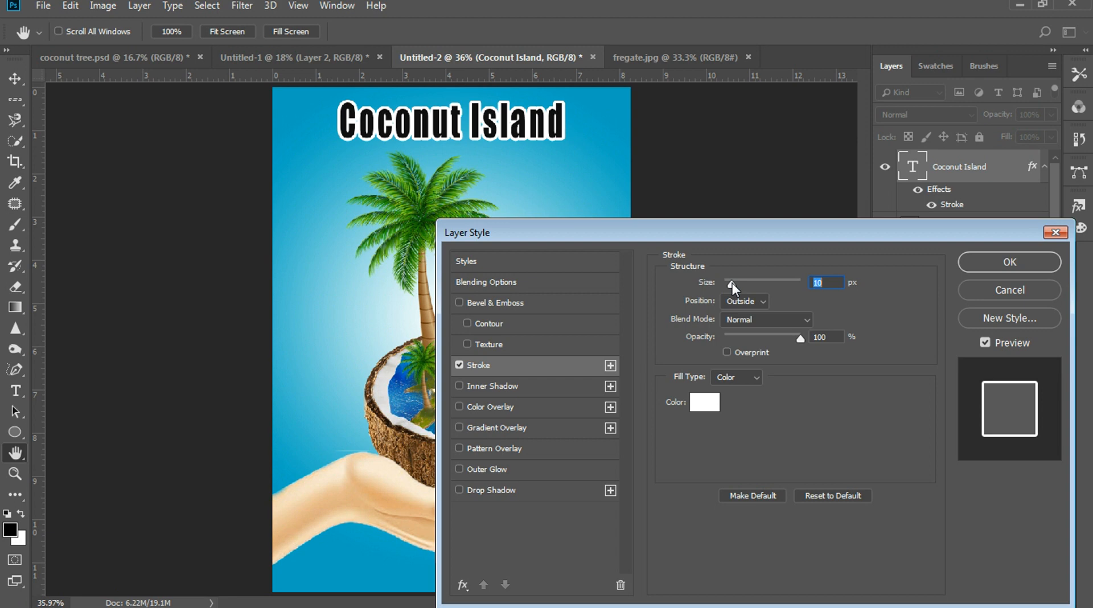
pyautogui.moveTo(732, 282); pyautogui.dragTo(736, 279)
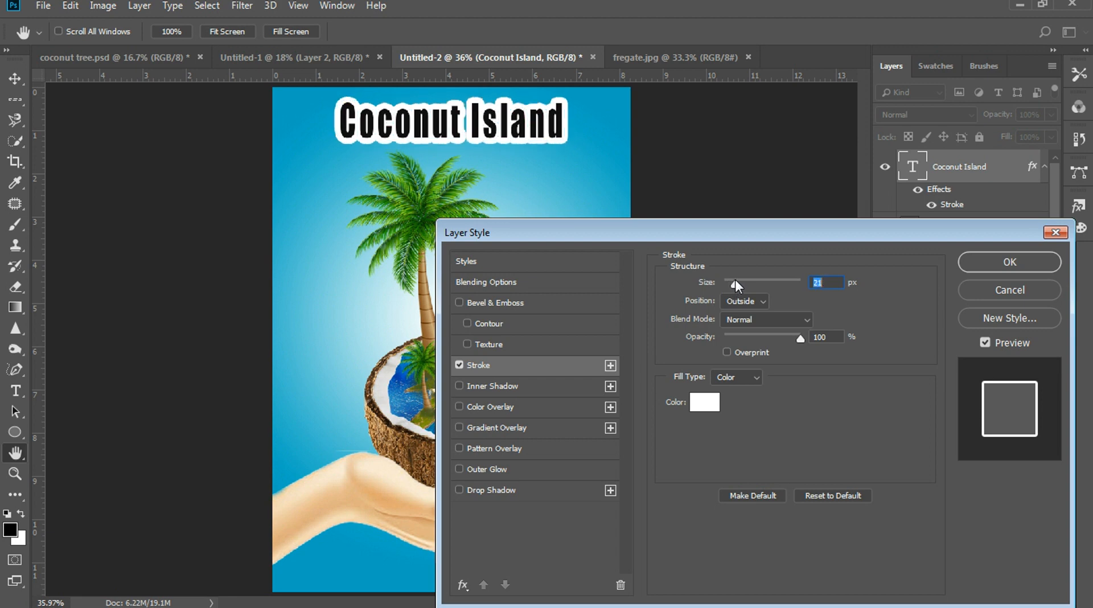
pyautogui.click(1009, 266)
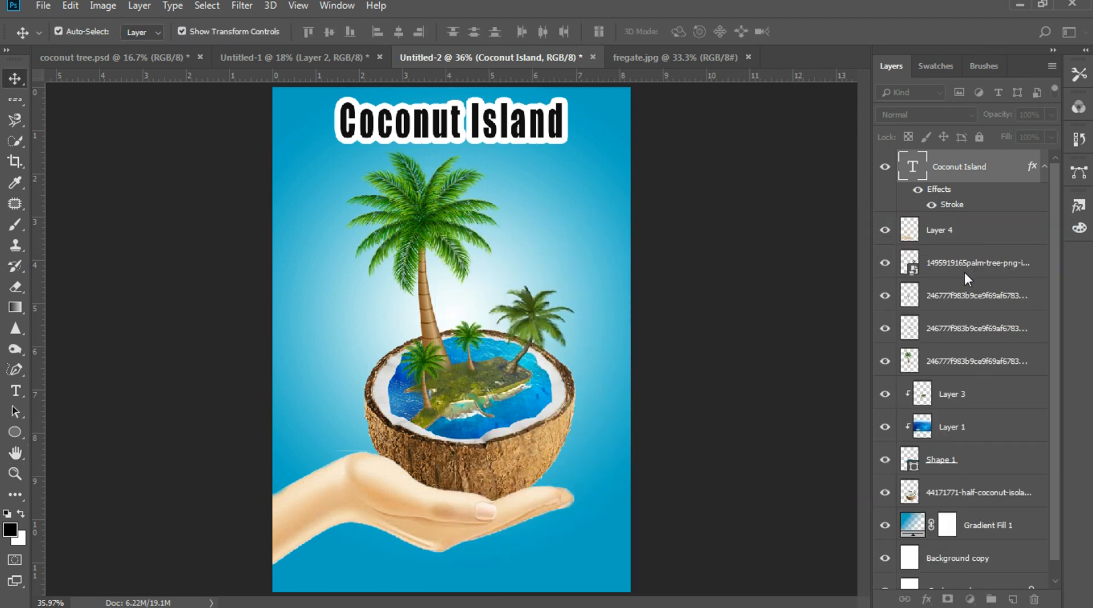
pyautogui.click(171, 245)
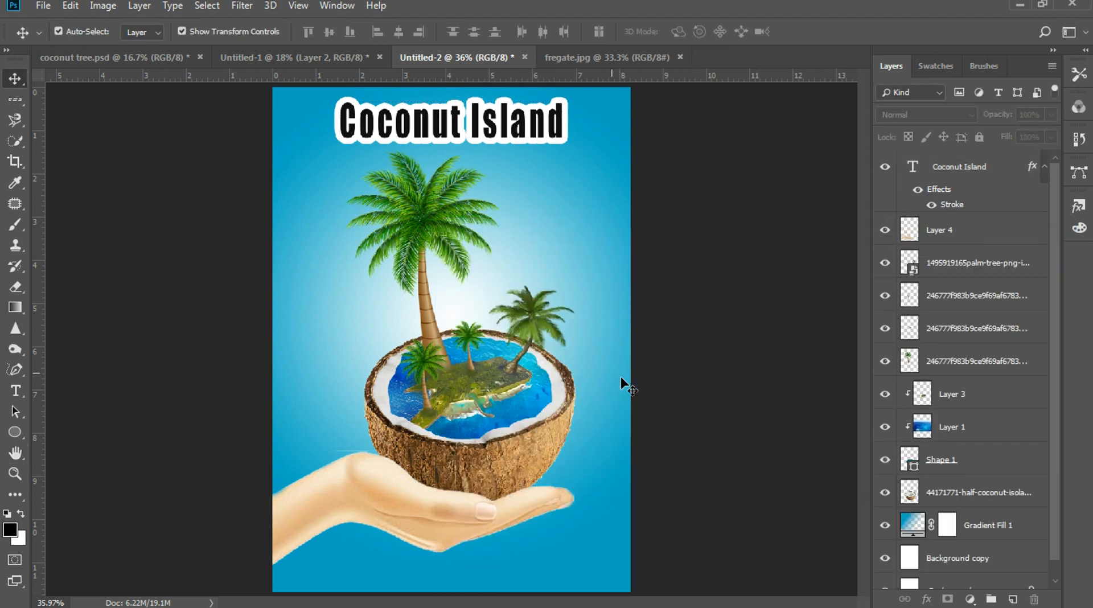
pyautogui.click(540, 330)
pyautogui.click(779, 328)
pyautogui.click(385, 517)
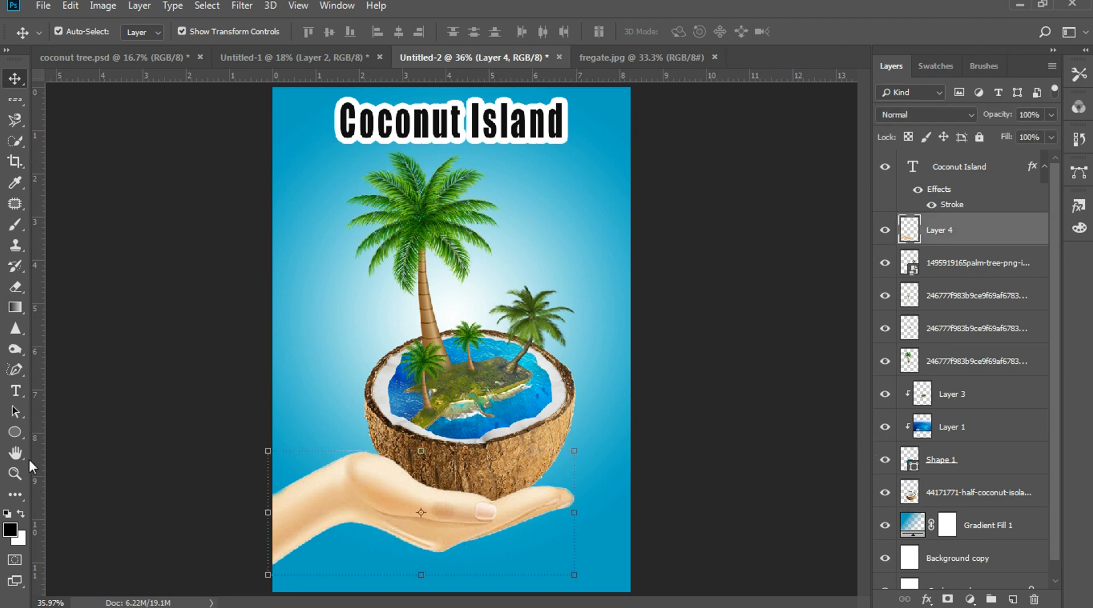
pyautogui.click(496, 140)
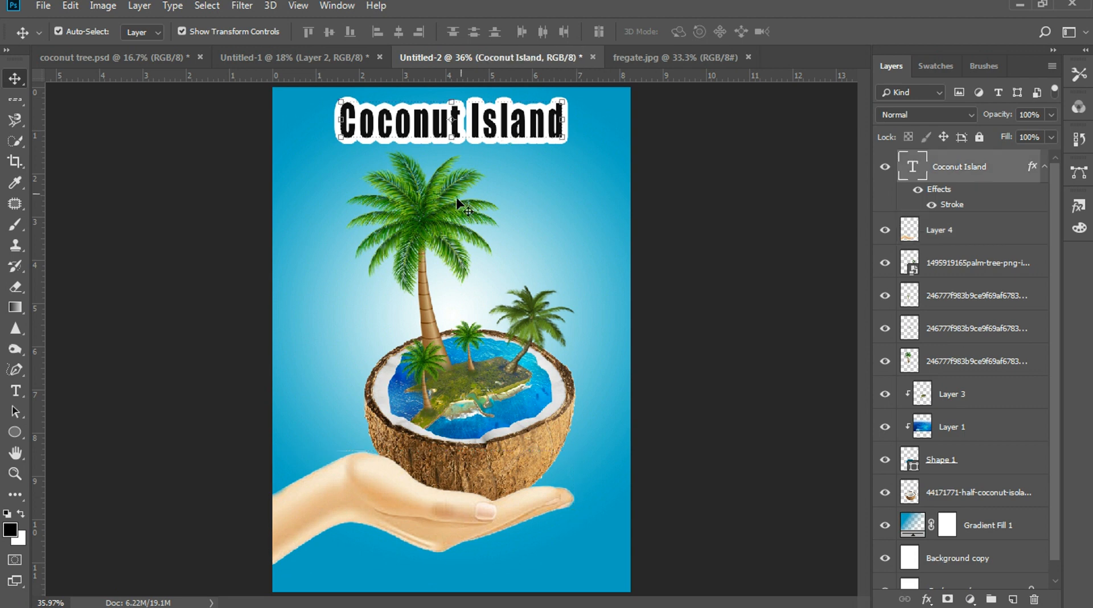
# - Scale the big palm tree down to about 91.5%, keeping its base on the island
pyautogui.click(430, 215)
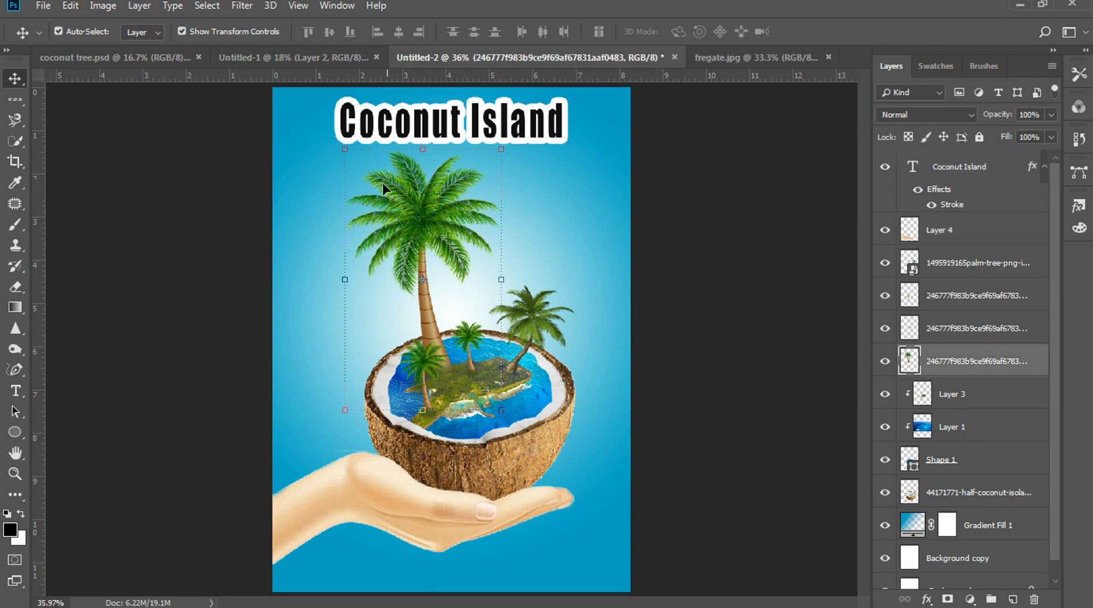
pyautogui.moveTo(344, 149); pyautogui.dragTo(354, 173)
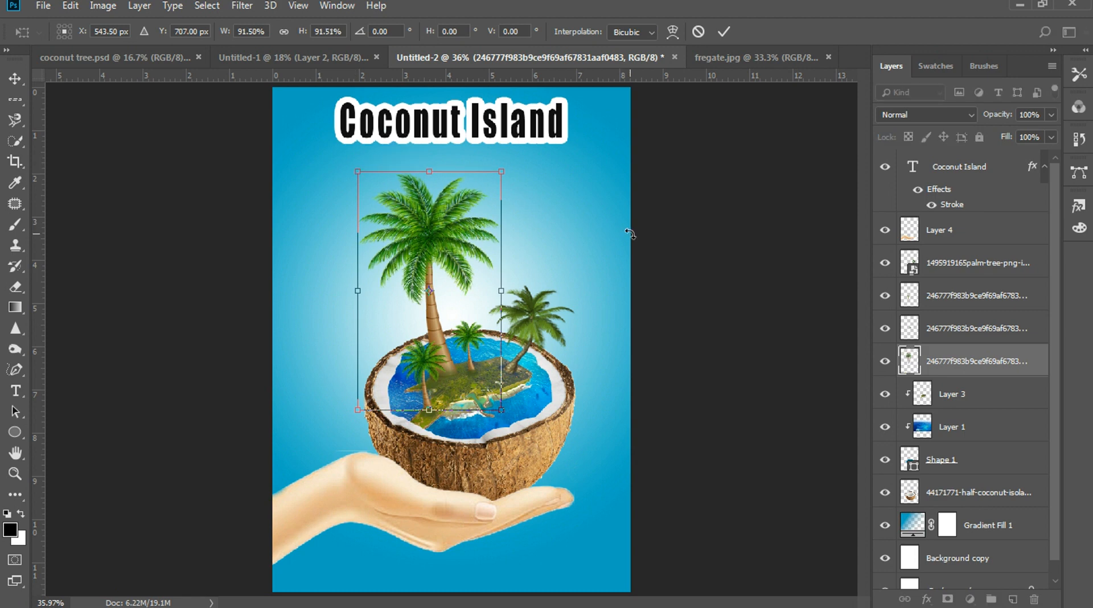
pyautogui.press('Return')
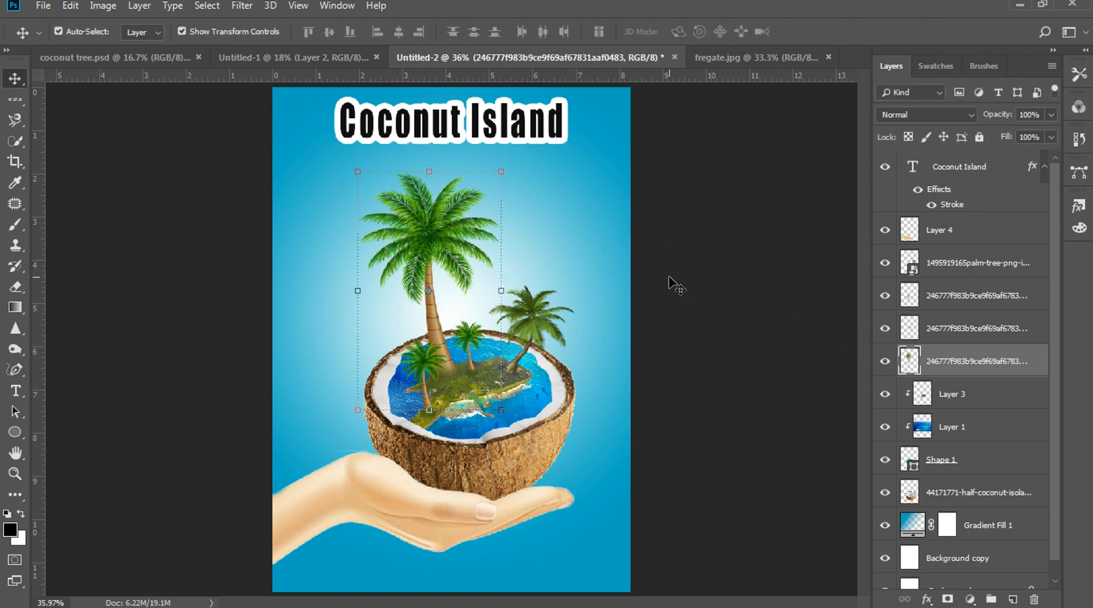
pyautogui.click(675, 285)
# - Preview the whole composition in full screen mode and return to the standard screen mode
pyautogui.click(16, 581)
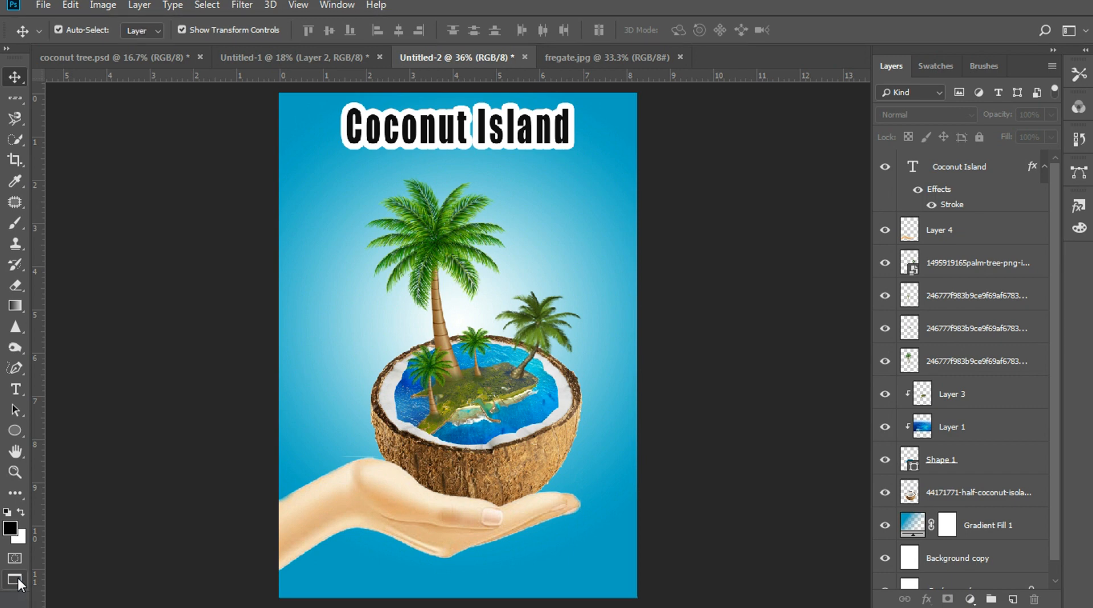
pyautogui.click(15, 581)
pyautogui.click(15, 580)
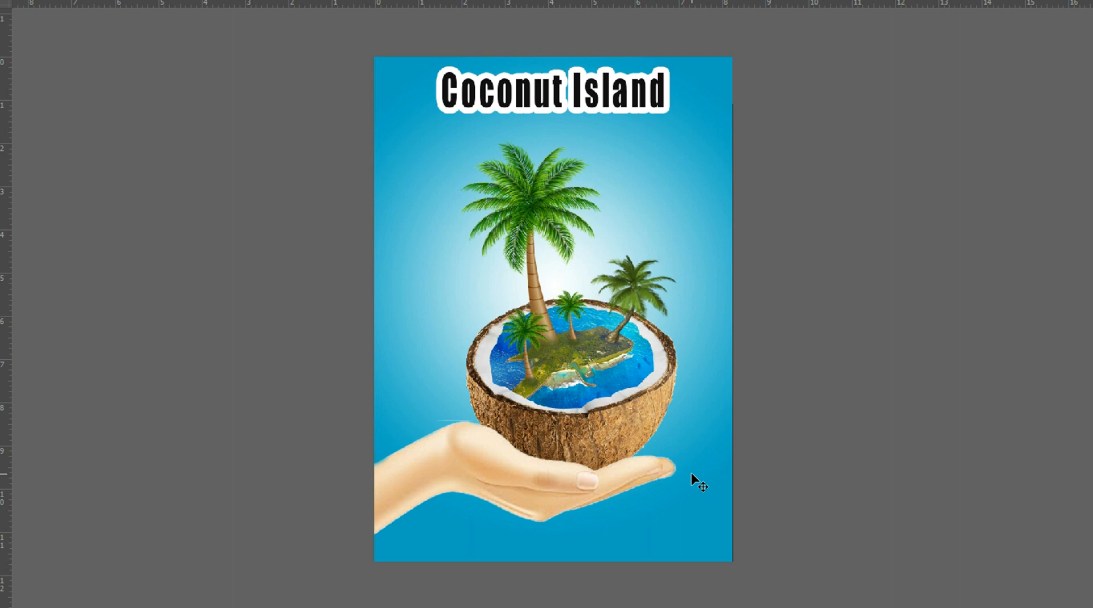
pyautogui.moveTo(1090, 341)
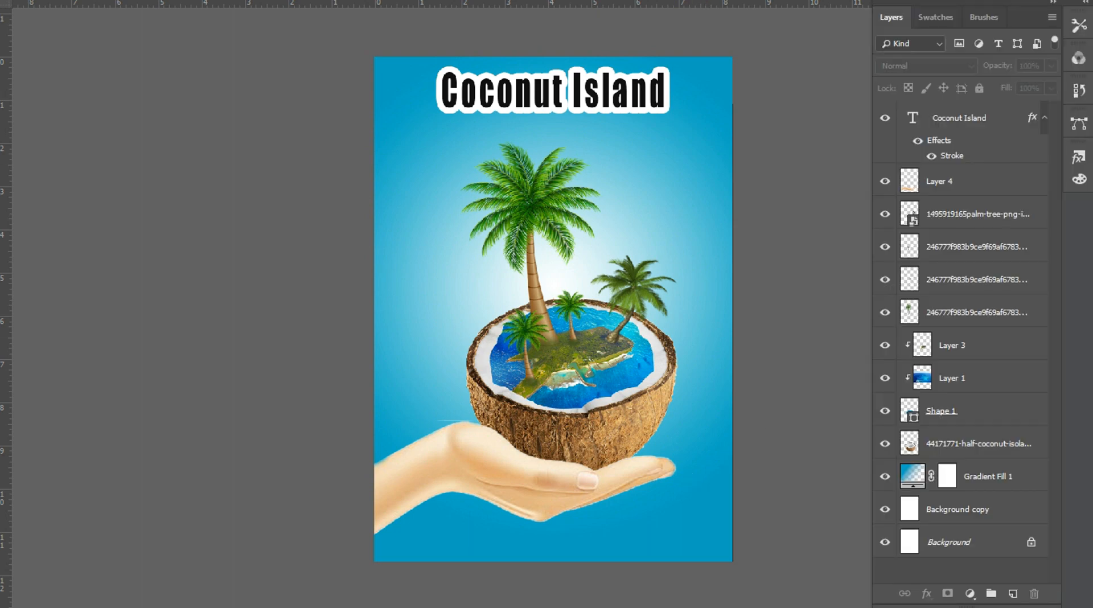
pyautogui.press('f')
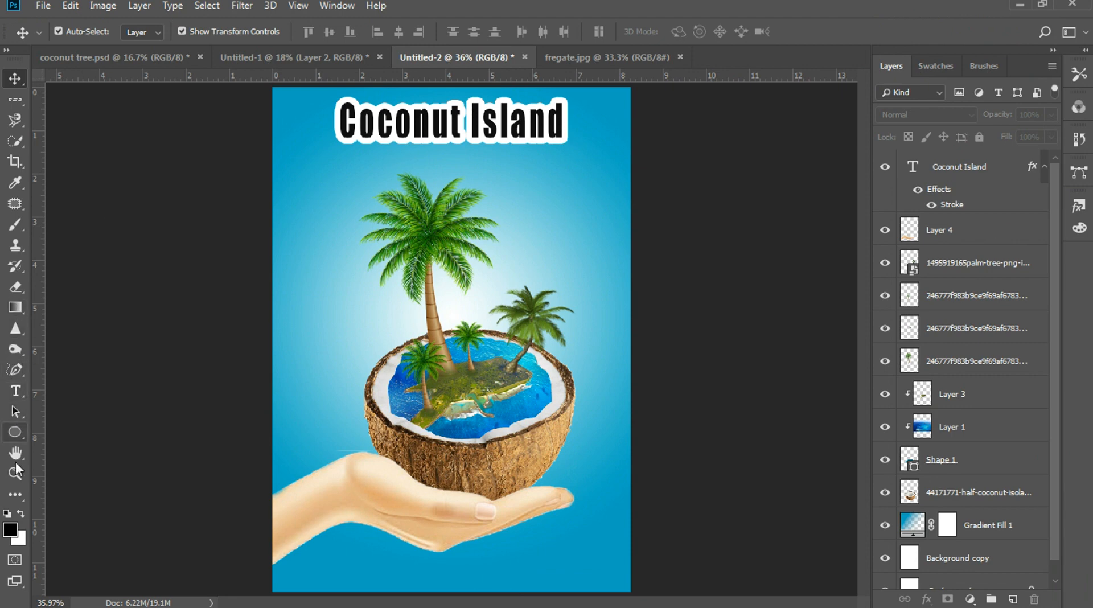
# - Draw a rectangle shape of about 1183 x 1708 px, inset slightly from all canvas edges
pyautogui.click(15, 432)
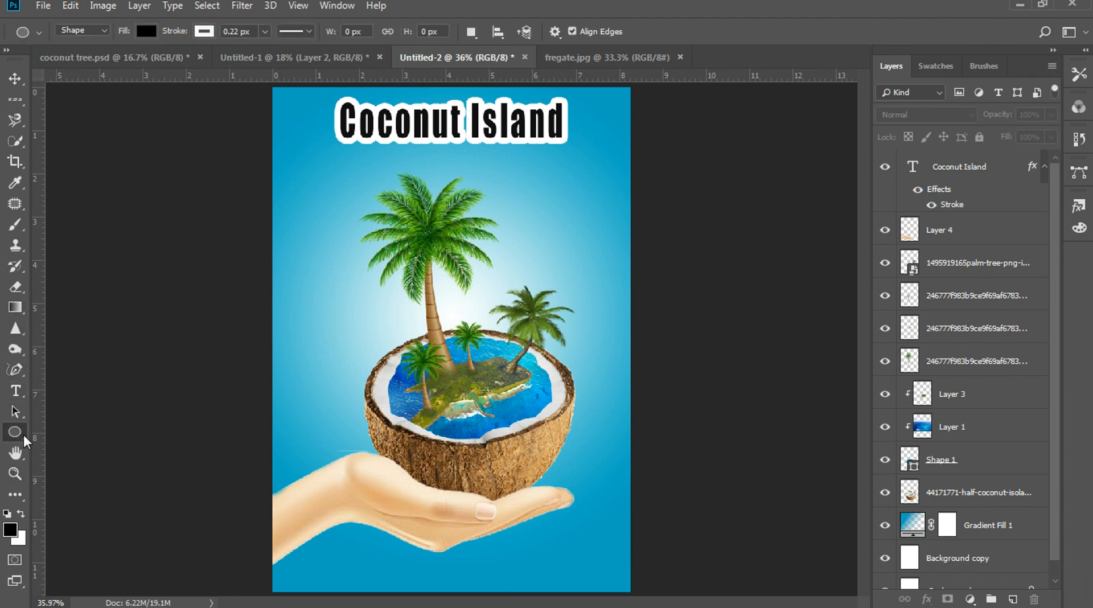
pyautogui.rightClick(22, 435)
pyautogui.click(65, 434)
pyautogui.moveTo(283, 96); pyautogui.dragTo(623, 585)
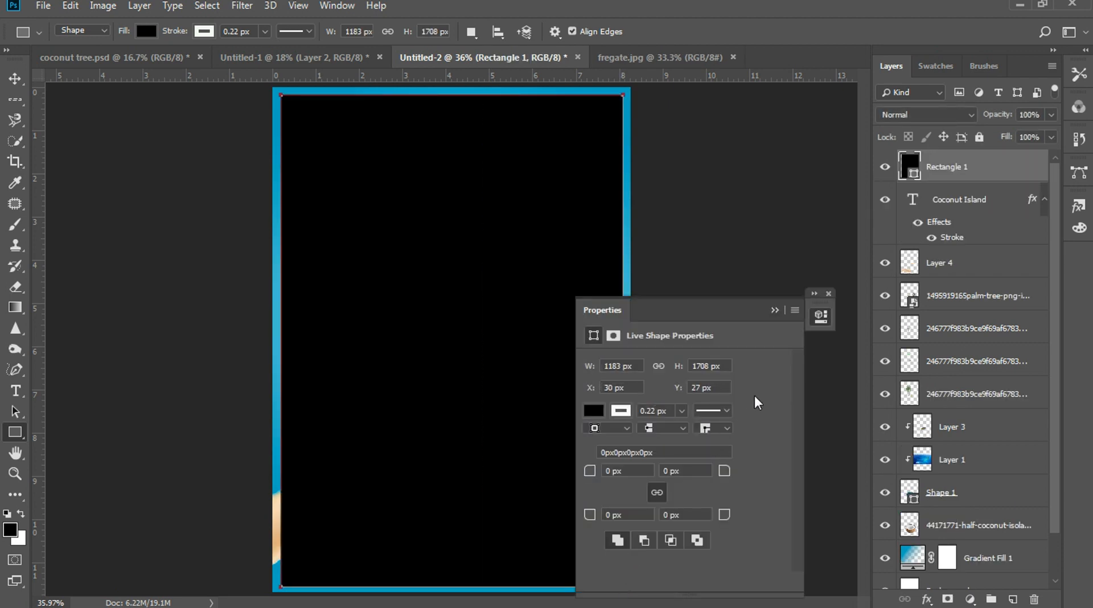
# - Set the border rectangle's fill to no color so the artwork shows through
pyautogui.click(593, 411)
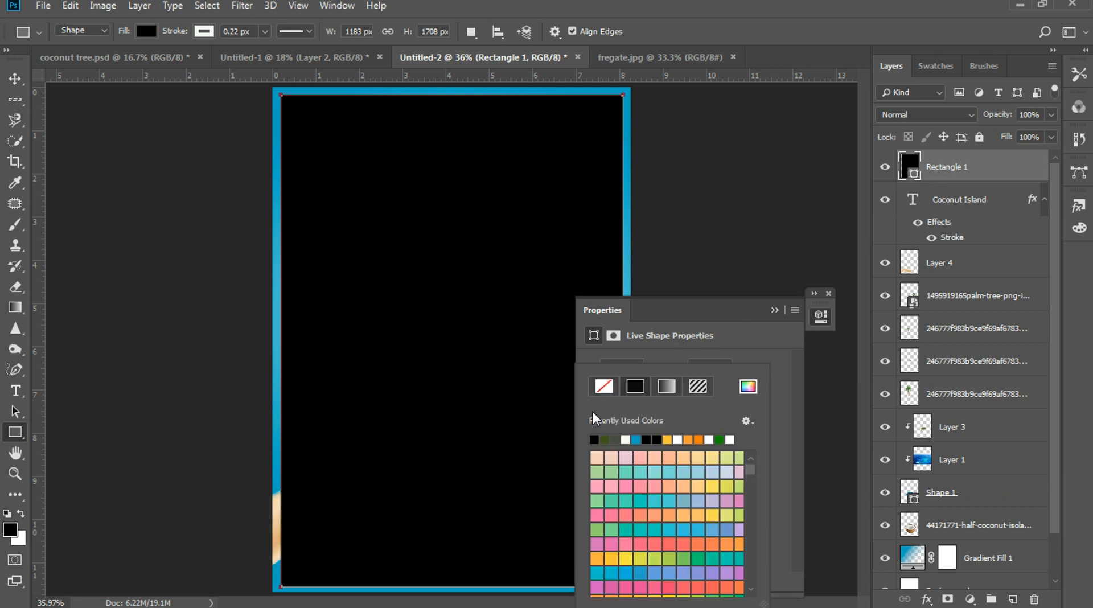
pyautogui.click(604, 386)
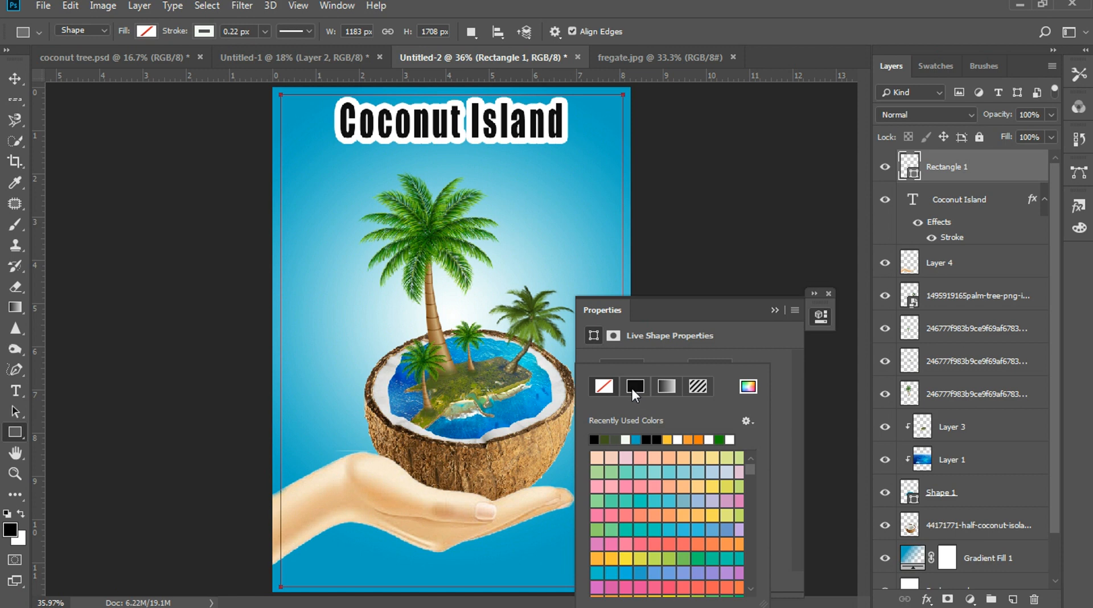
pyautogui.click(634, 390)
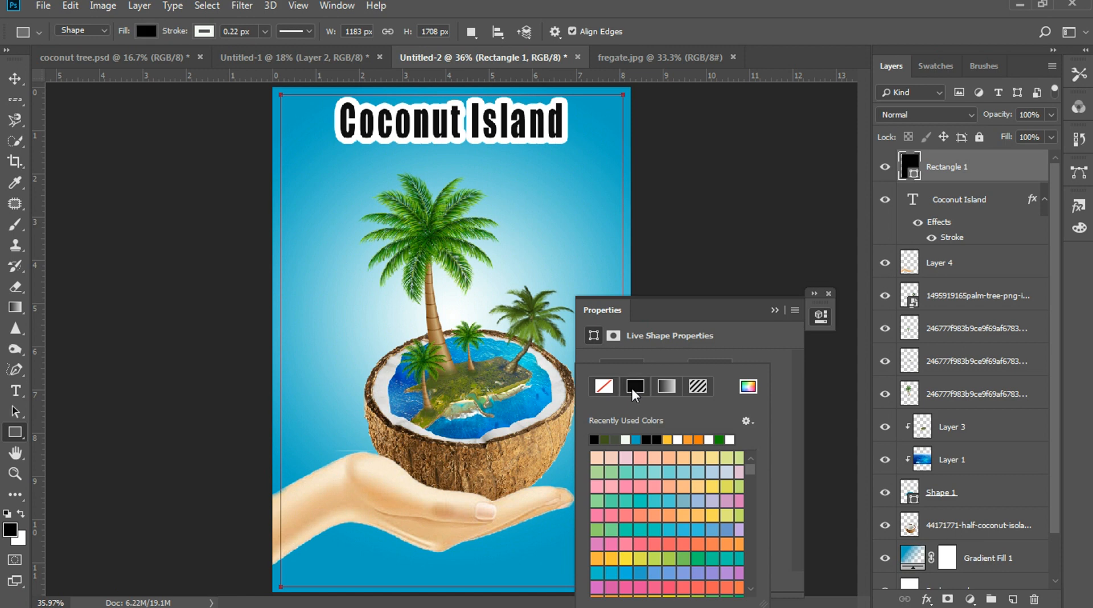
pyautogui.click(603, 387)
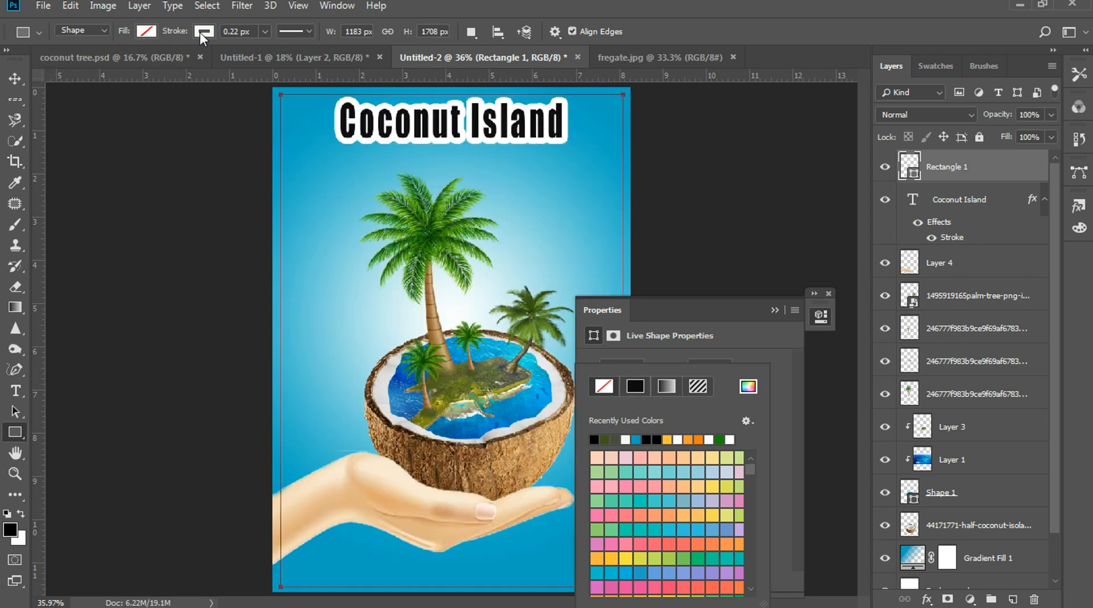
# - Thicken the border rectangle's white stroke to about 2.83 px and close its shape properties
pyautogui.click(147, 31)
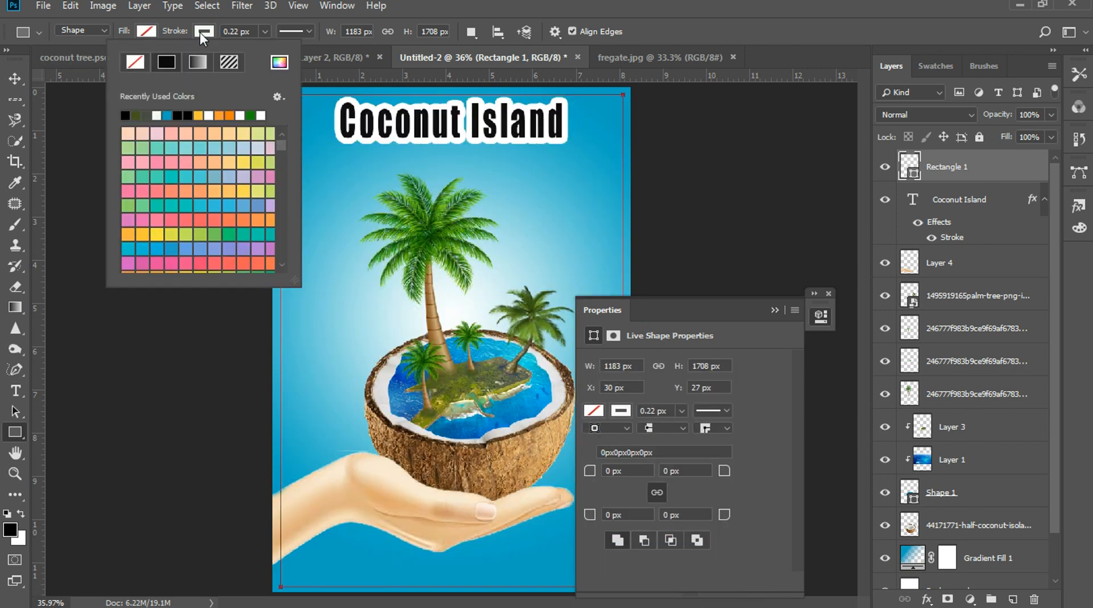
pyautogui.click(265, 32)
pyautogui.moveTo(264, 50); pyautogui.dragTo(276, 51)
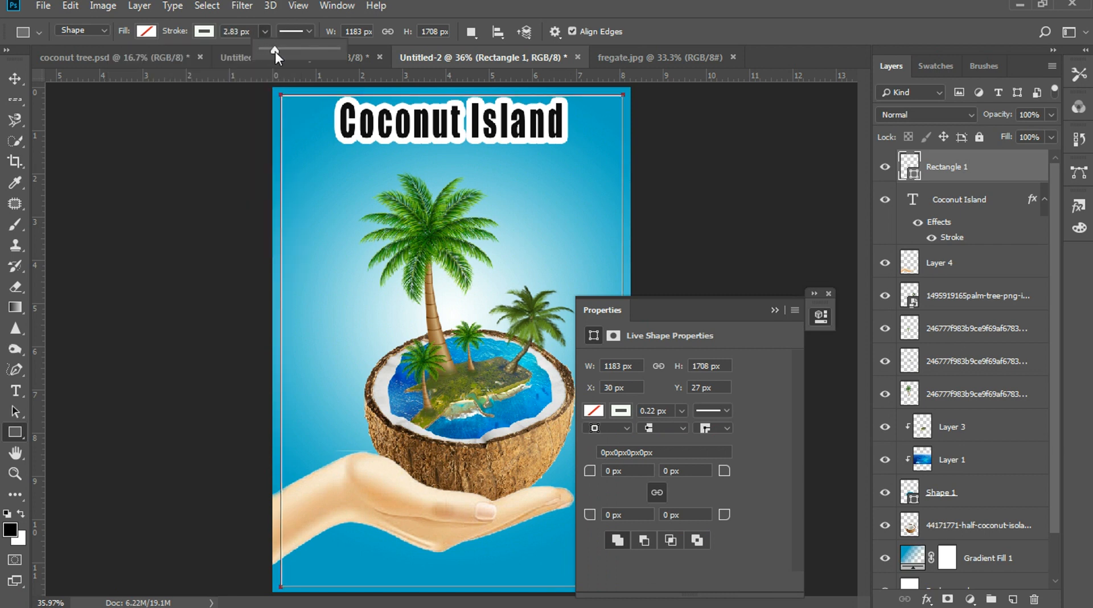
pyautogui.press('Return')
pyautogui.click(17, 79)
pyautogui.click(123, 188)
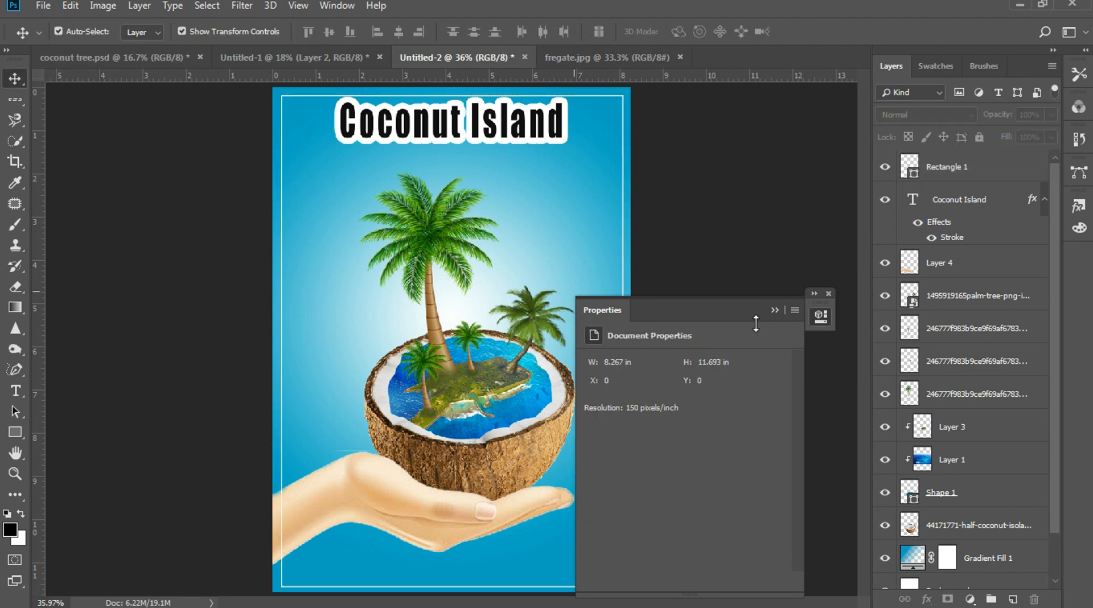
pyautogui.click(829, 294)
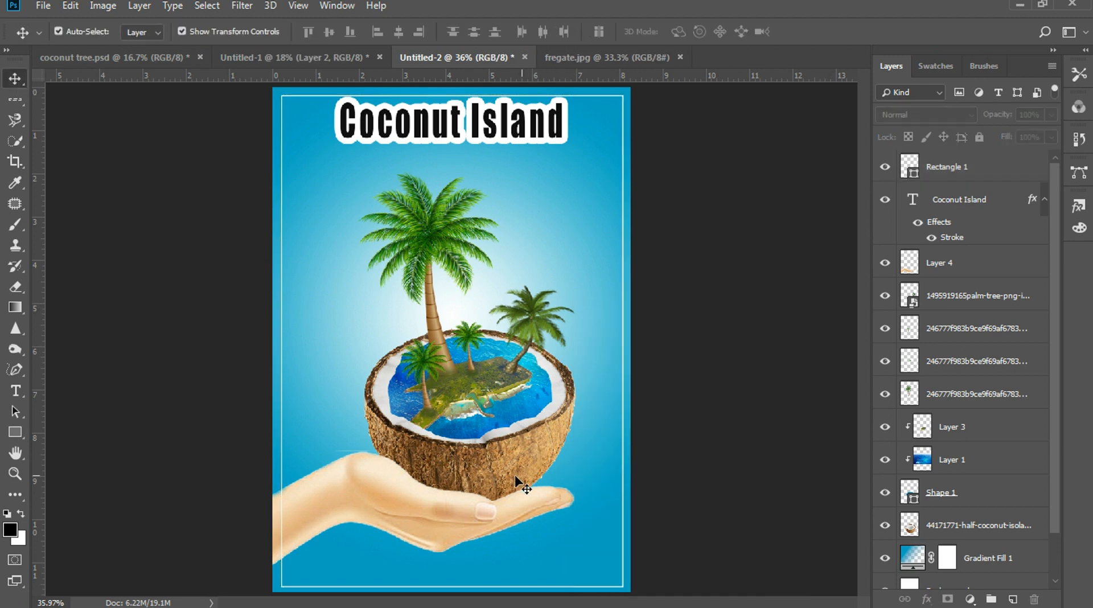
# - Move the "Coconut Island" title slightly down, away from the frame's upper line
pyautogui.click(489, 126)
pyautogui.moveTo(490, 127); pyautogui.dragTo(489, 132)
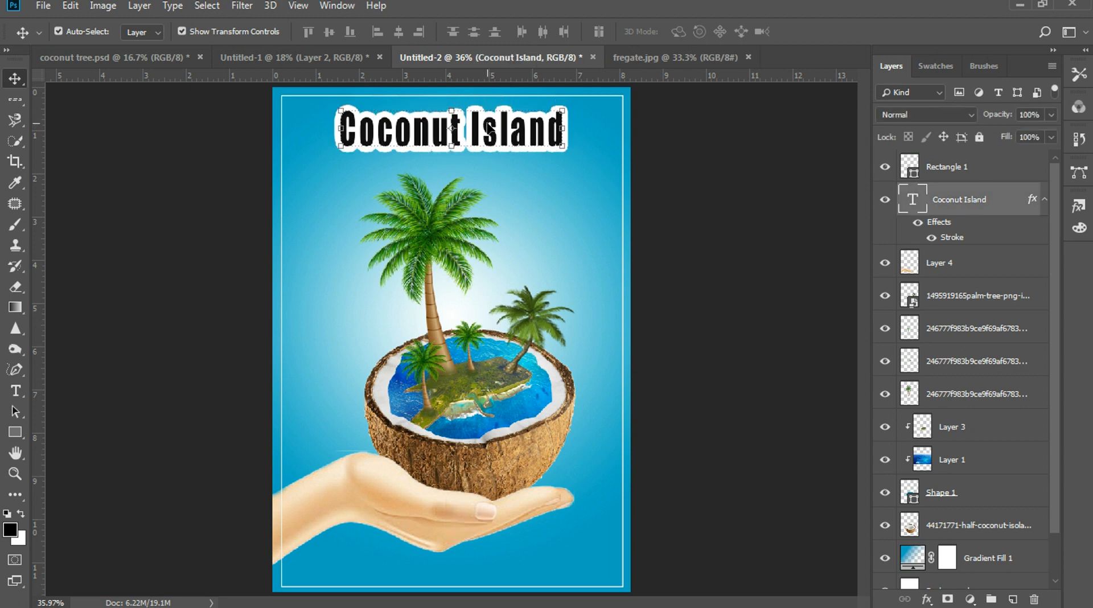
pyautogui.click(744, 448)
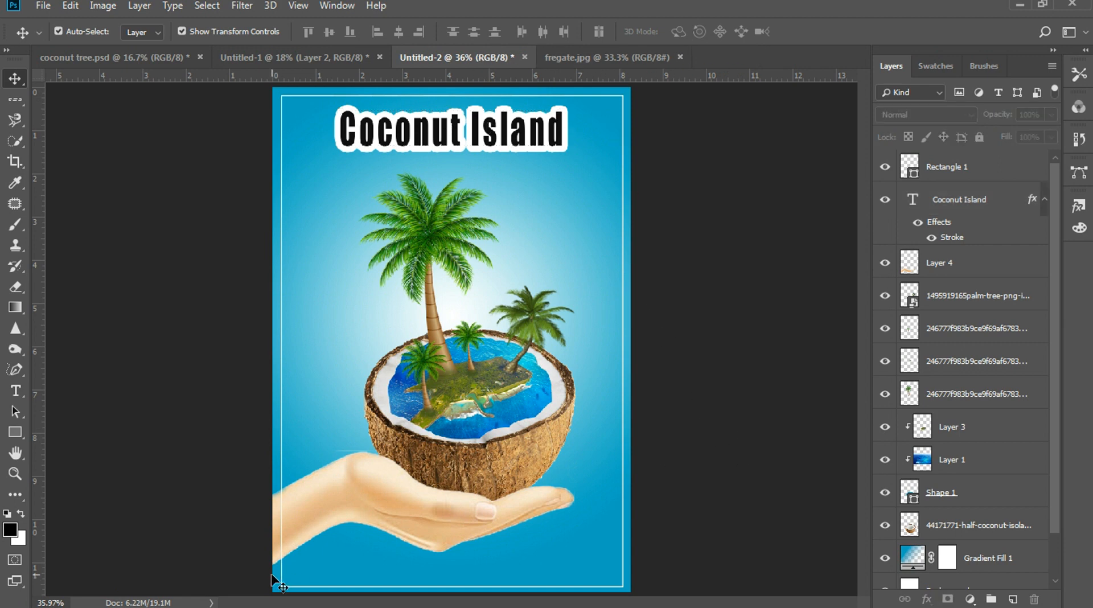
# - Narrow the hand on Layer 4 from its wrist side, first to about 96.23% and again to 99.51% width, so the wrist ends at the white frame
pyautogui.click(293, 520)
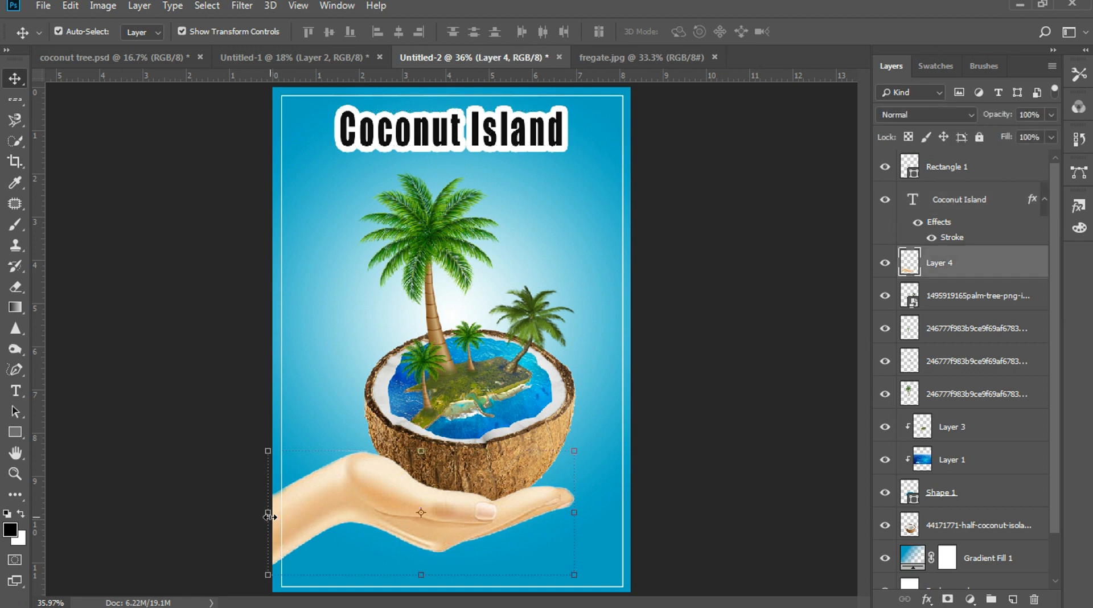
pyautogui.moveTo(268, 515); pyautogui.dragTo(280, 516)
pyautogui.press('Return')
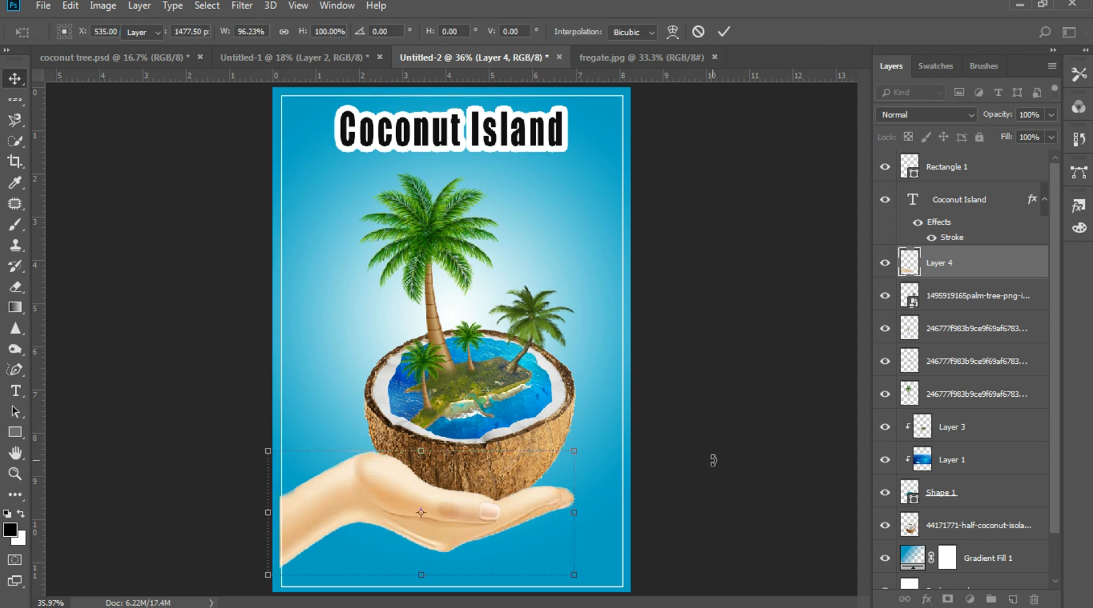
pyautogui.click(718, 462)
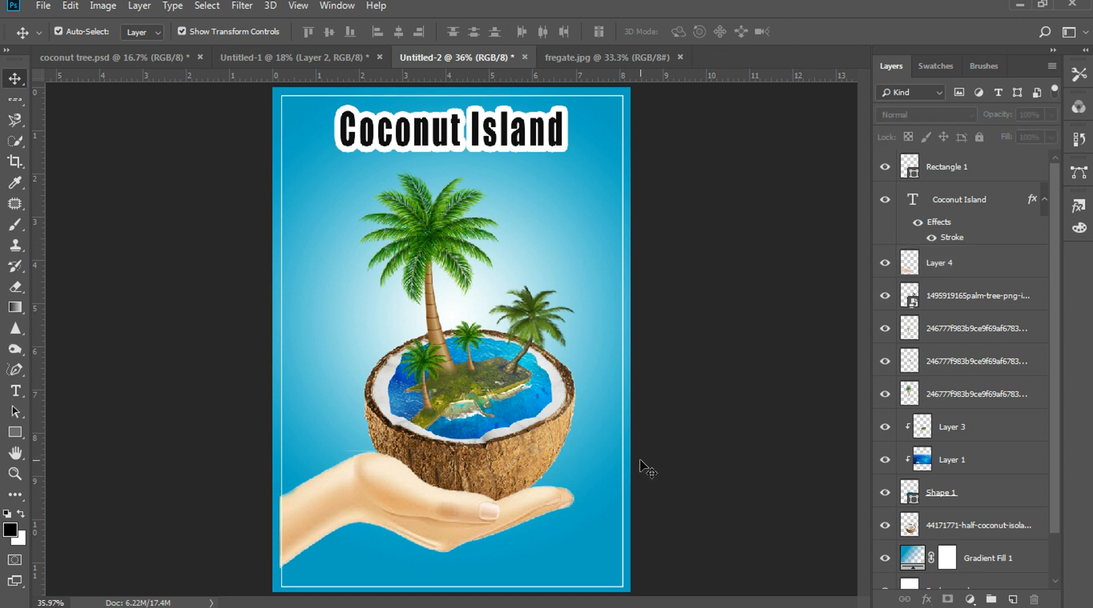
pyautogui.click(418, 504)
pyautogui.hotkey('ctrl', 't')
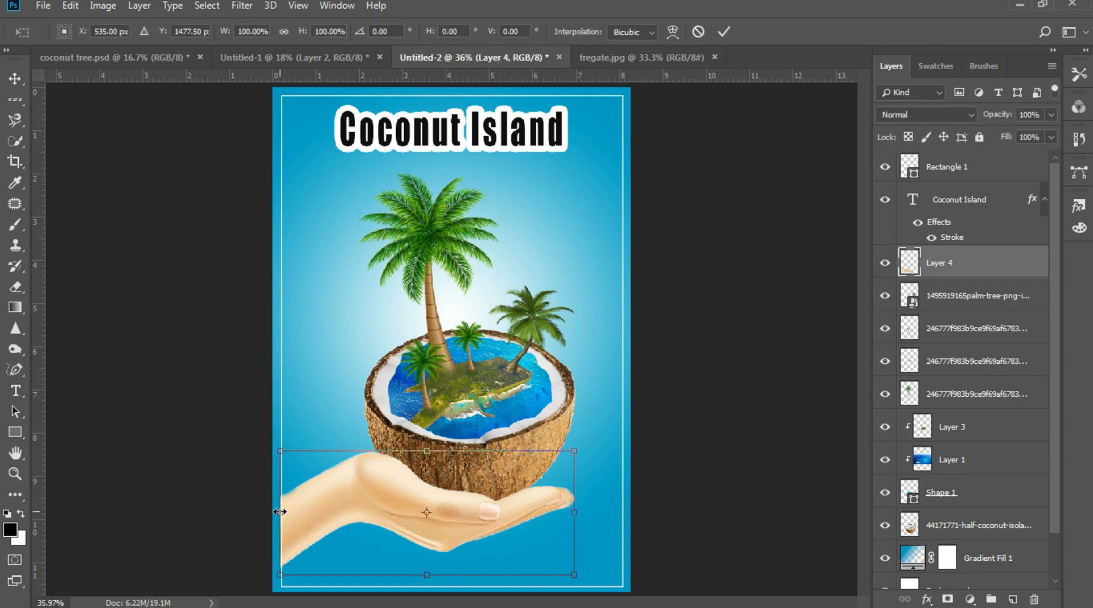
pyautogui.moveTo(282, 512); pyautogui.dragTo(284, 511)
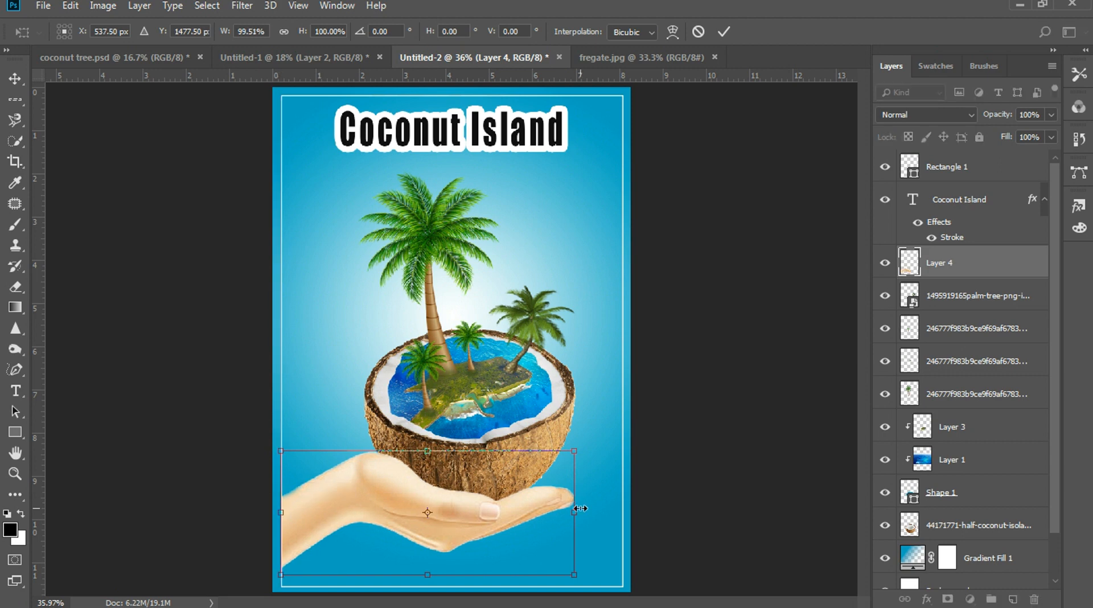
pyautogui.press('Return')
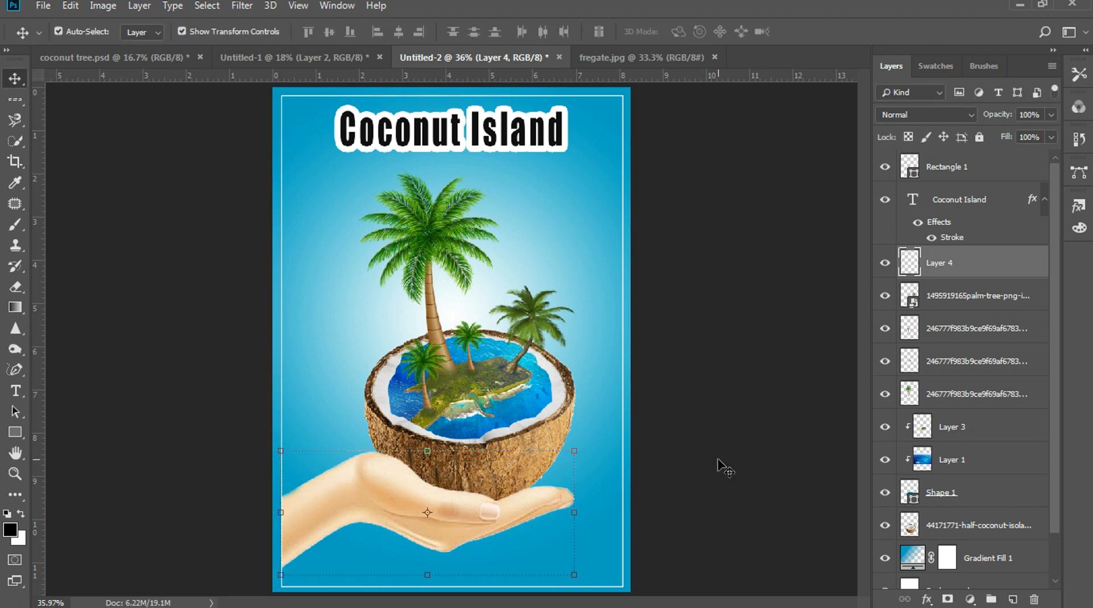
# - Reduce the white outside stroke on the "Coconut Island" title to 9 px
pyautogui.click(719, 459)
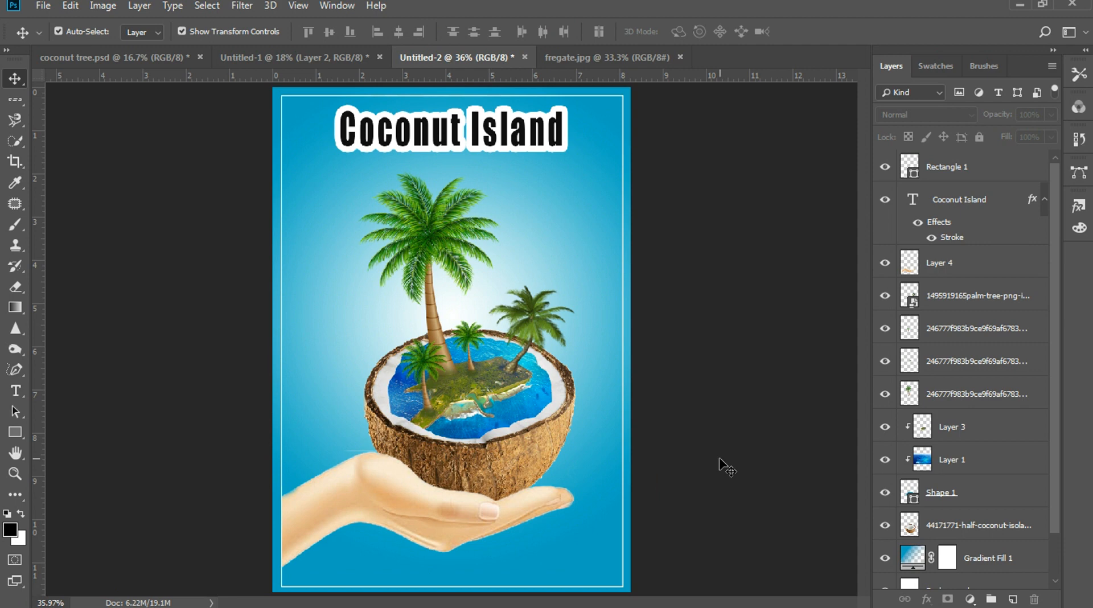
pyautogui.click(511, 142)
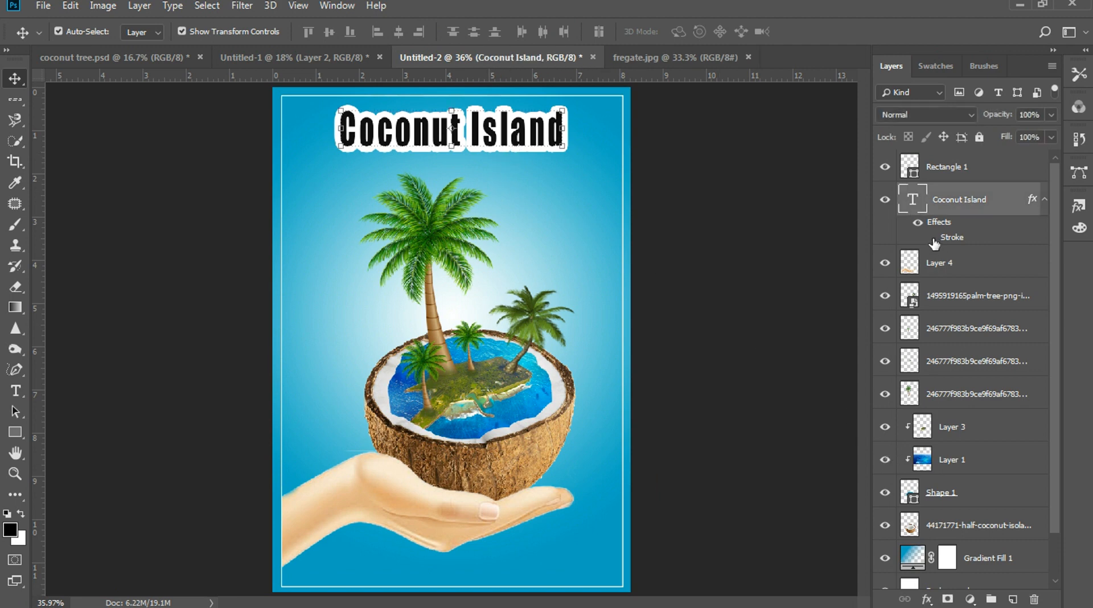
pyautogui.click(932, 239)
pyautogui.click(932, 239)
pyautogui.doubleClick(951, 239)
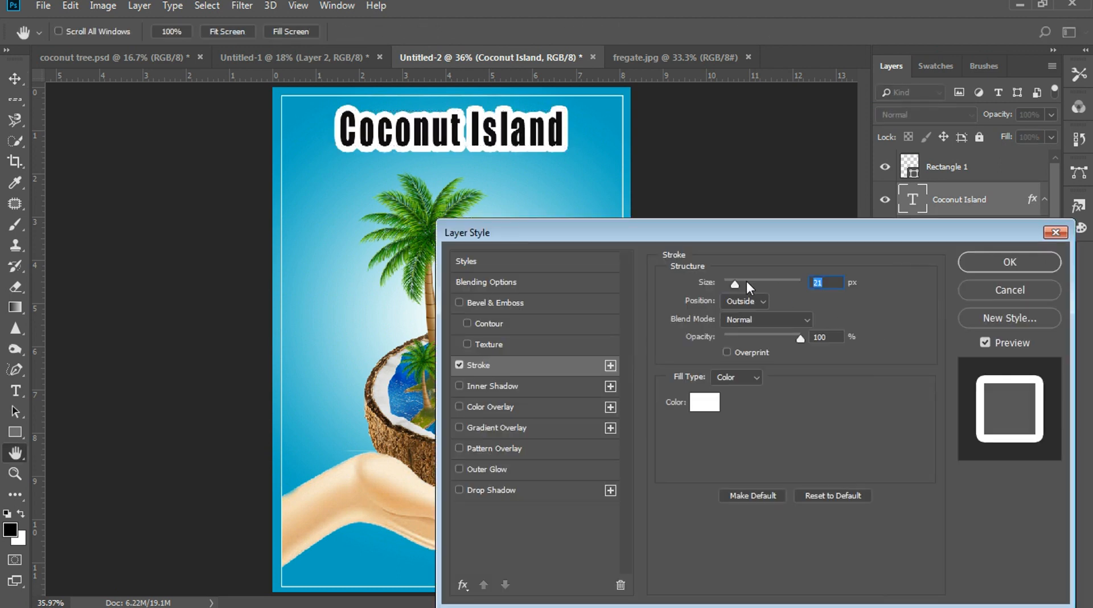
pyautogui.moveTo(735, 285); pyautogui.dragTo(729, 284)
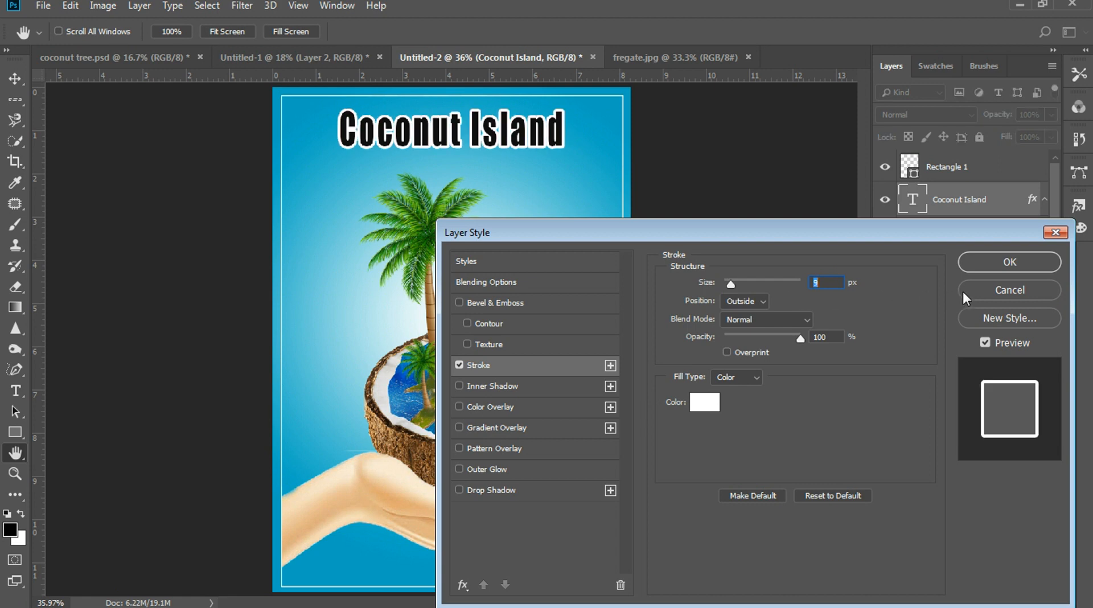
pyautogui.click(1009, 262)
pyautogui.click(739, 368)
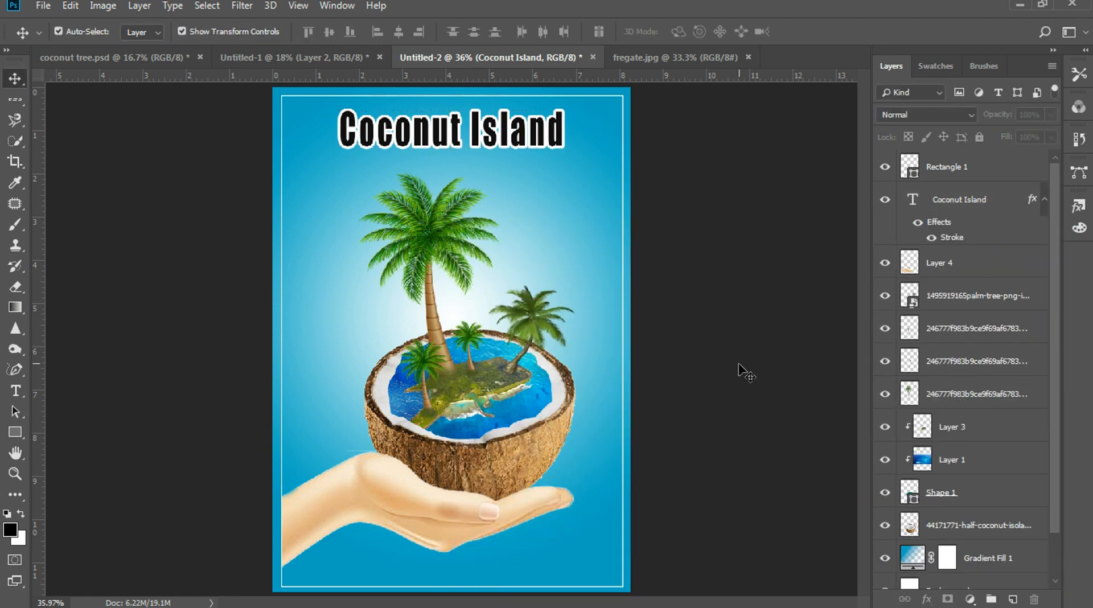
pyautogui.click(554, 437)
pyautogui.click(717, 404)
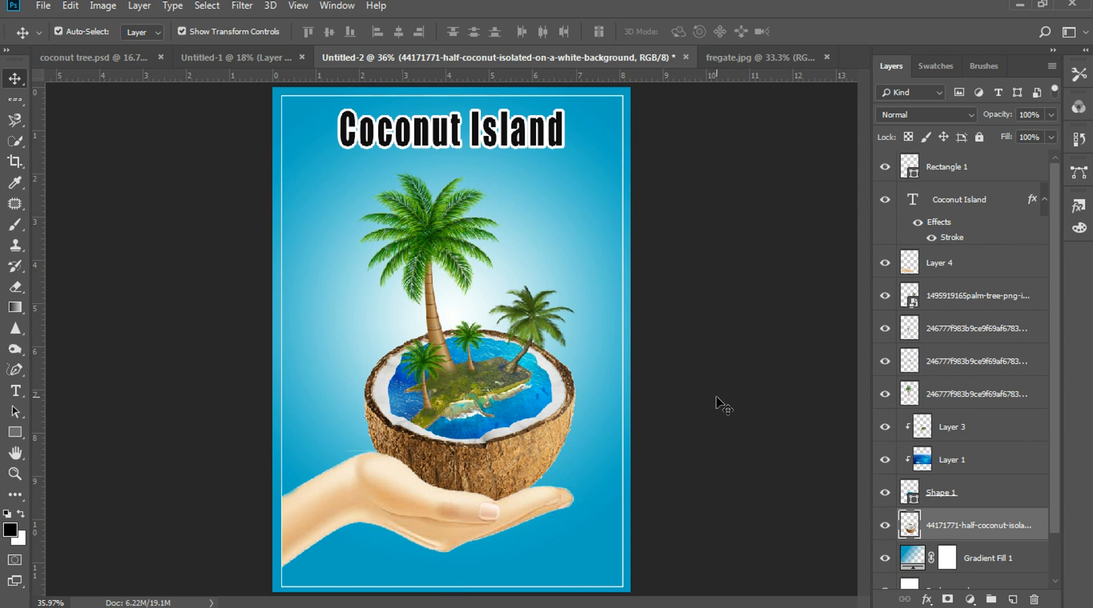
pyautogui.click(518, 455)
pyautogui.click(747, 405)
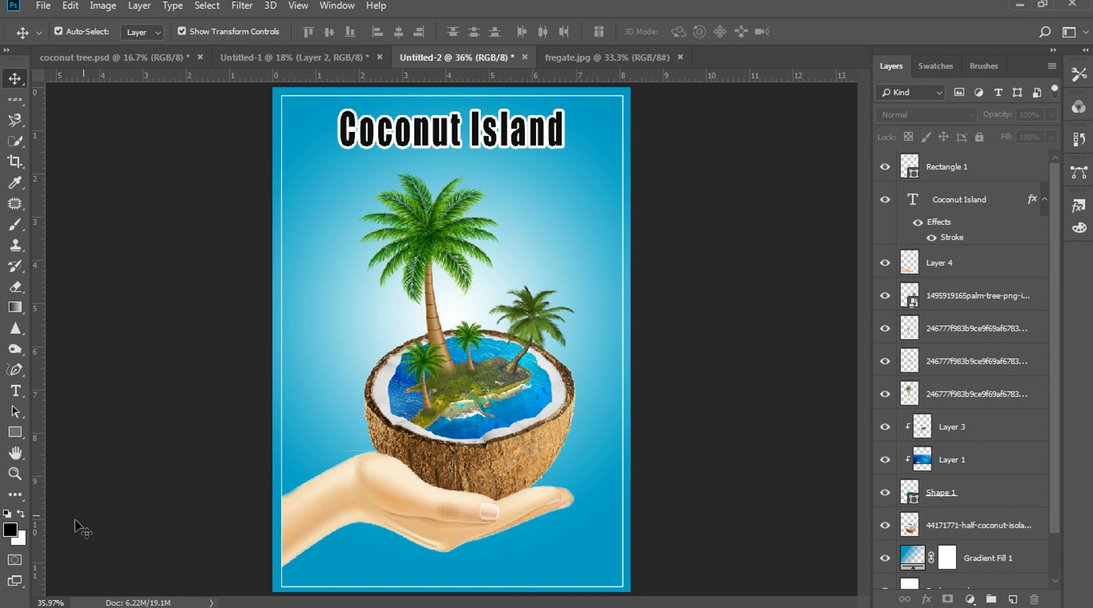
# - Examine the finished composition in full-screen mode, enlarging the palms, coconut and hand, and return to the standard view with the whole page fitted
pyautogui.click(22, 578)
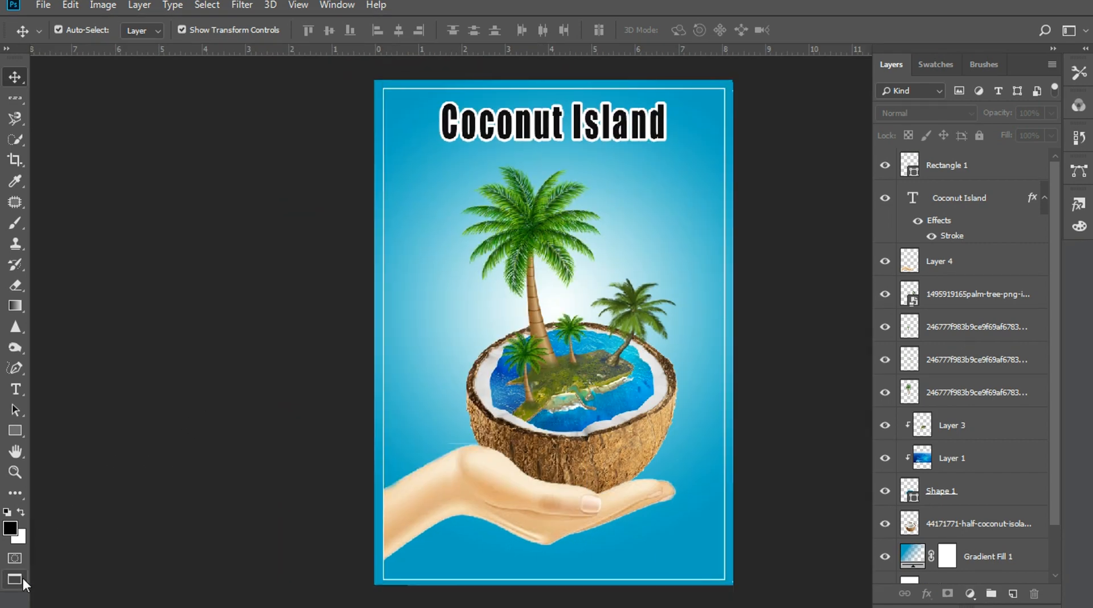
pyautogui.click(22, 578)
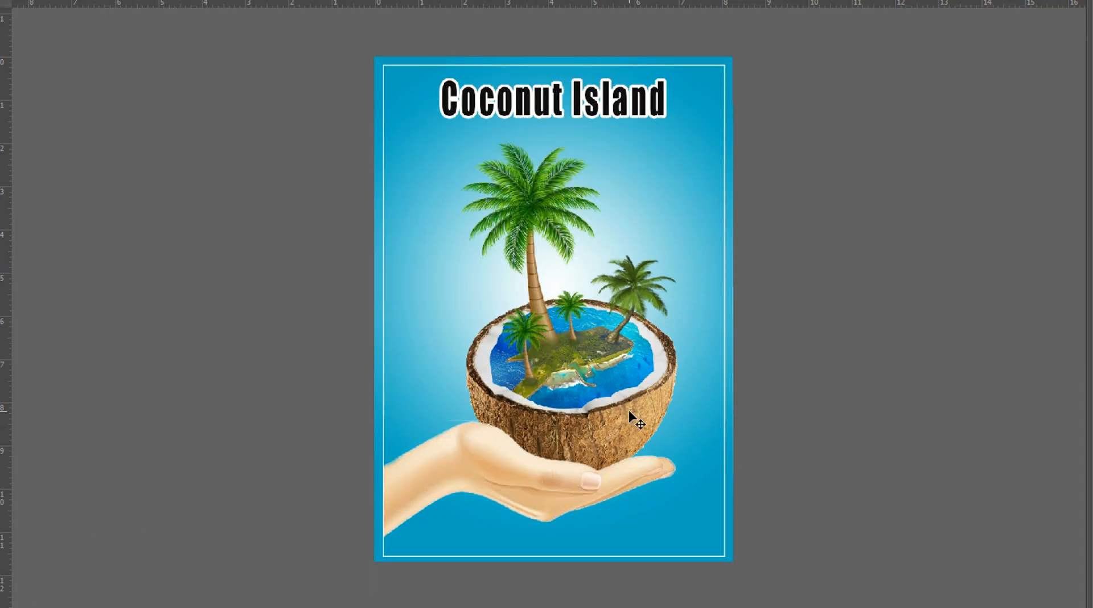
pyautogui.hotkey('ctrl', '+')
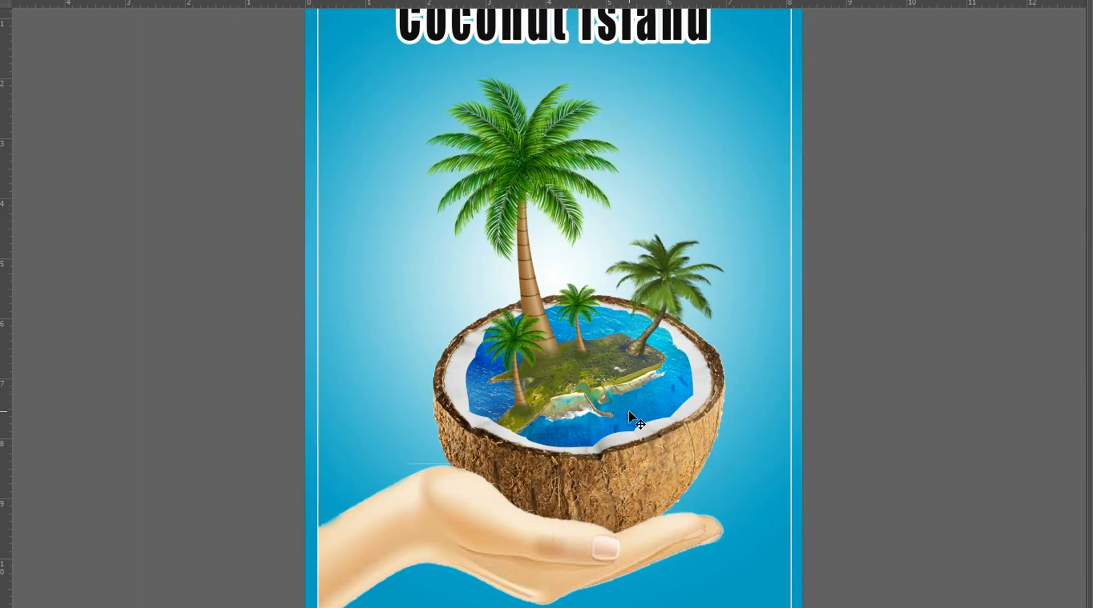
pyautogui.hotkey('ctrl', '+')
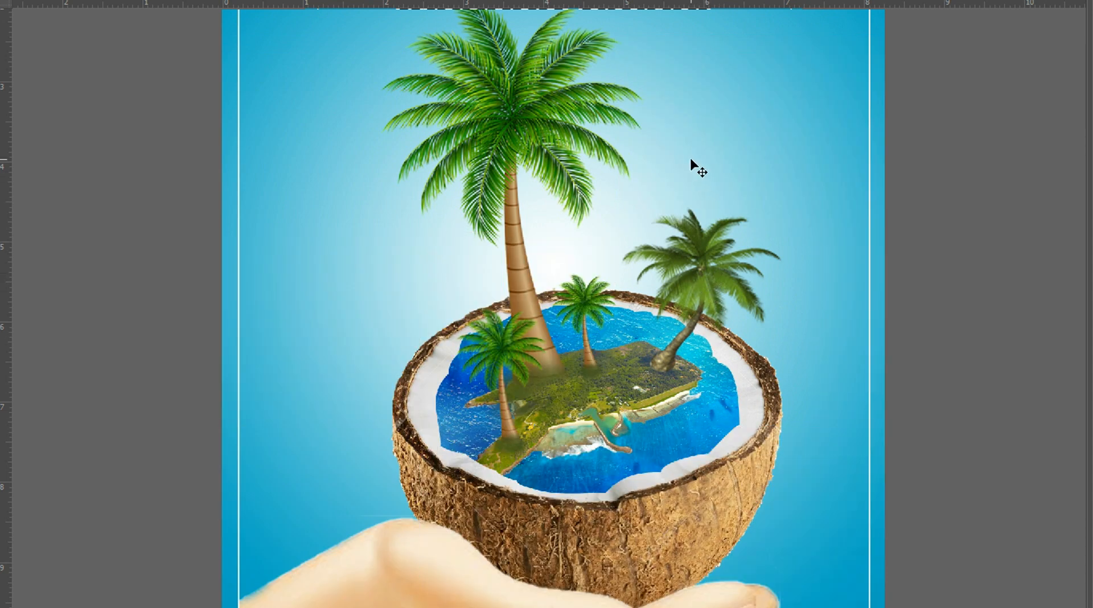
pyautogui.moveTo(688, 97); pyautogui.dragTo(665, 223)
pyautogui.moveTo(653, 457); pyautogui.dragTo(656, 218)
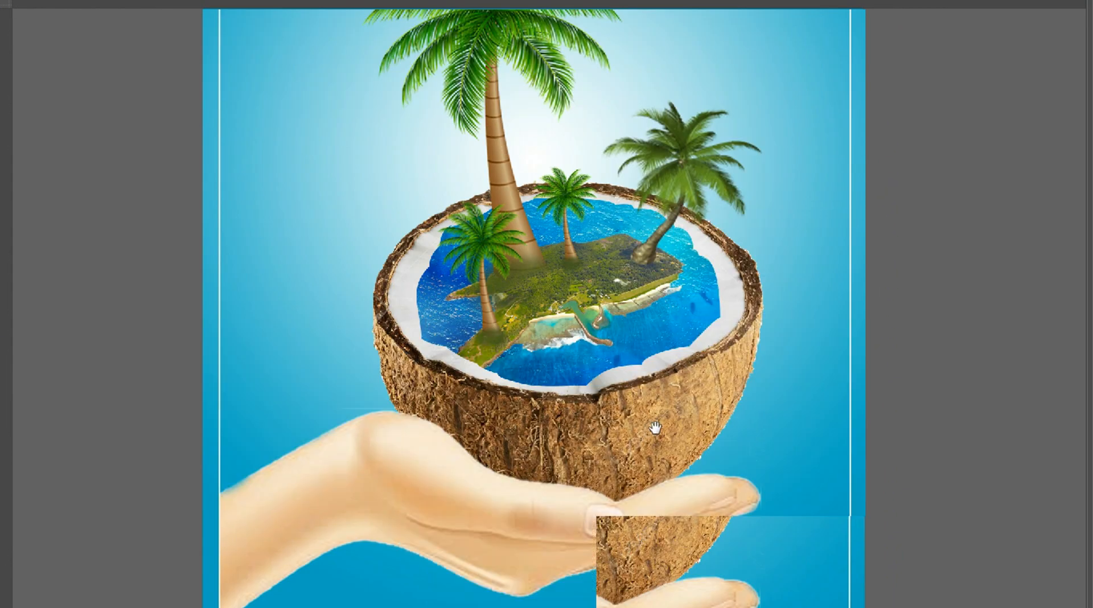
pyautogui.moveTo(658, 422); pyautogui.dragTo(662, 306)
pyautogui.hotkey('ctrl', '-')
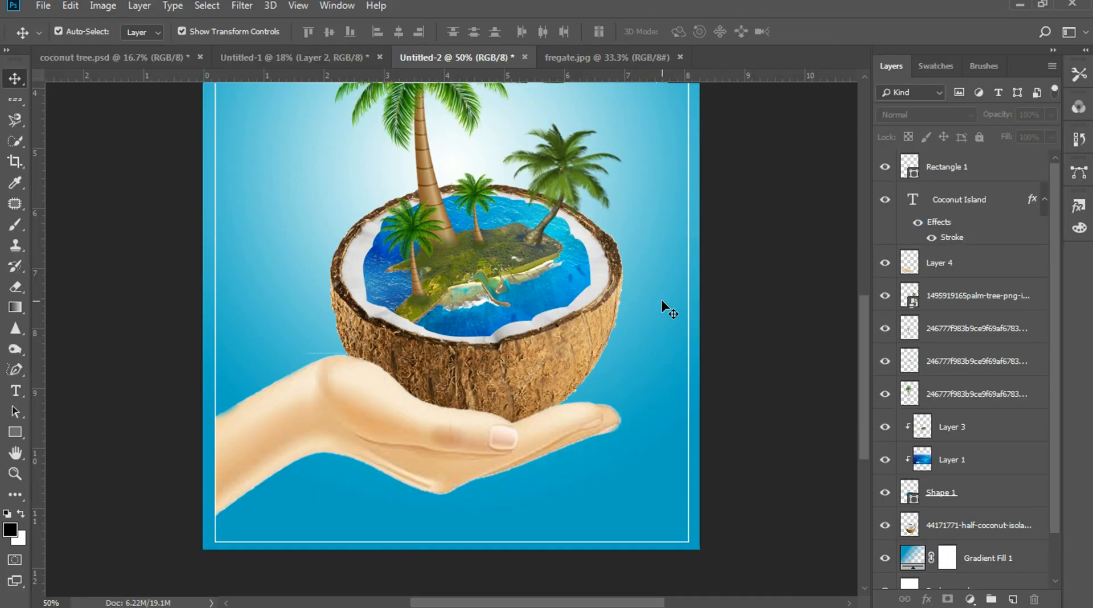
pyautogui.hotkey('ctrl', '0')
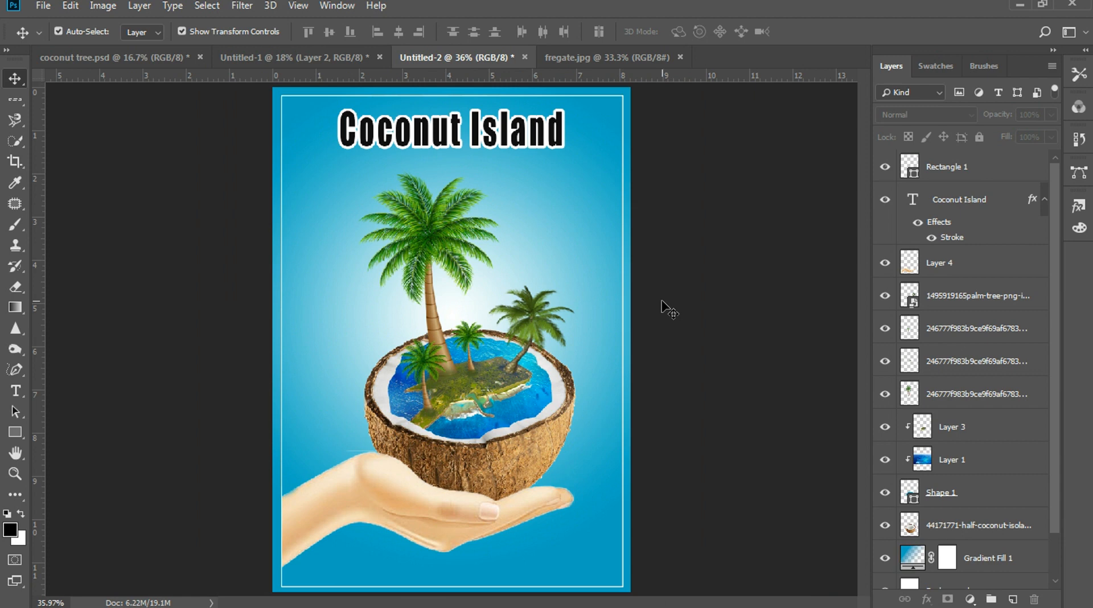